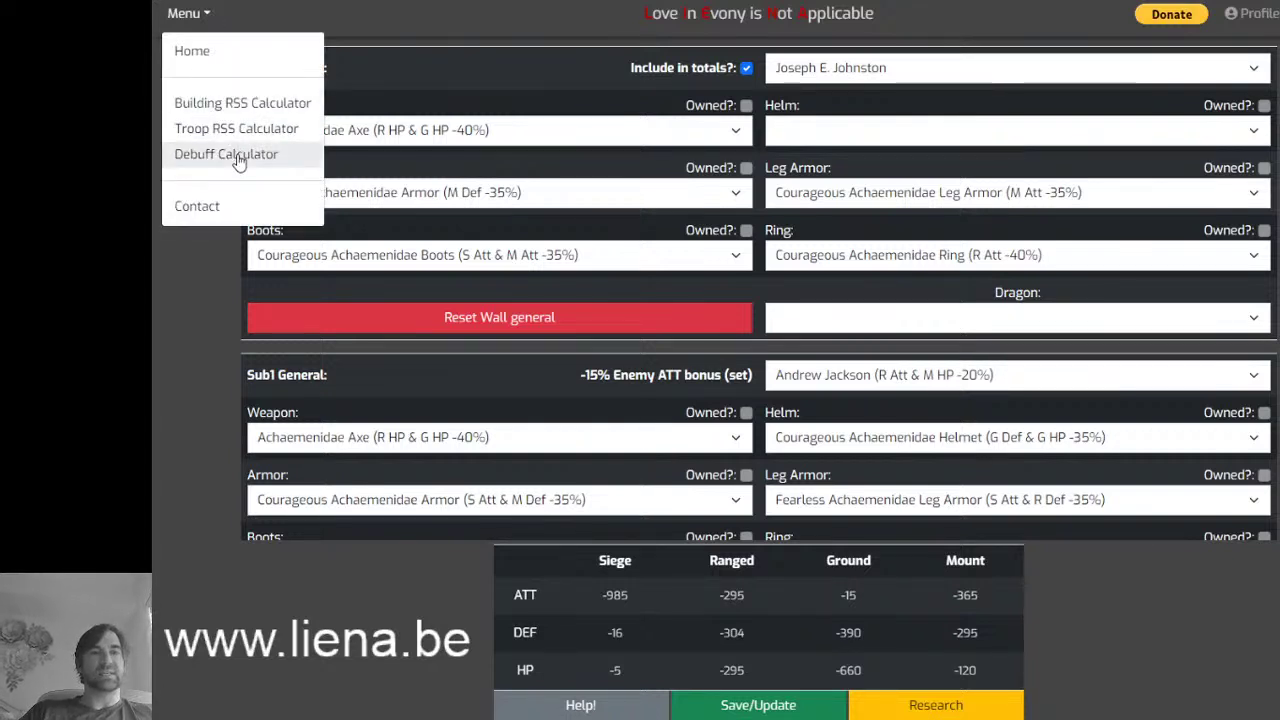
# - Open the site's home page and play the "Evony - DEBUFF and RESOURCE Calculator Website" video in full screen
pyautogui.click(191, 50)
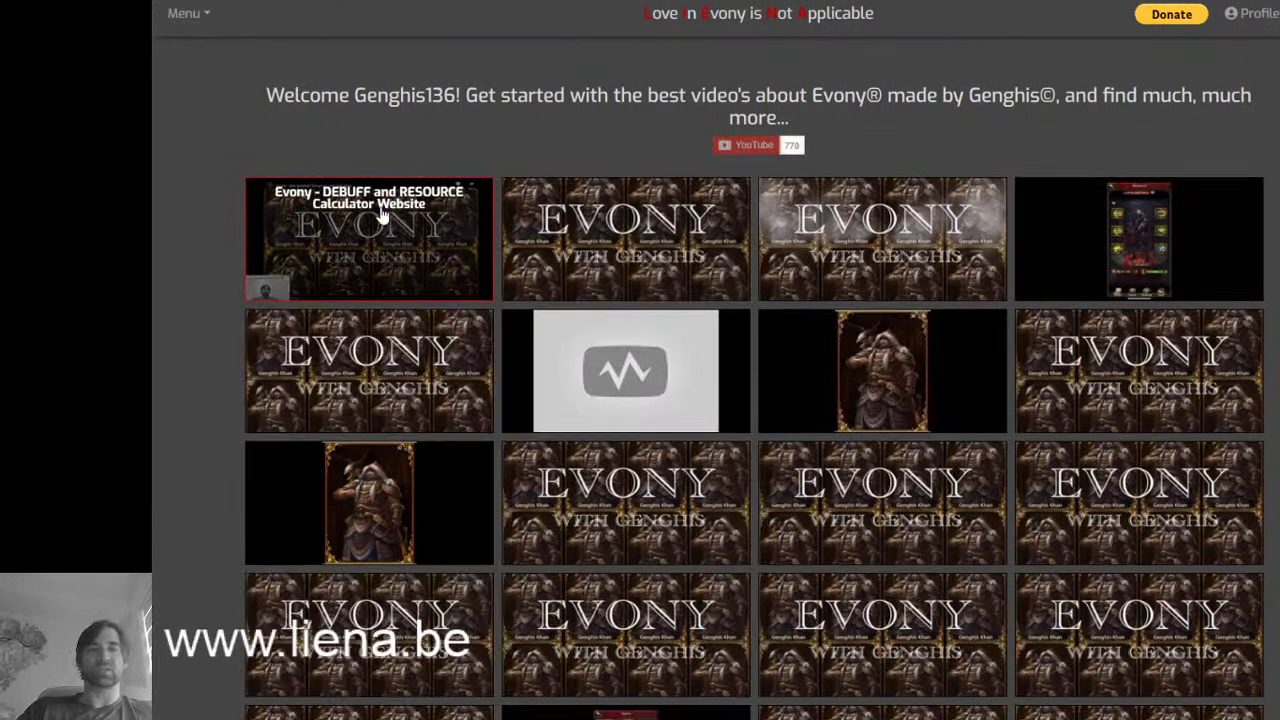
pyautogui.click(381, 215)
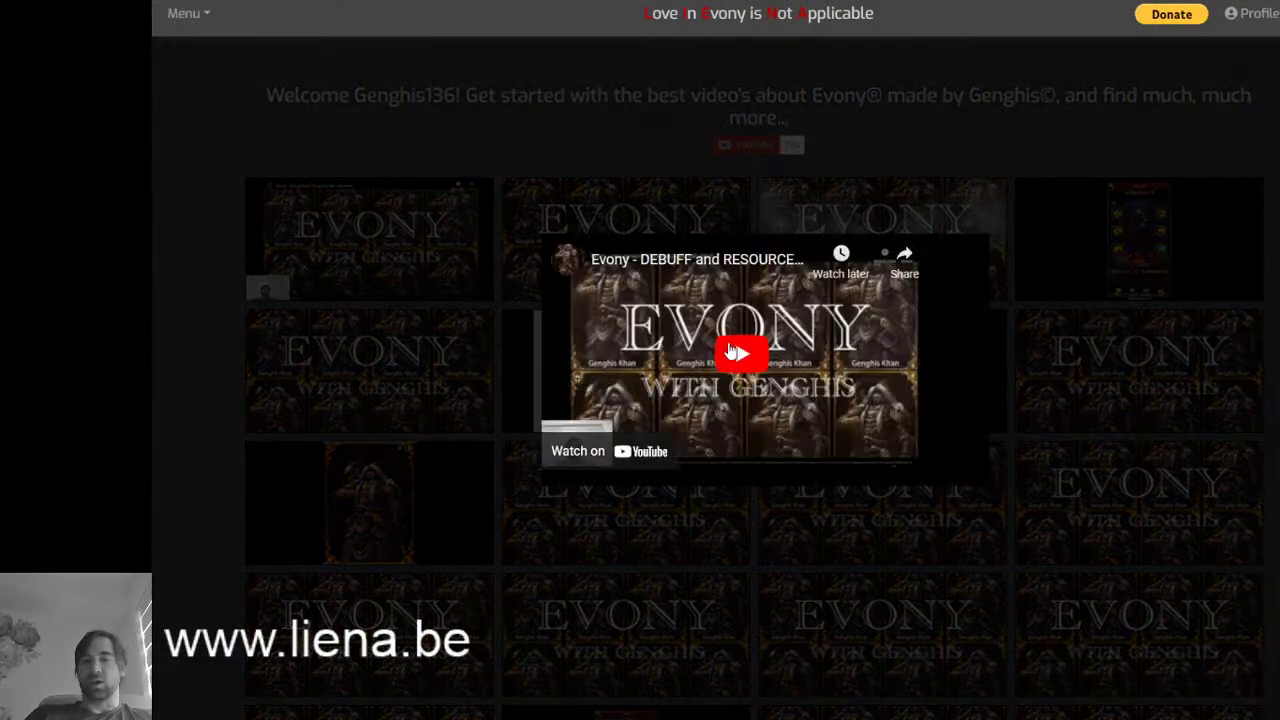
pyautogui.click(740, 350)
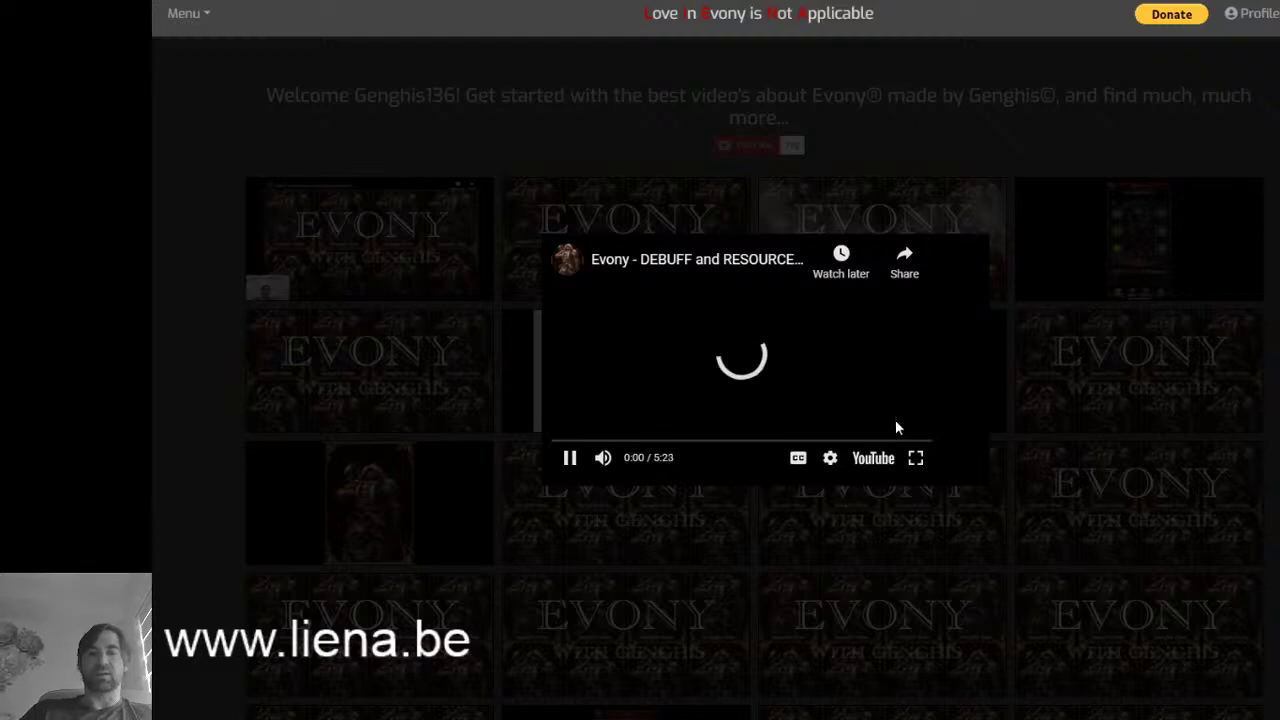
pyautogui.click(928, 457)
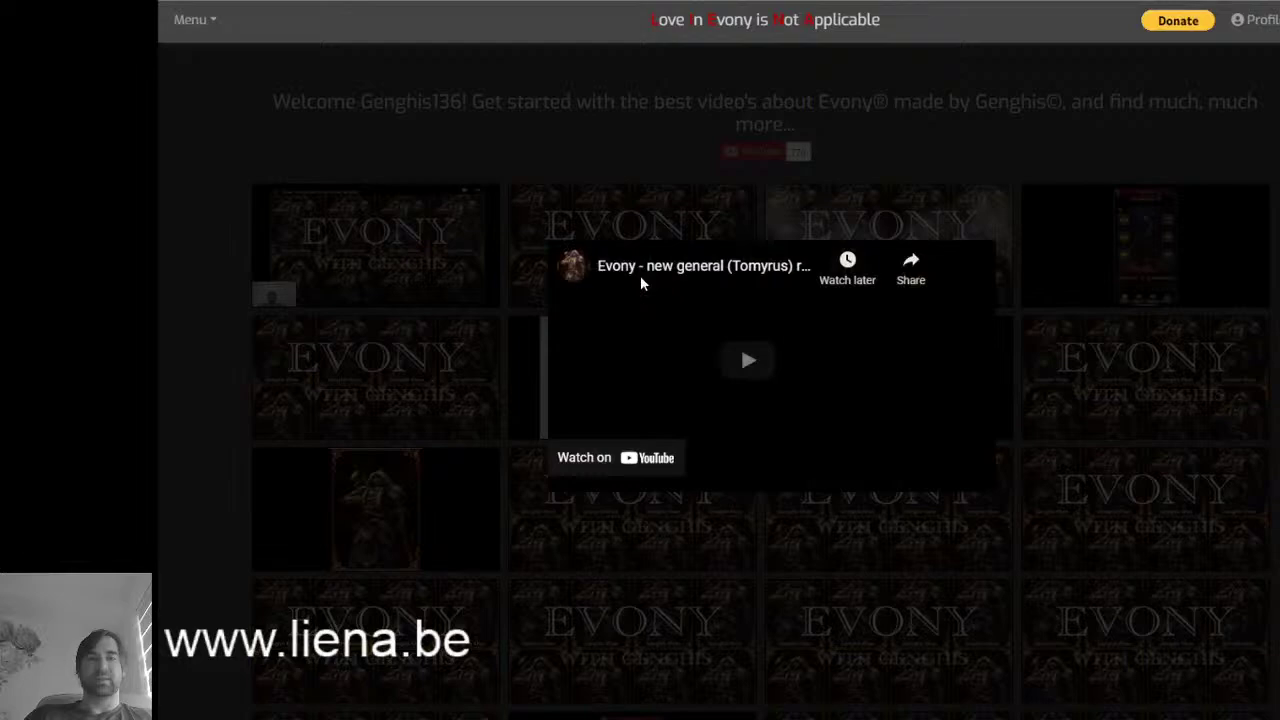
# - Play the "Evony - new general (Tomyrus)" video in full screen, then close it and return to the Debuff Calculator
pyautogui.click(750, 362)
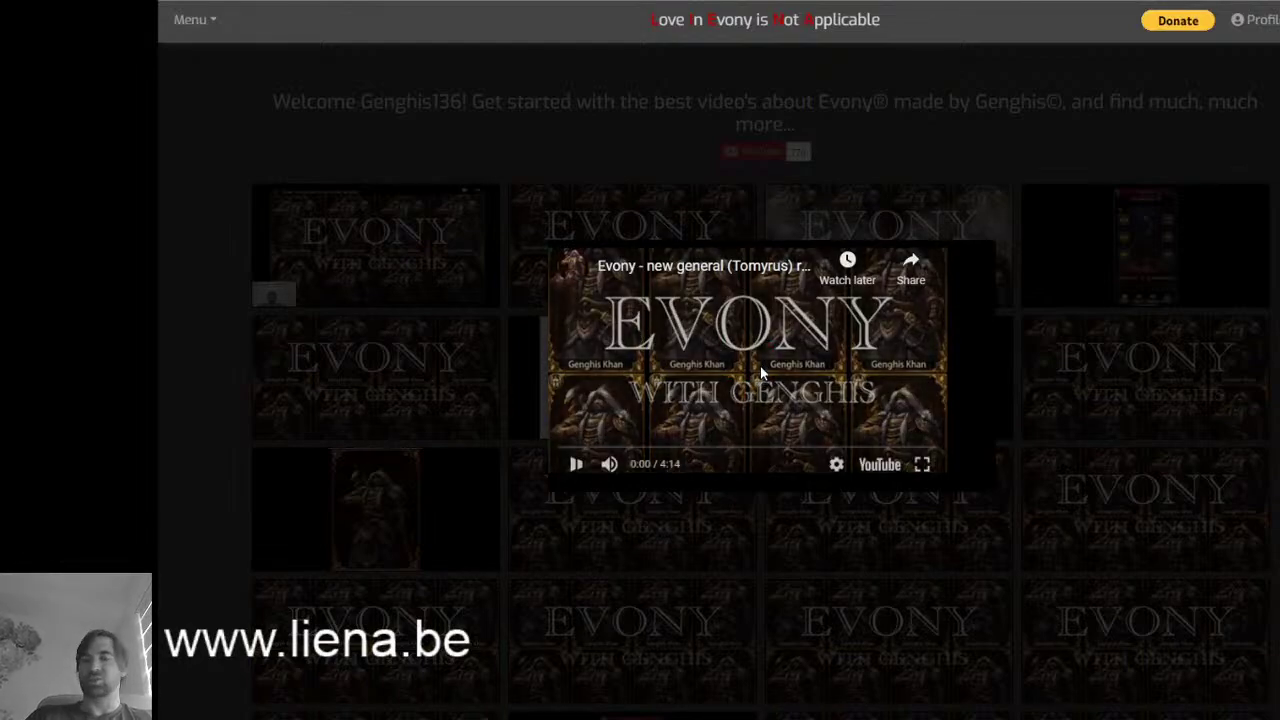
pyautogui.click(923, 466)
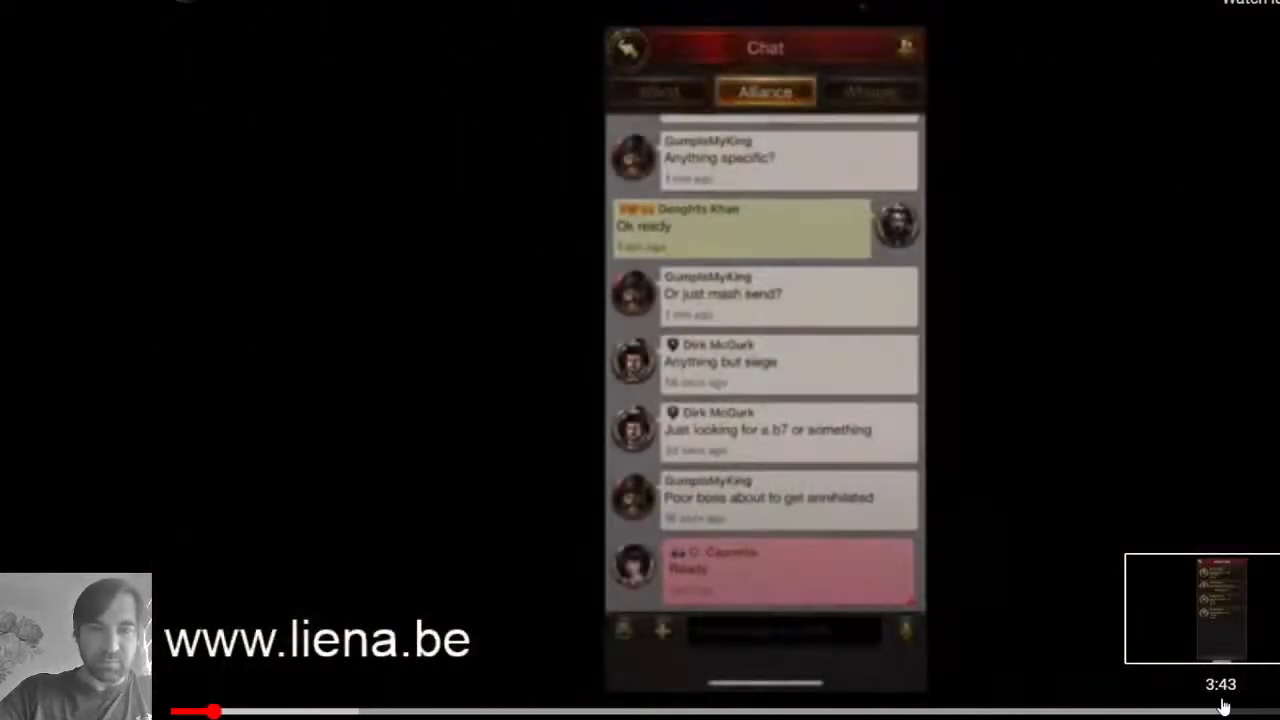
pyautogui.press('Escape')
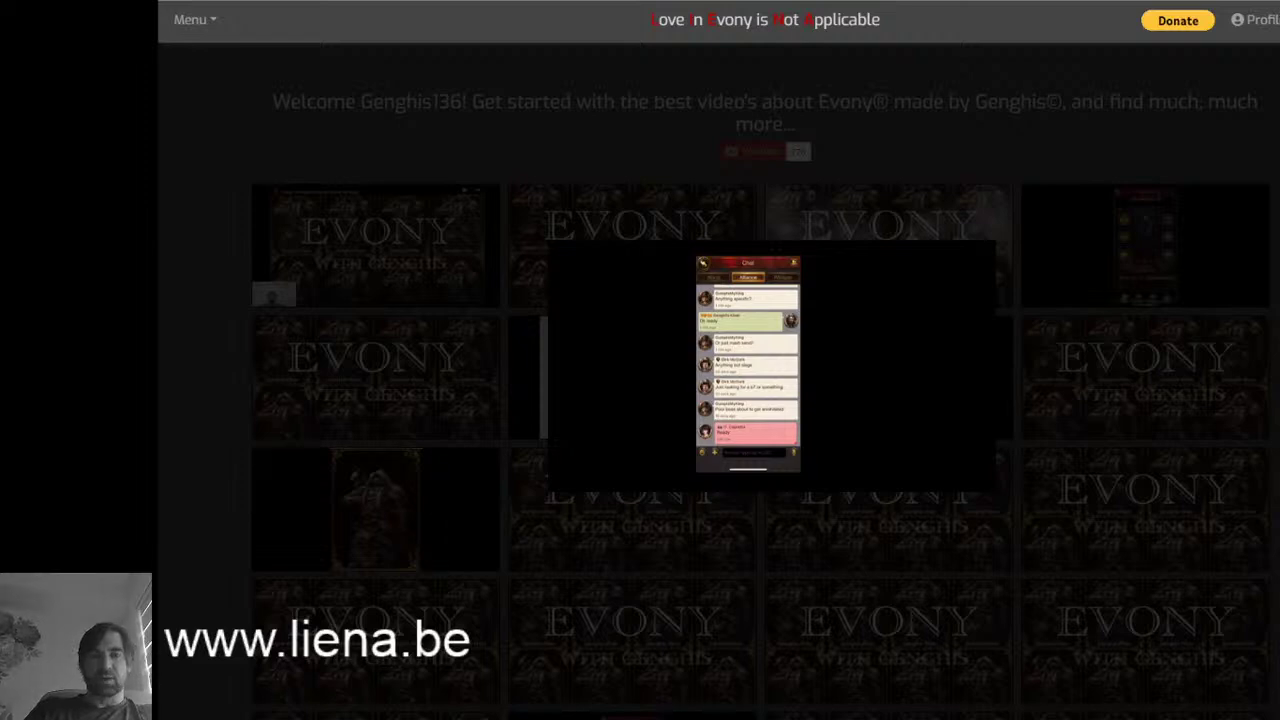
pyautogui.click(431, 94)
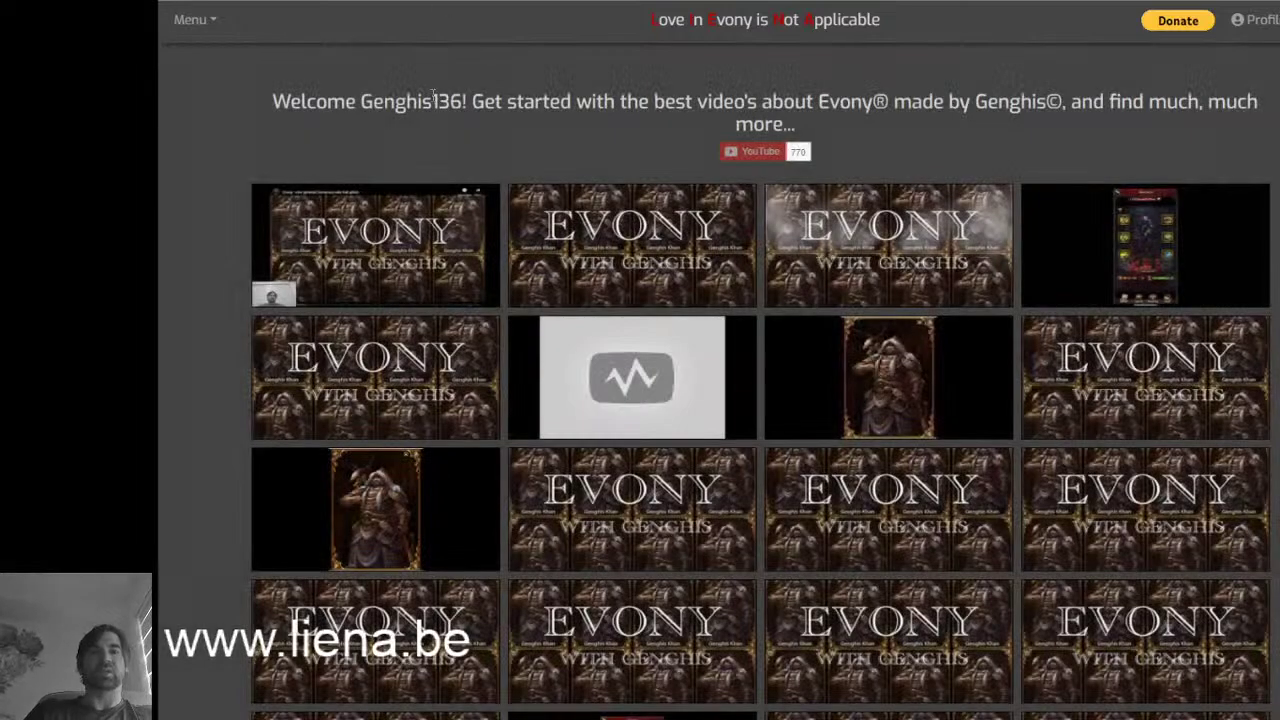
pyautogui.click(213, 31)
pyautogui.click(234, 163)
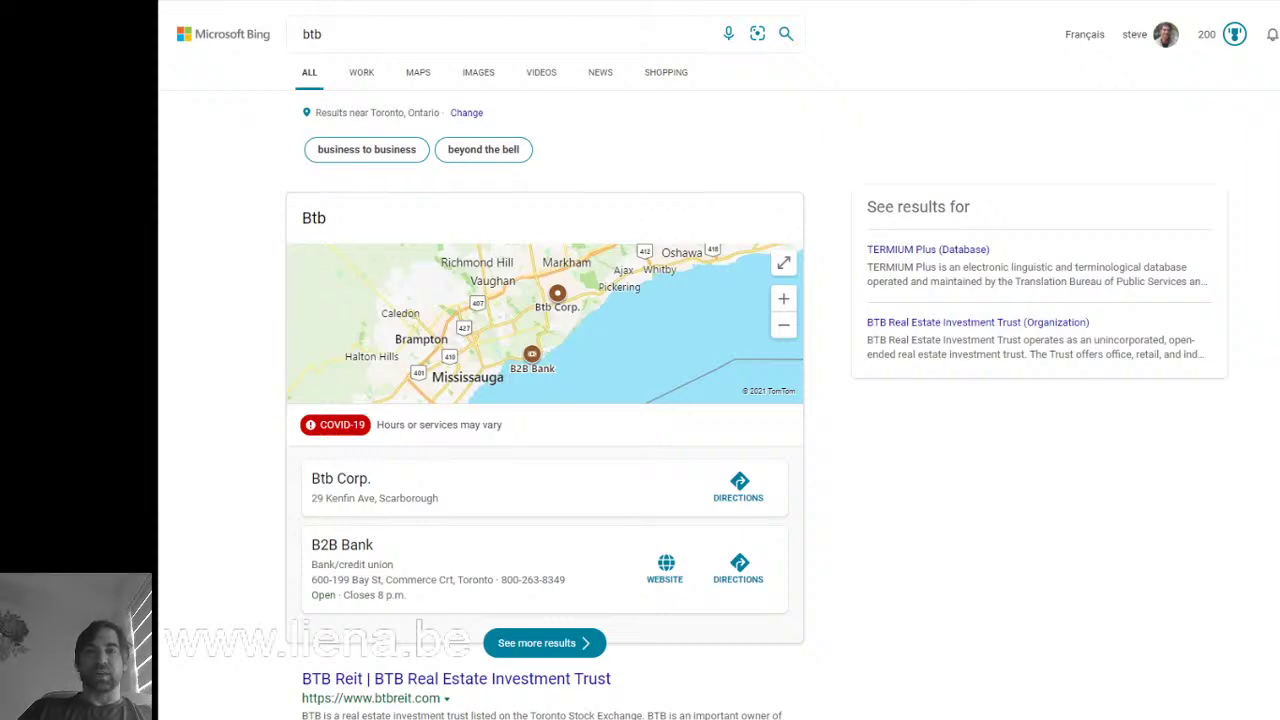
# - Go to YouTube, open the live stream "Evony - DEBUFF Calculator Website" and pause it
pyautogui.write('yout')
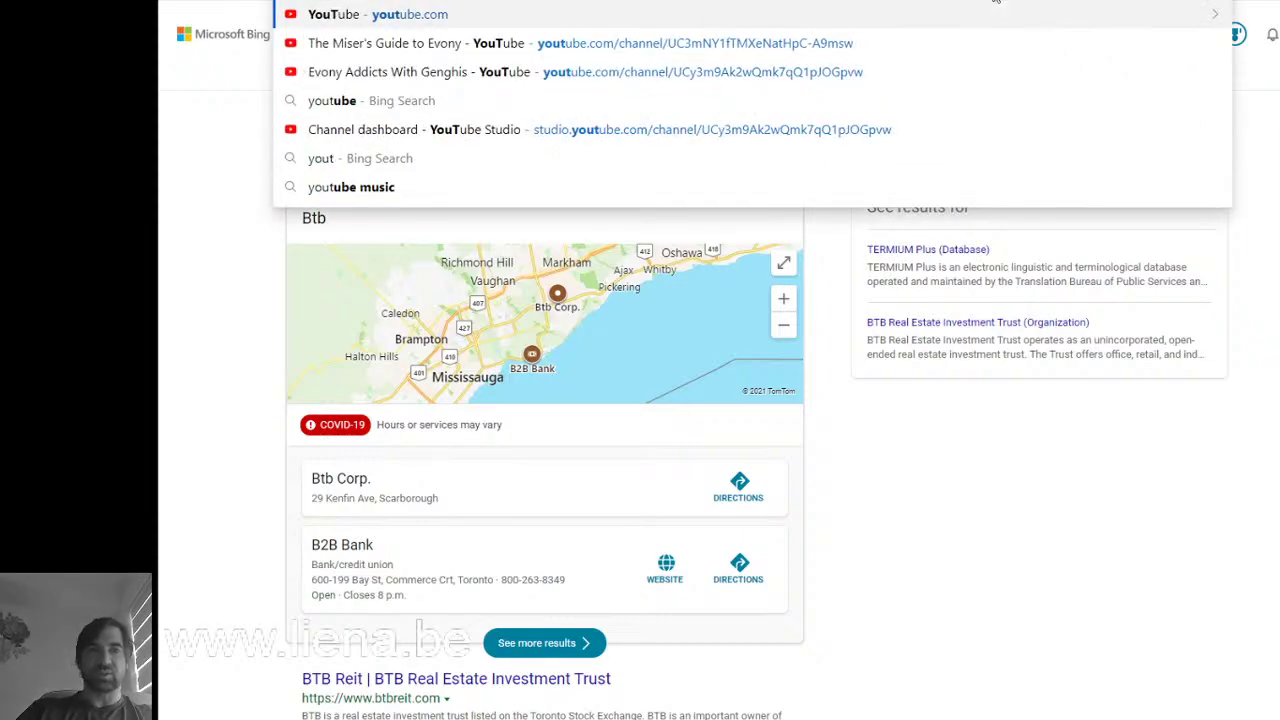
pyautogui.press('Return')
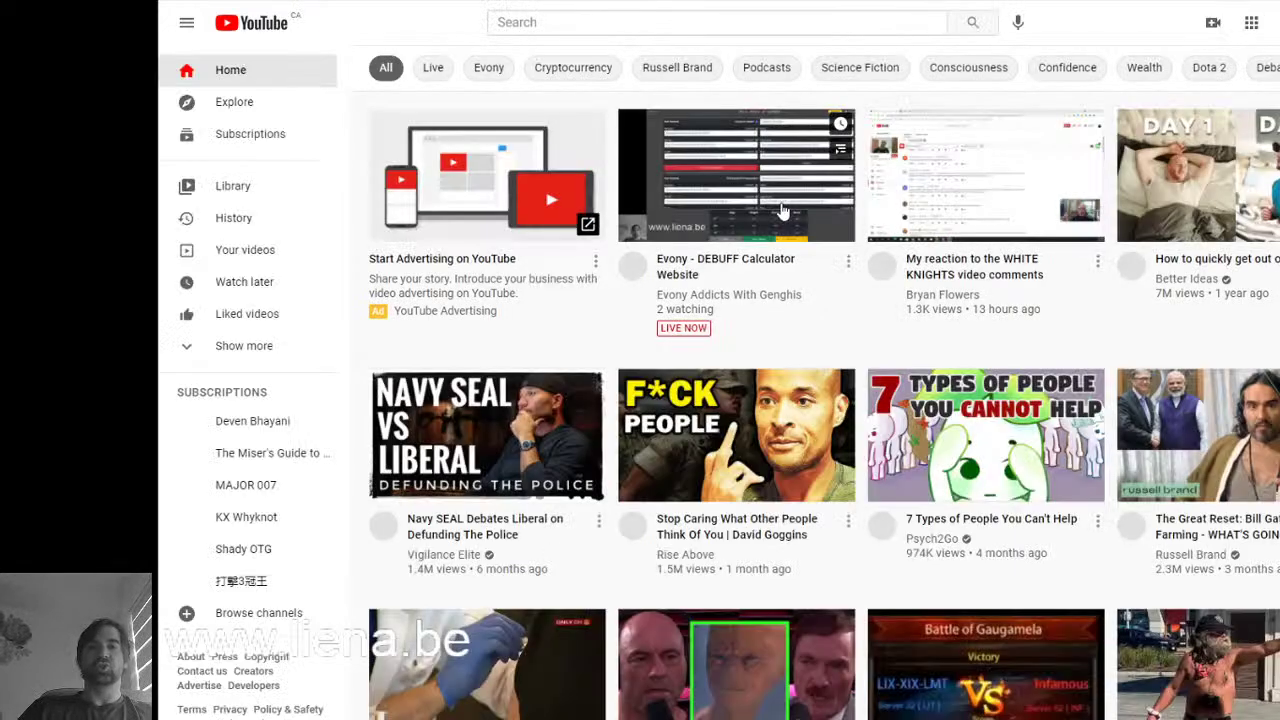
pyautogui.click(782, 209)
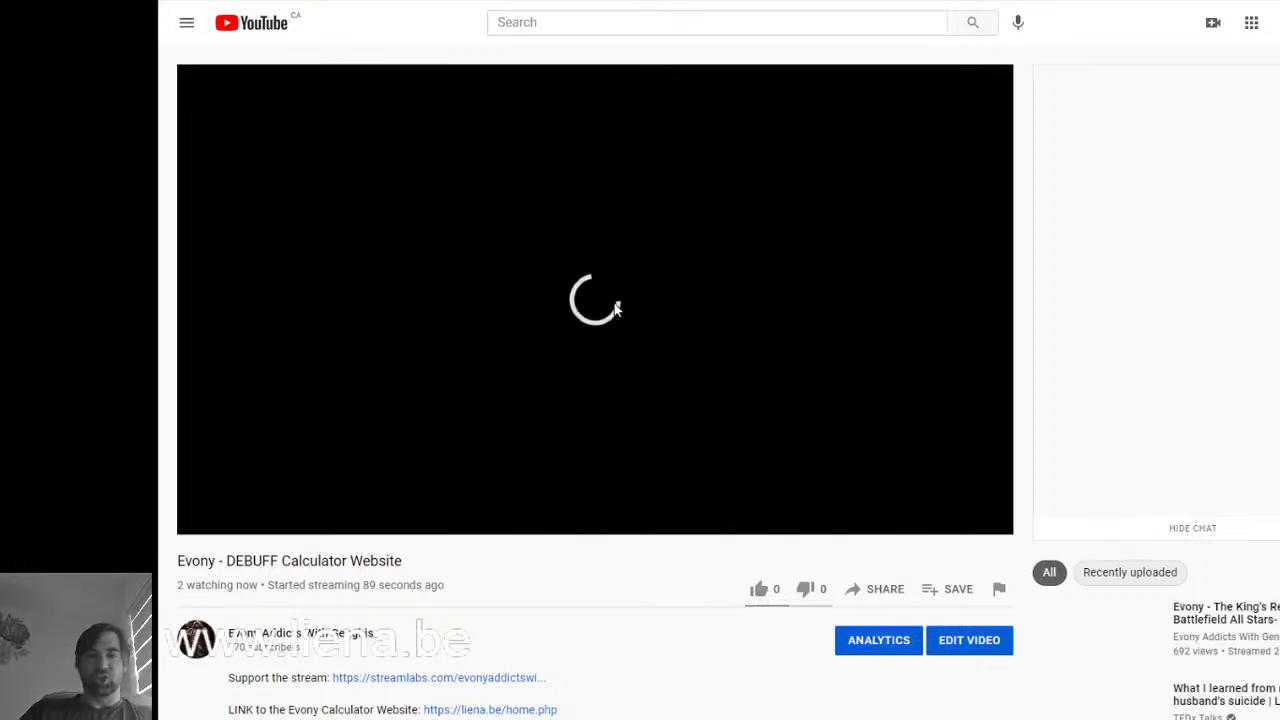
pyautogui.click(614, 306)
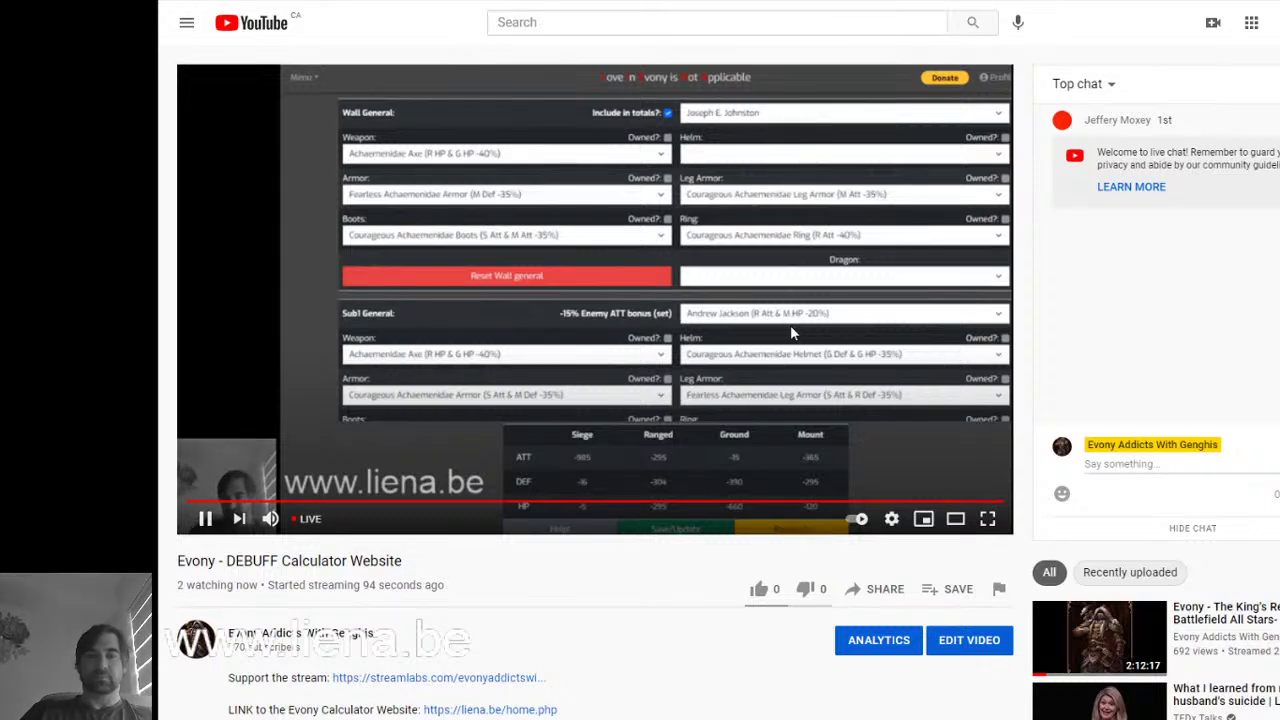
pyautogui.click(790, 325)
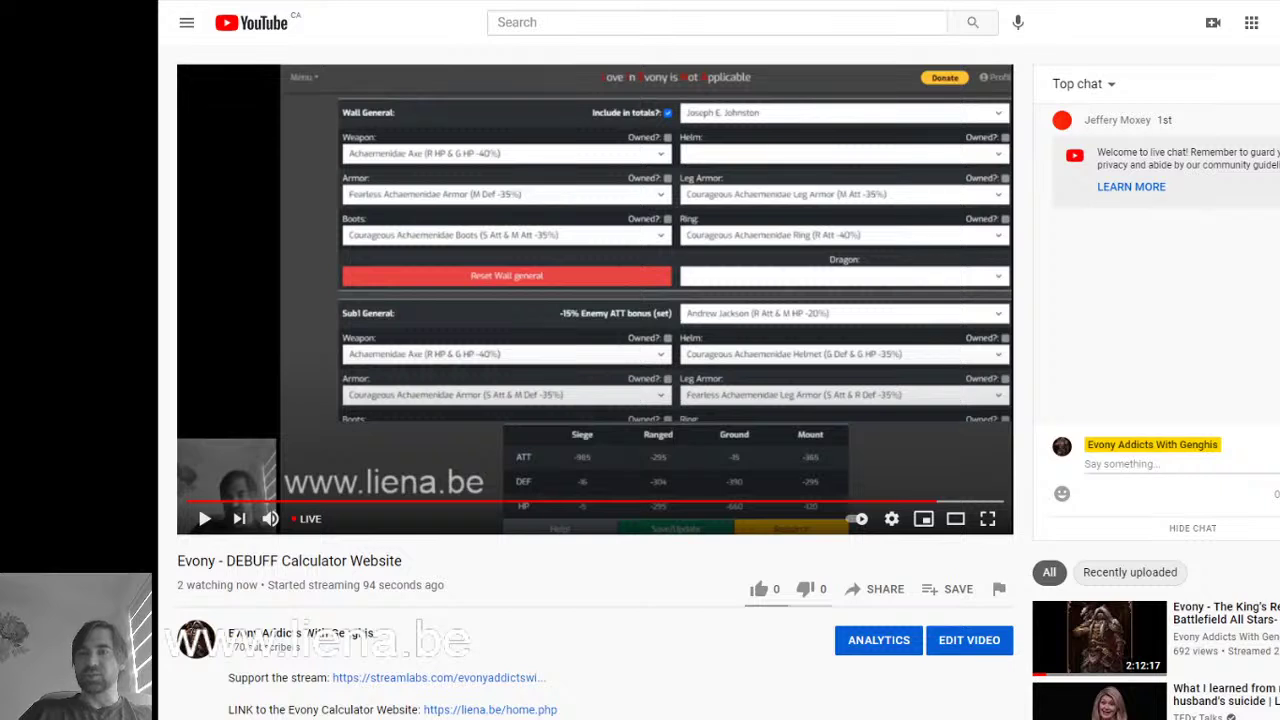
# - Pop out the stream's live chat into its own window and switch back to the calculator website
pyautogui.click(1277, 84)
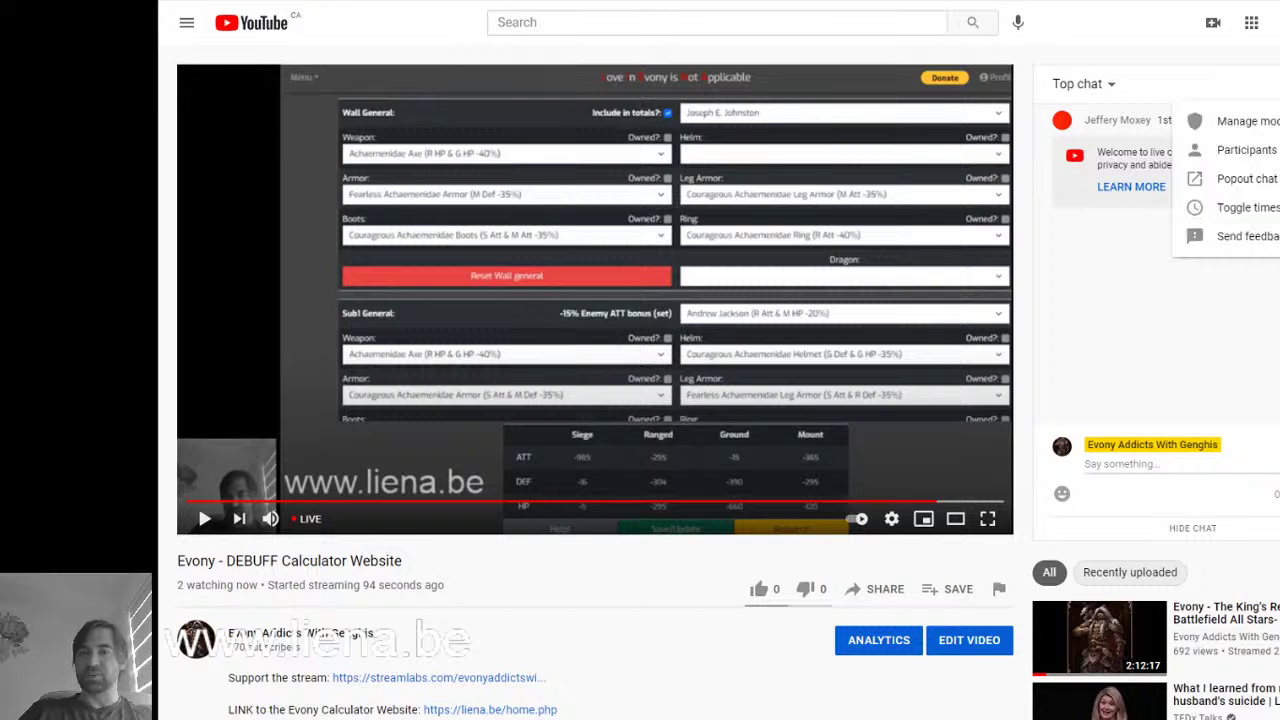
pyautogui.click(1256, 184)
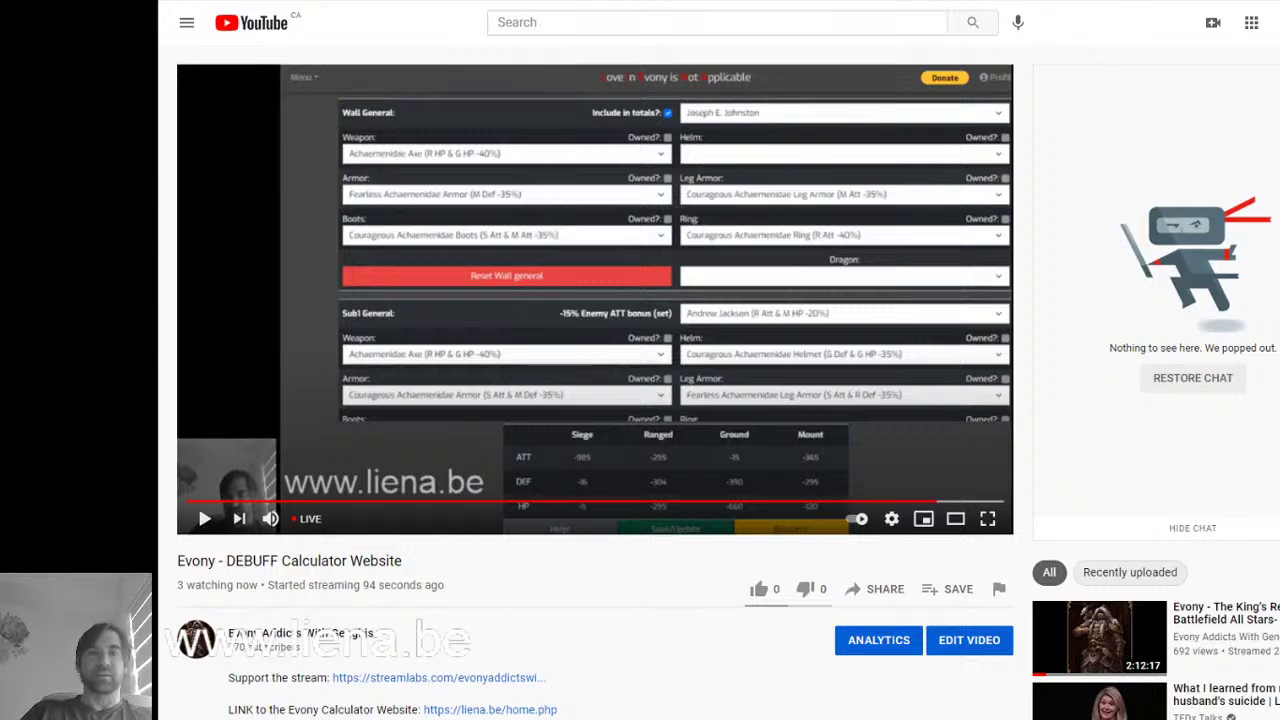
pyautogui.hotkey('ctrl', 'Tab')
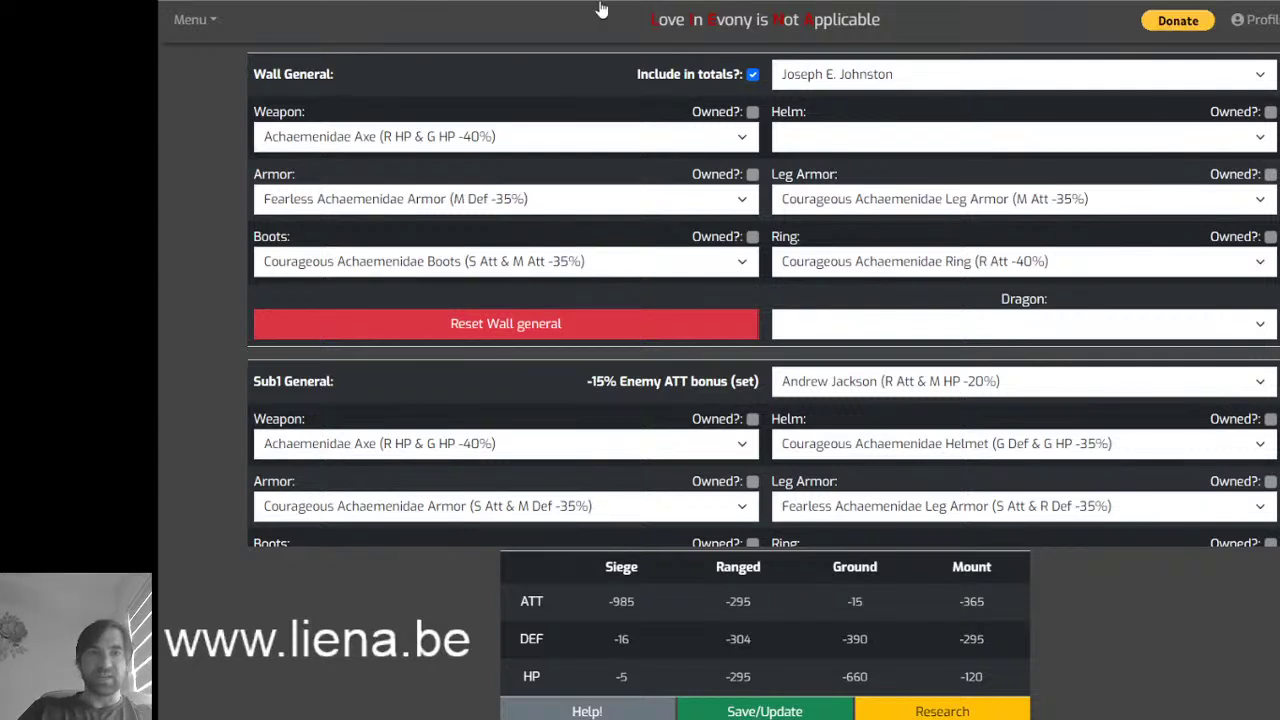
# - Visit the site's home page and open the Building RSS Calculator
pyautogui.click(211, 30)
pyautogui.click(224, 57)
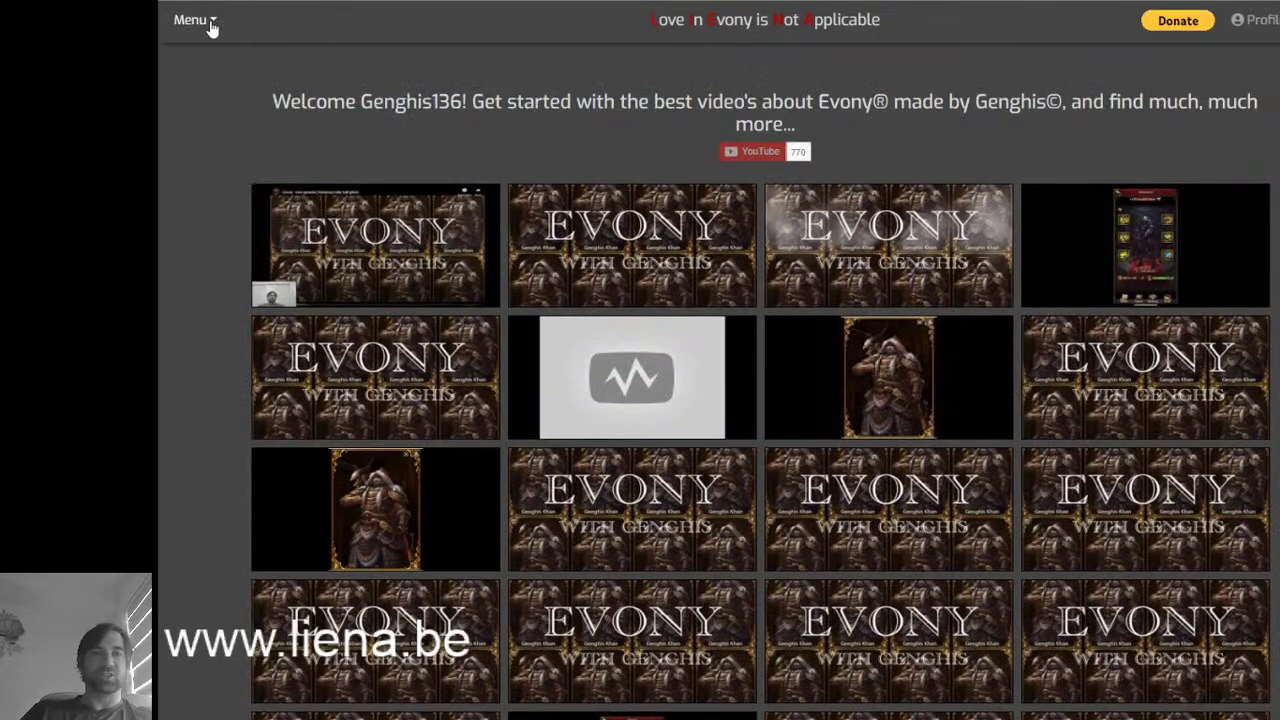
pyautogui.click(211, 30)
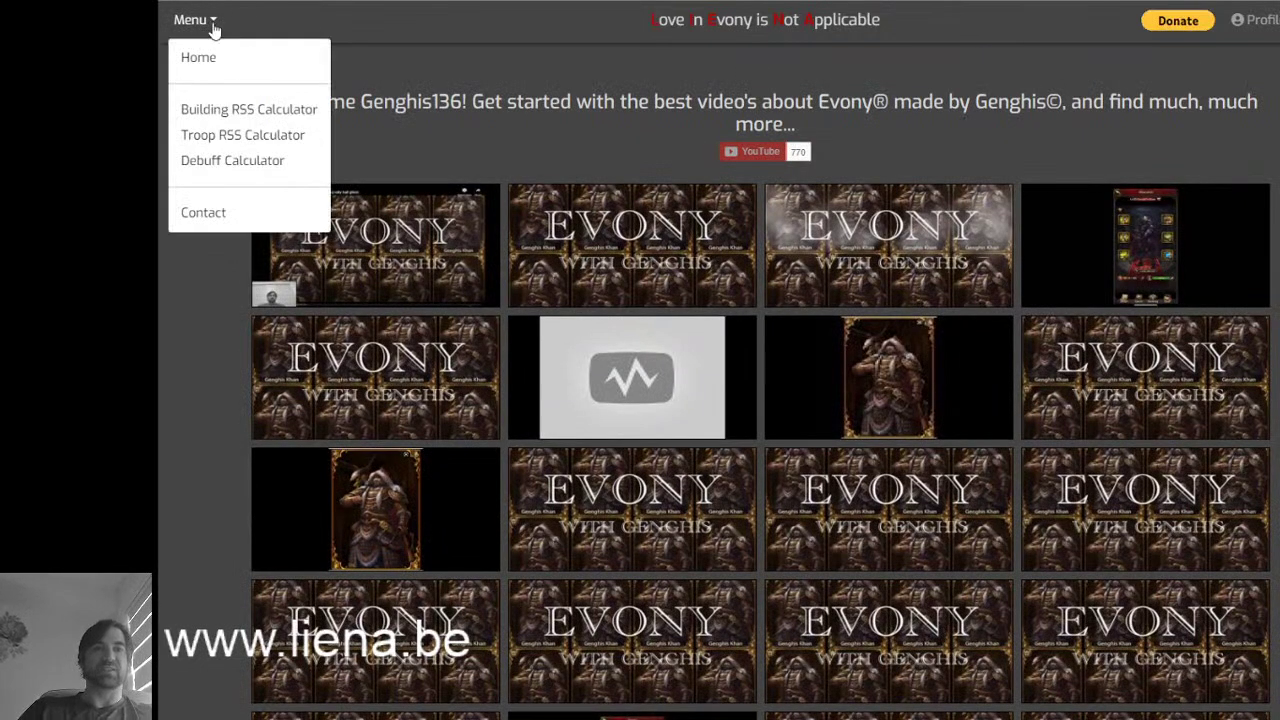
pyautogui.click(247, 110)
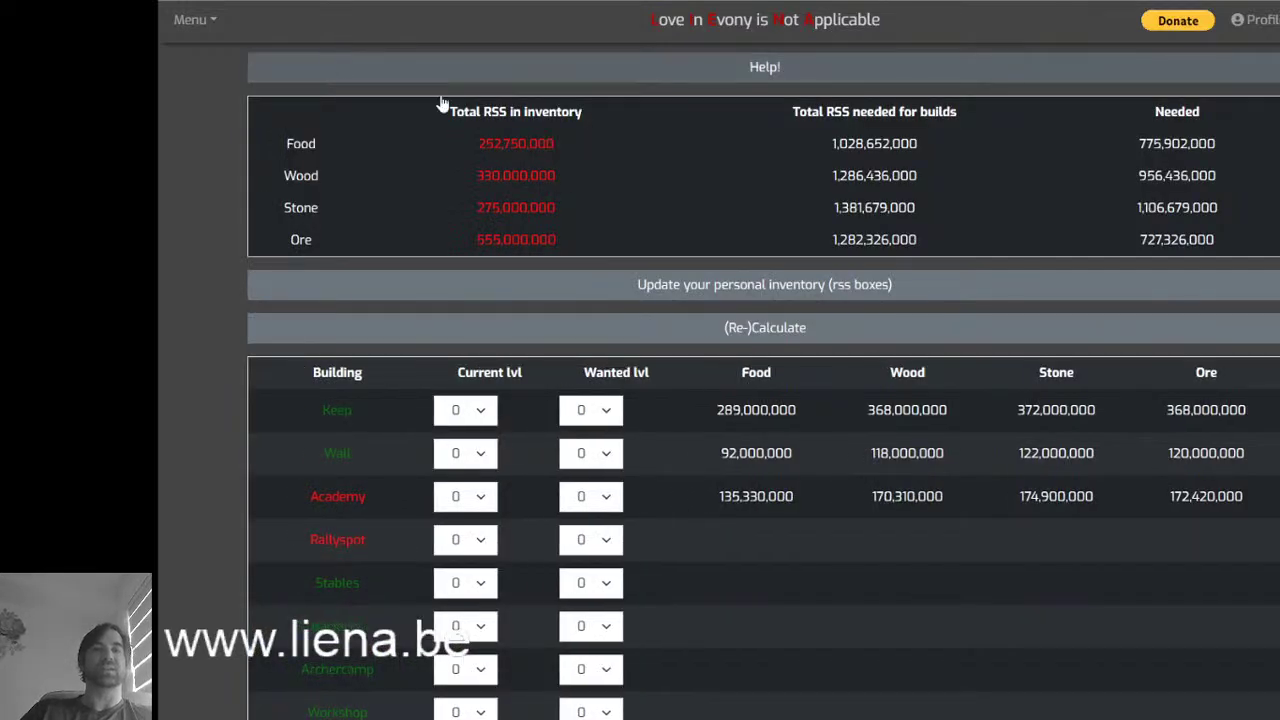
# - Set the wanted level of the Academy and the Keep to 27, recalculating the building resources after each change
pyautogui.click(606, 498)
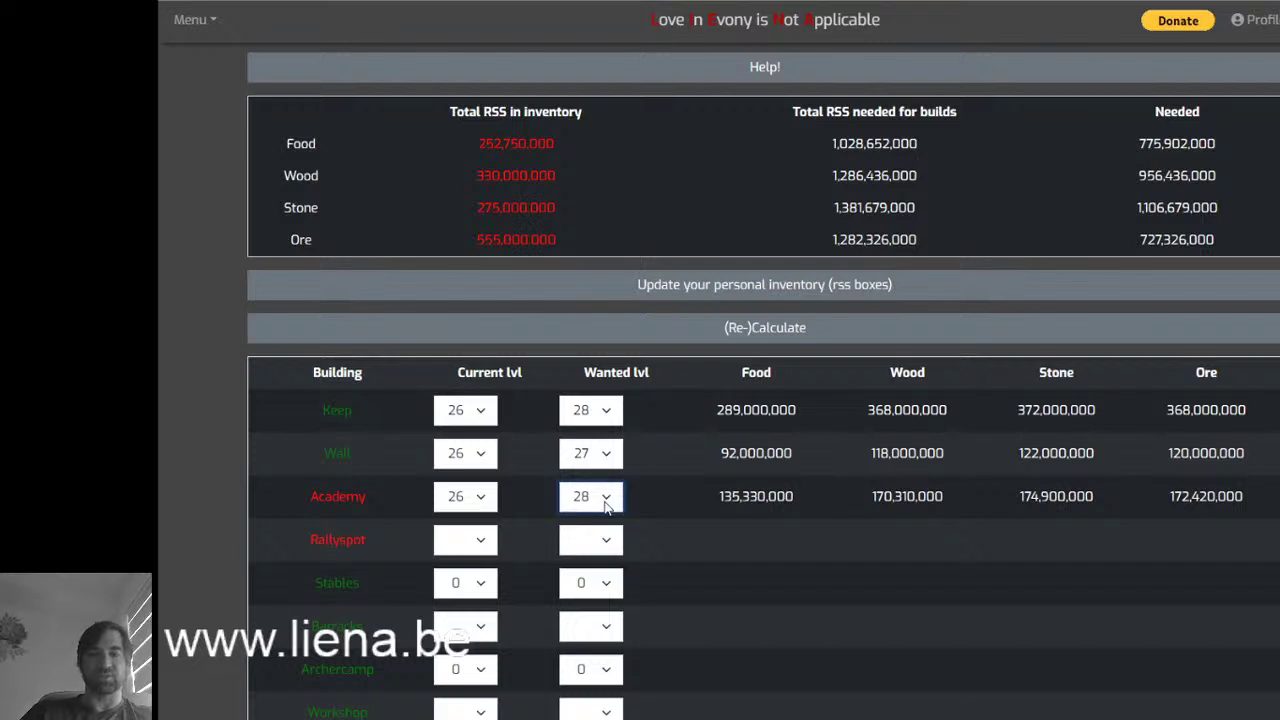
pyautogui.press('Up')
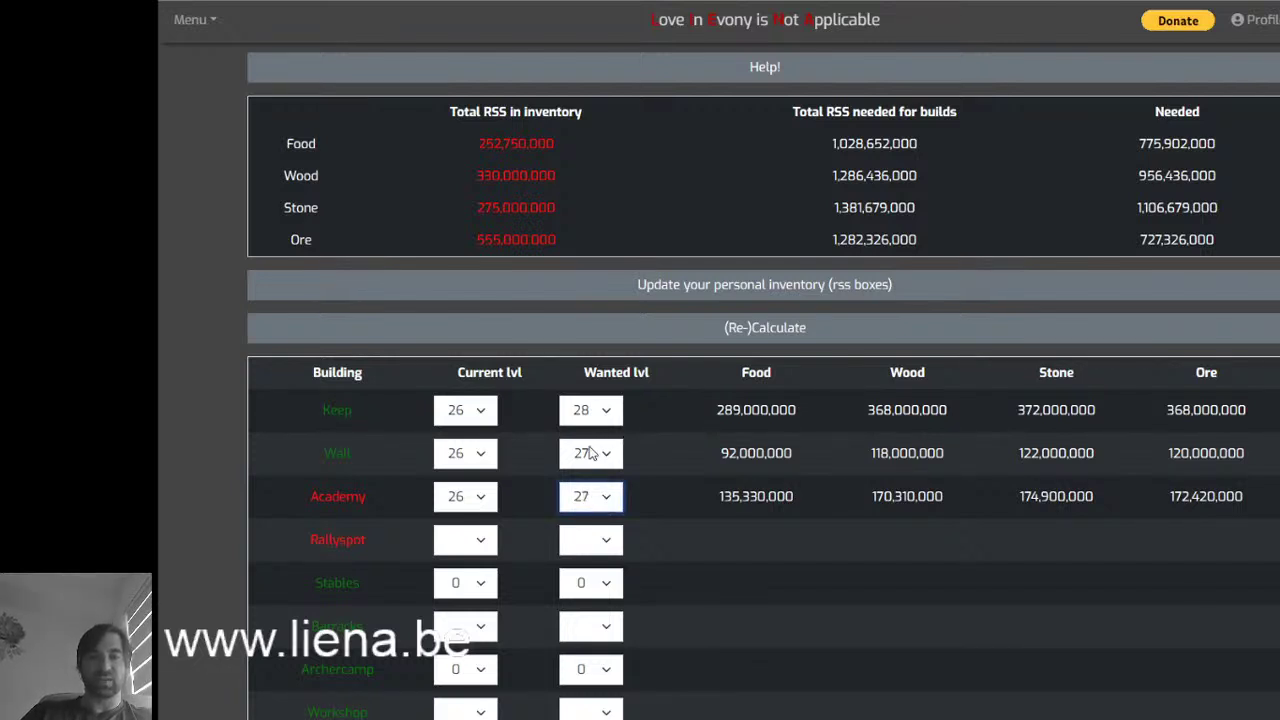
pyautogui.click(787, 341)
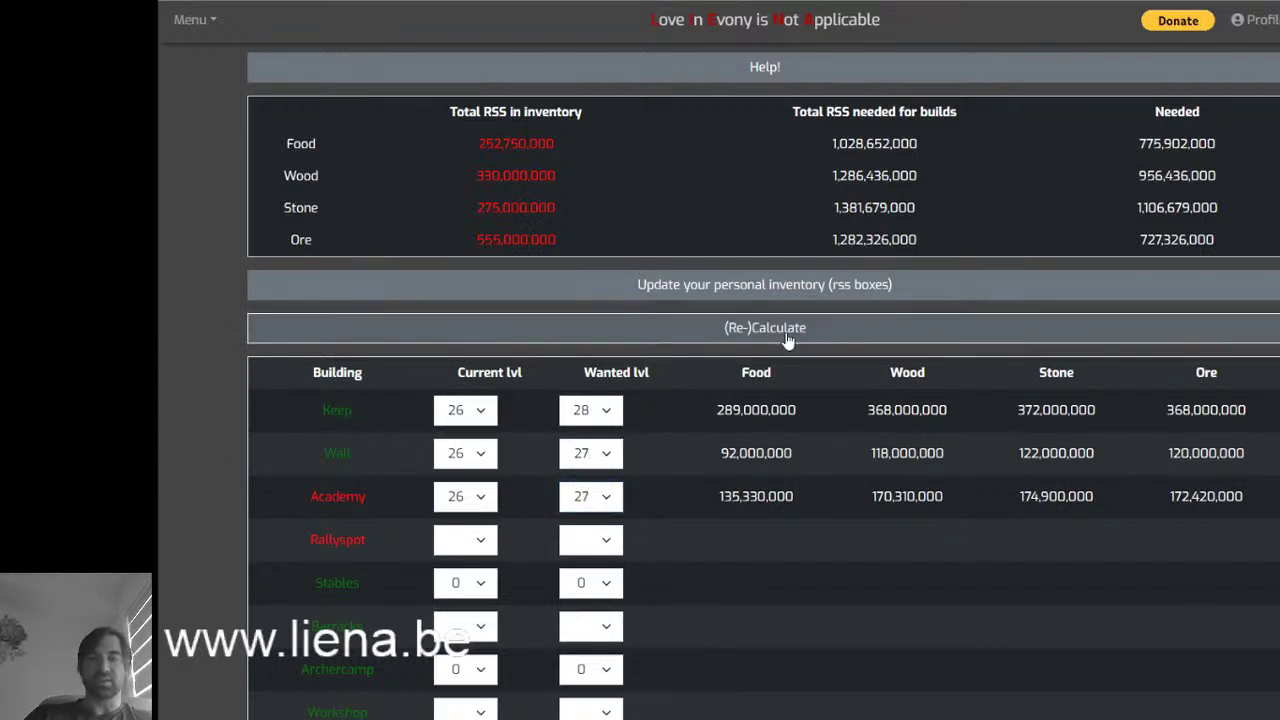
pyautogui.click(589, 417)
pyautogui.press('Up')
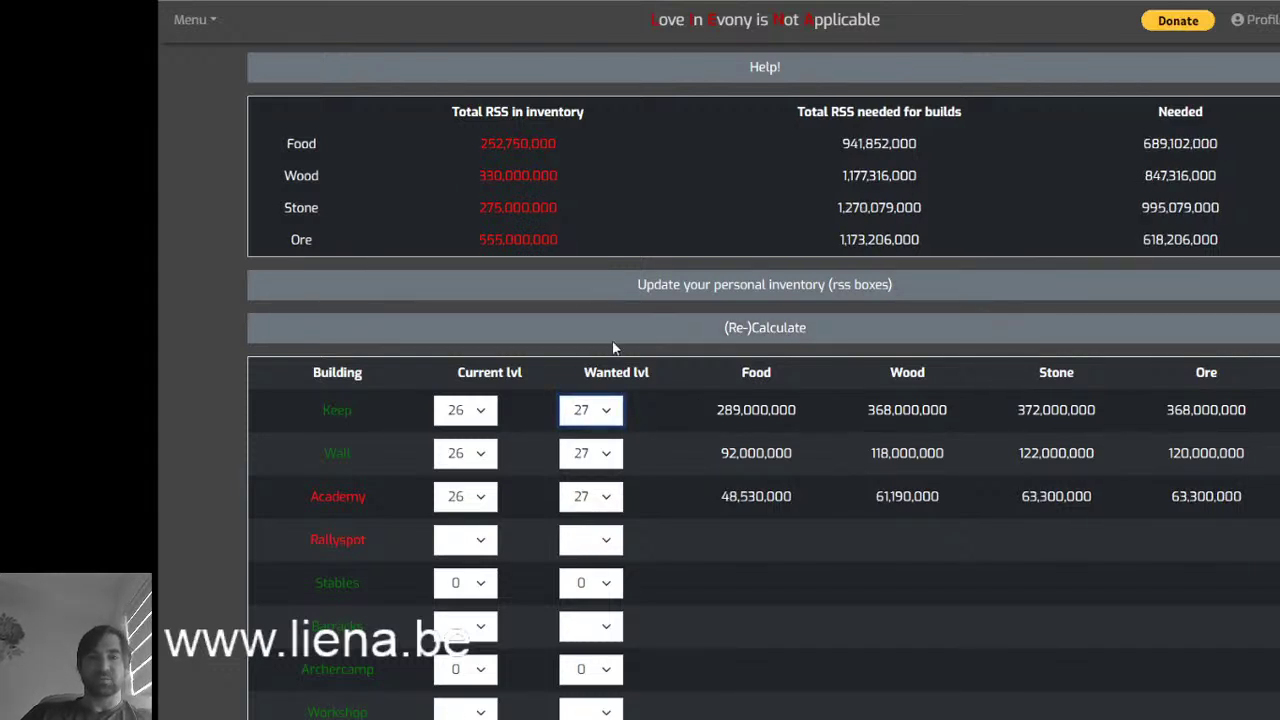
pyautogui.click(692, 340)
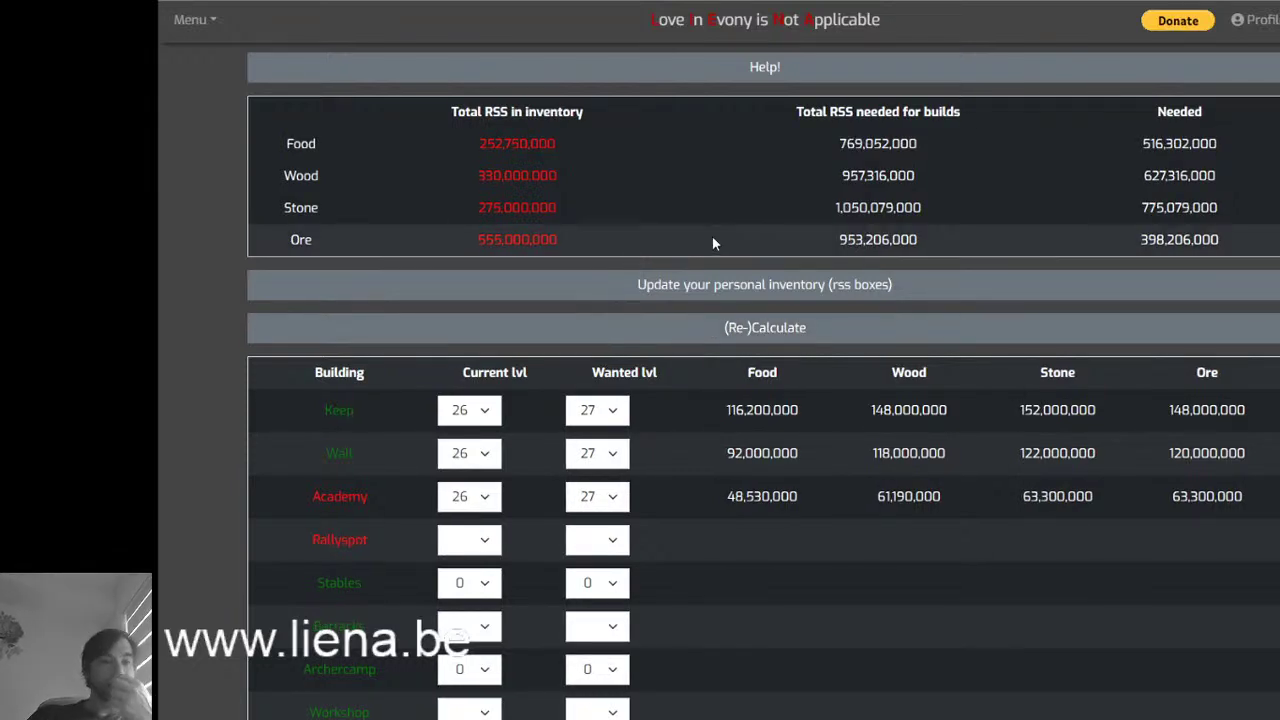
# - Set the number of 500K wood boxes to 55 in the personal inventory and update the inventory
pyautogui.click(746, 288)
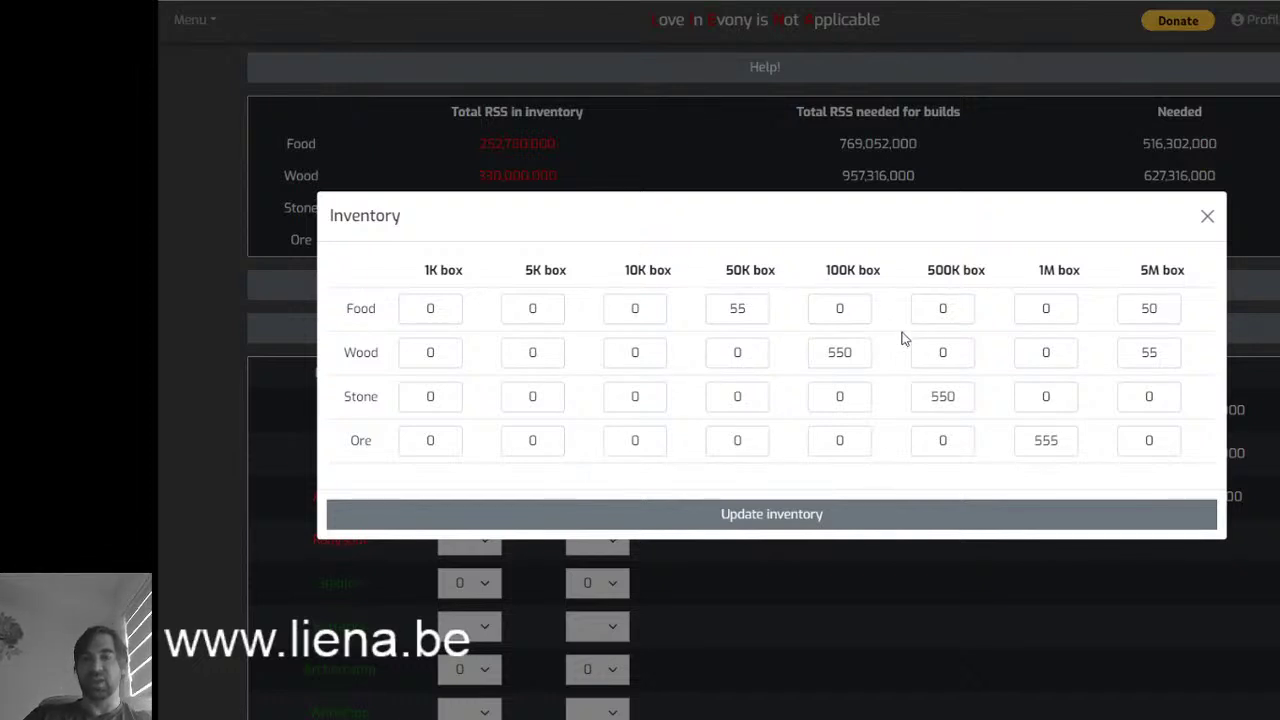
pyautogui.click(955, 350)
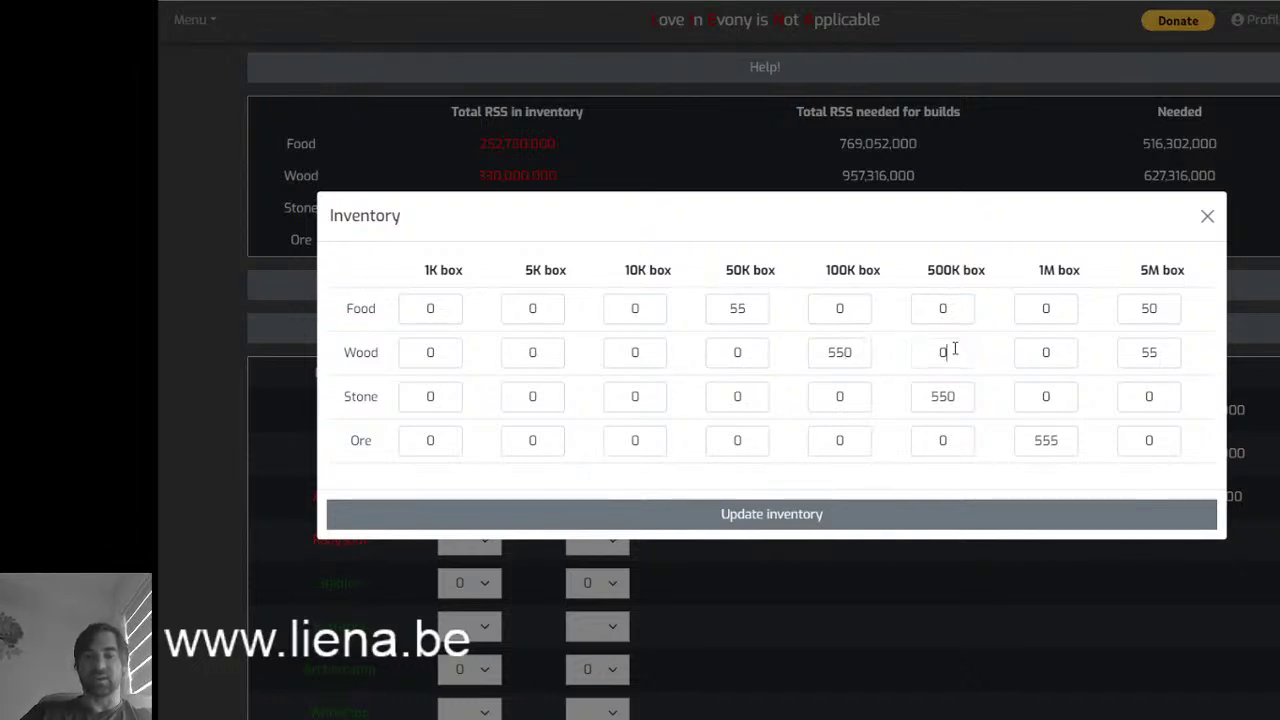
pyautogui.write('55')
pyautogui.click(862, 512)
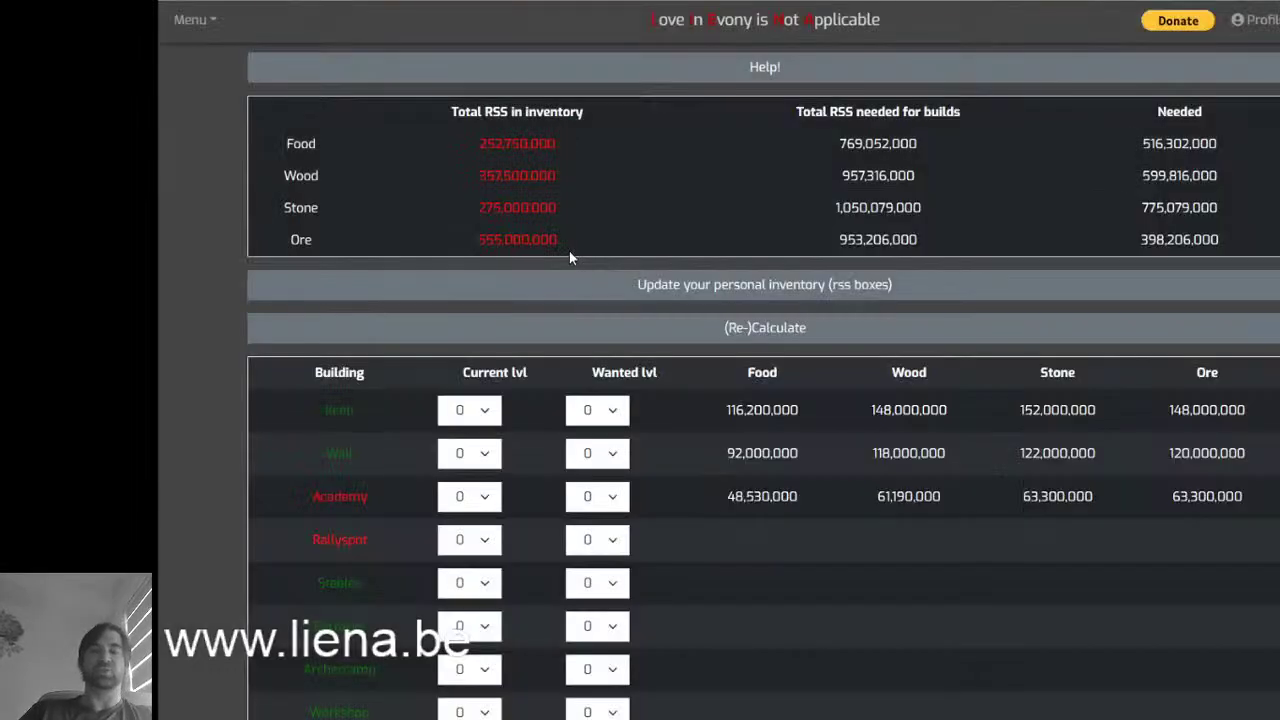
# - Open the Troop RSS Calculator and calculate the cost of 250,000 tier 12 ground troops
pyautogui.click(205, 19)
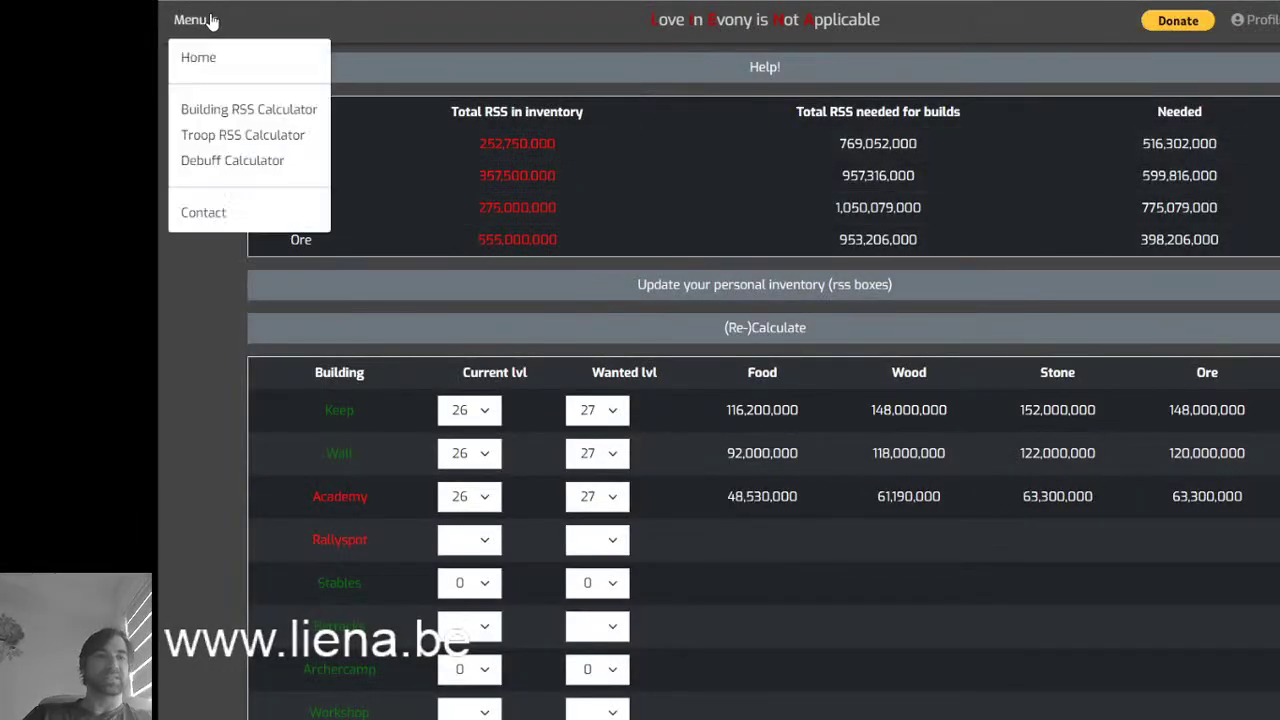
pyautogui.click(227, 134)
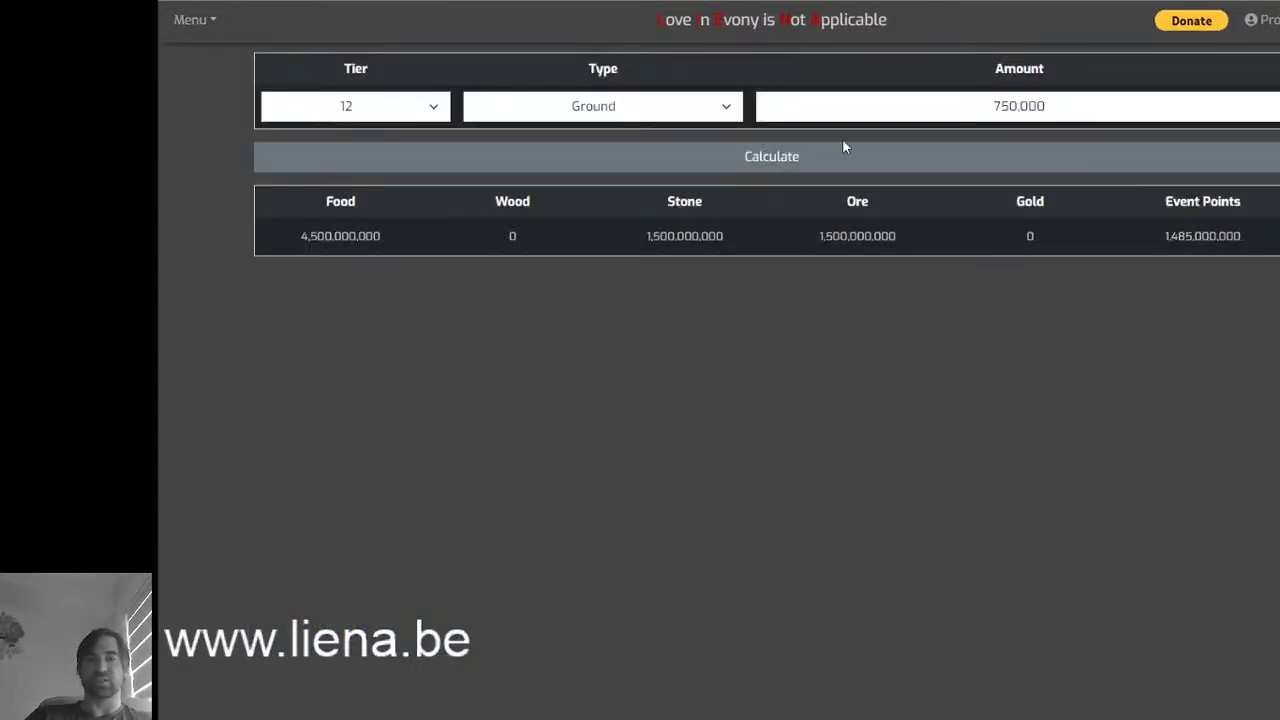
pyautogui.moveTo(1091, 117); pyautogui.dragTo(757, 131)
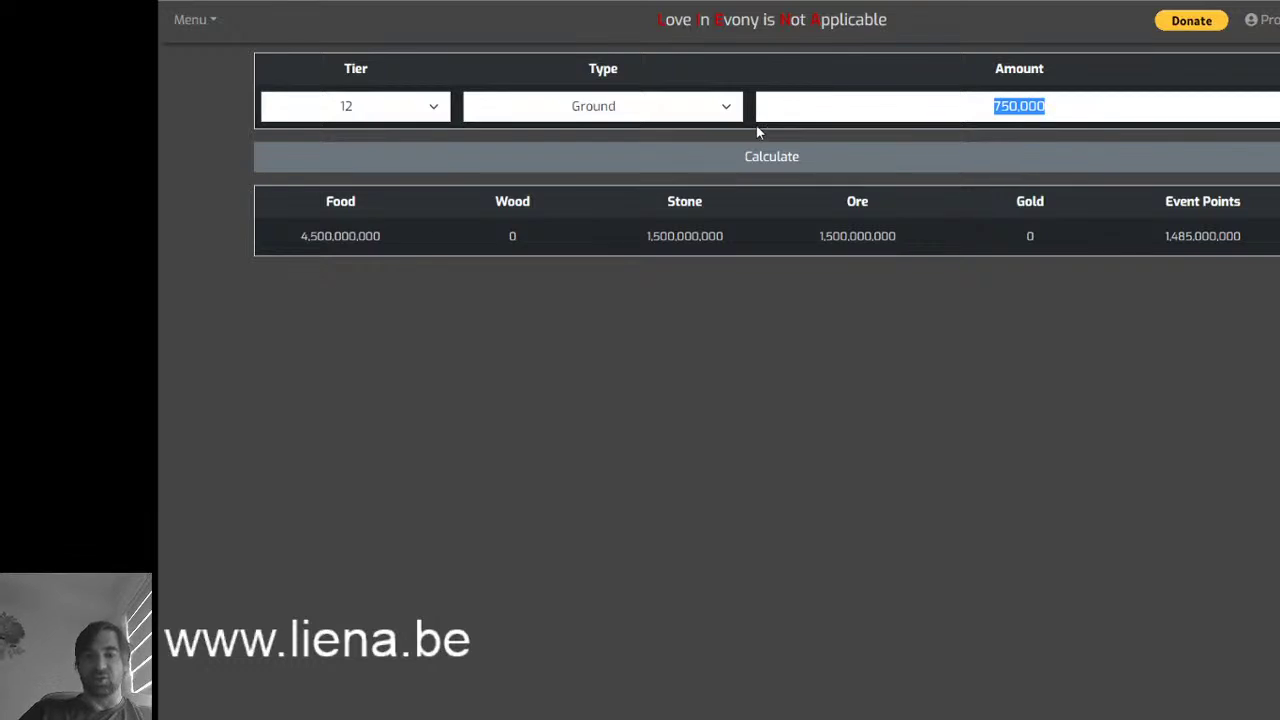
pyautogui.write('250000')
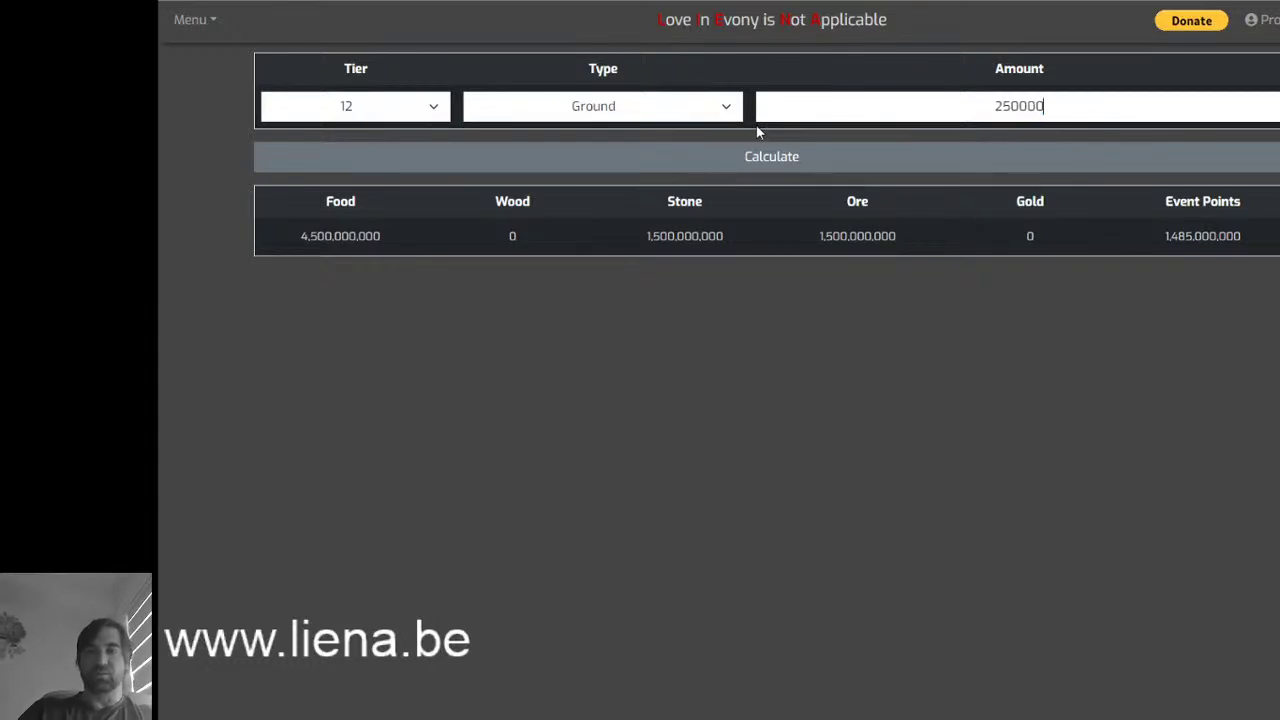
pyautogui.click(765, 164)
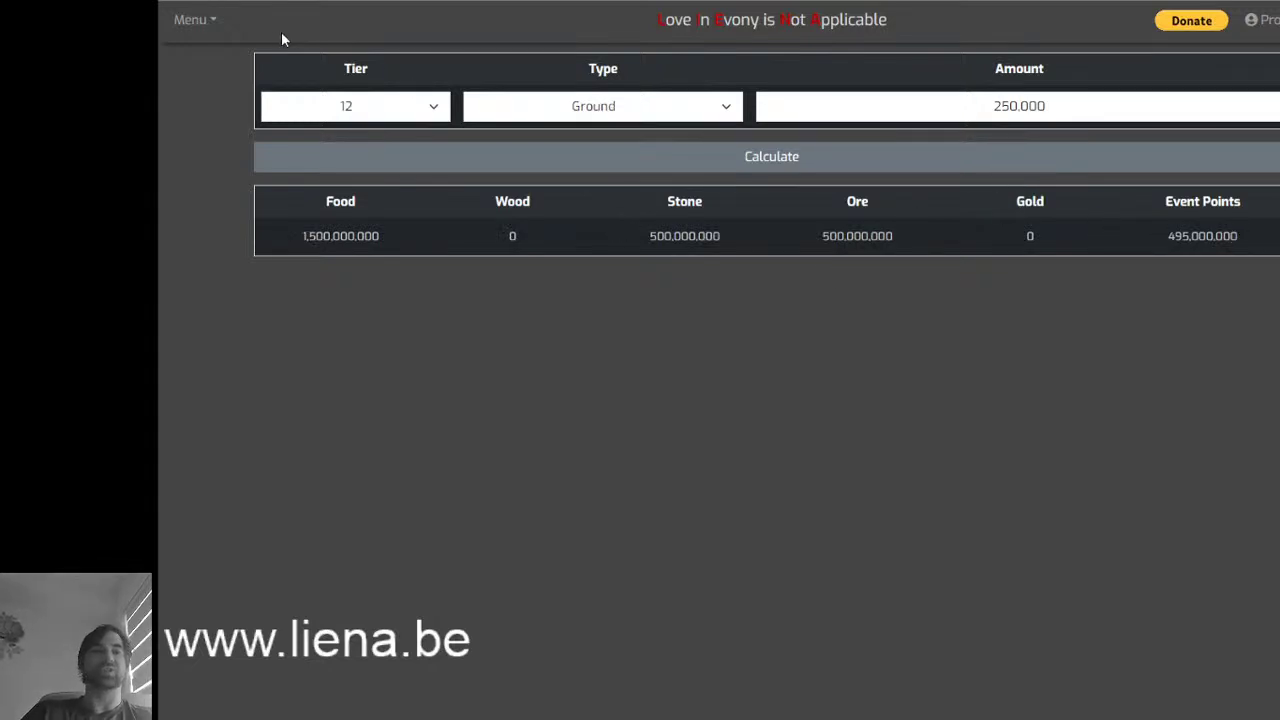
# - Open the Debuff Calculator from the Troop RSS Calculator page
pyautogui.click(205, 33)
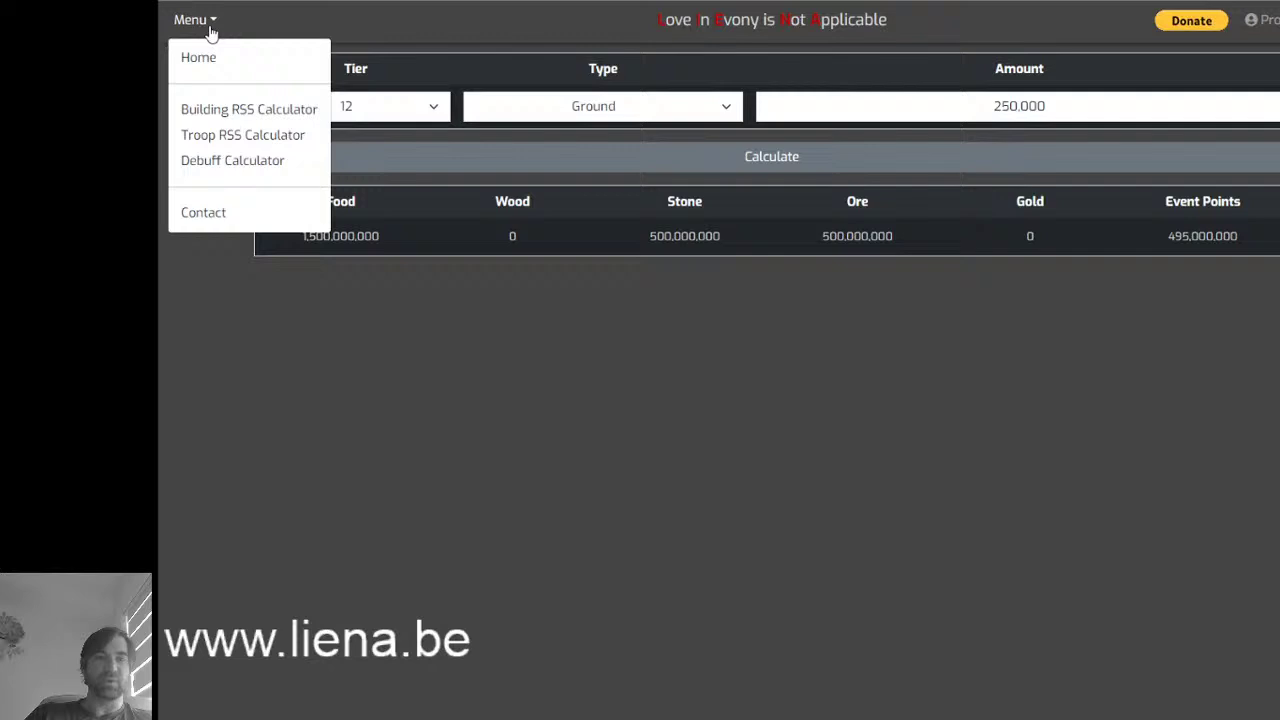
pyautogui.click(219, 162)
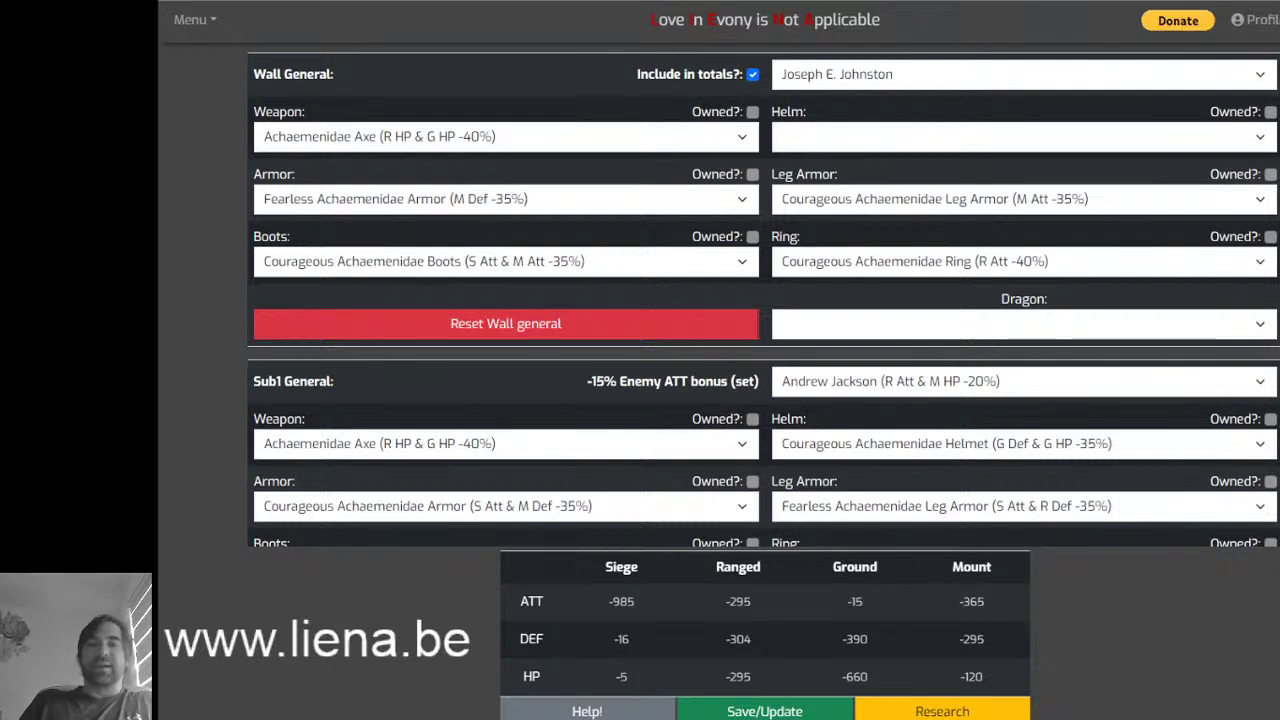
# - Switch the Wall General through Kusunoki Masashige, Yi Sun-sin and Zachary Taylor back to Joseph E. Johnston, then save the debuff setup
pyautogui.click(1203, 76)
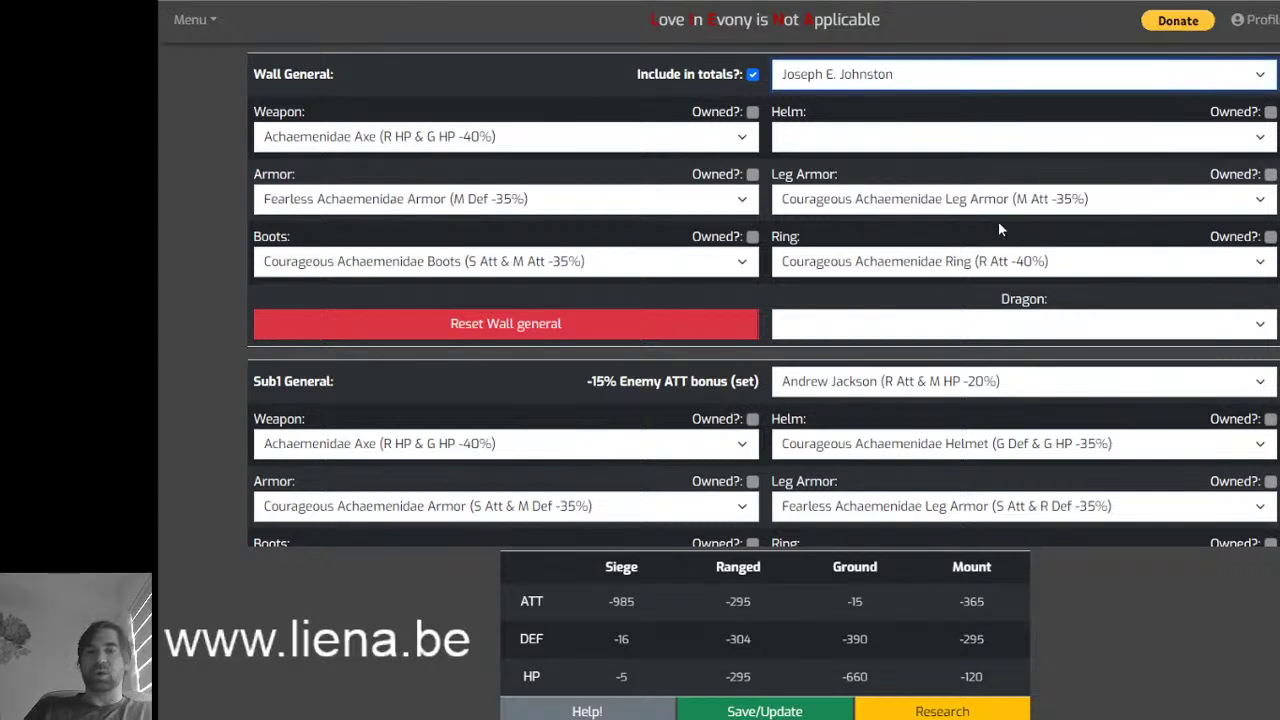
pyautogui.press('Down')
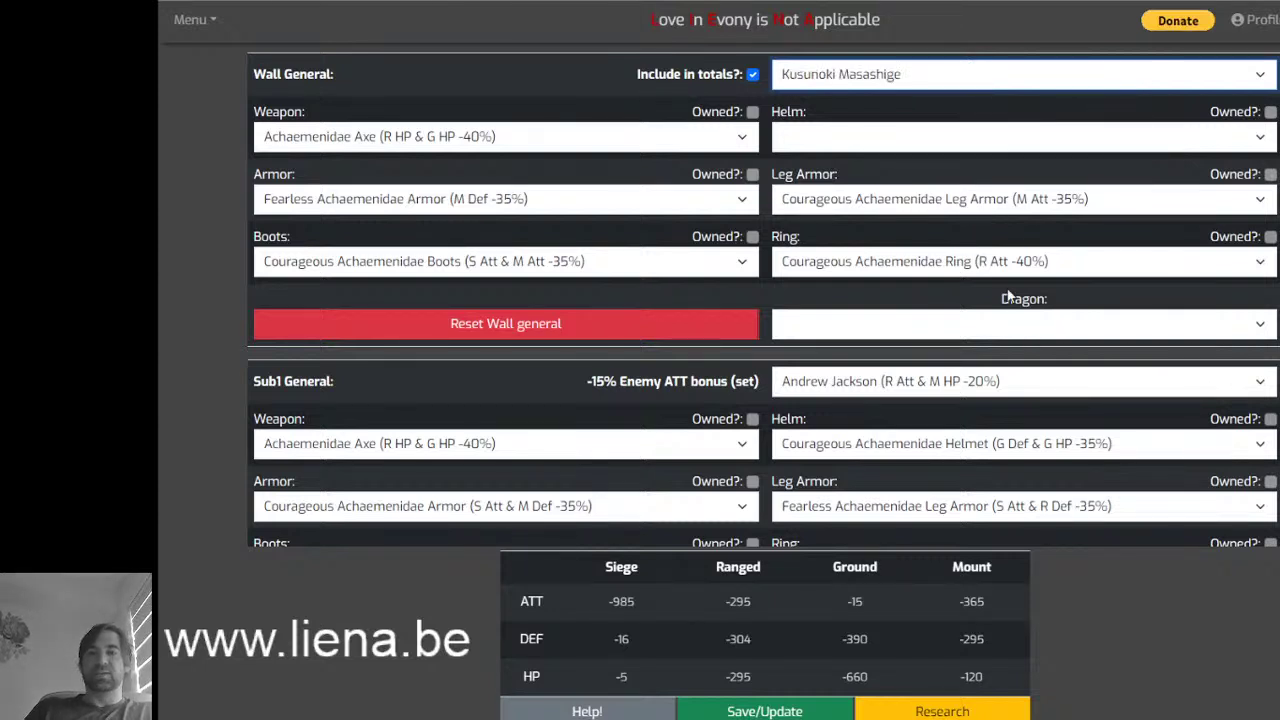
pyautogui.press('Down')
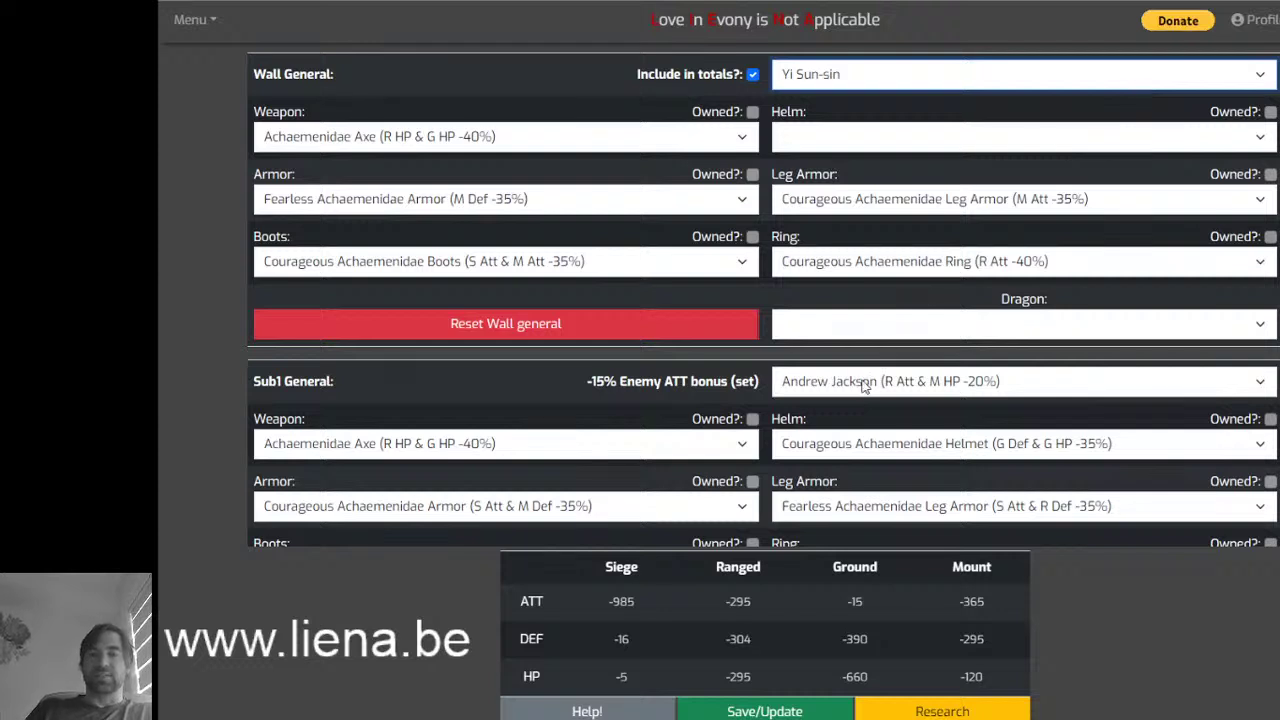
pyautogui.press('Down')
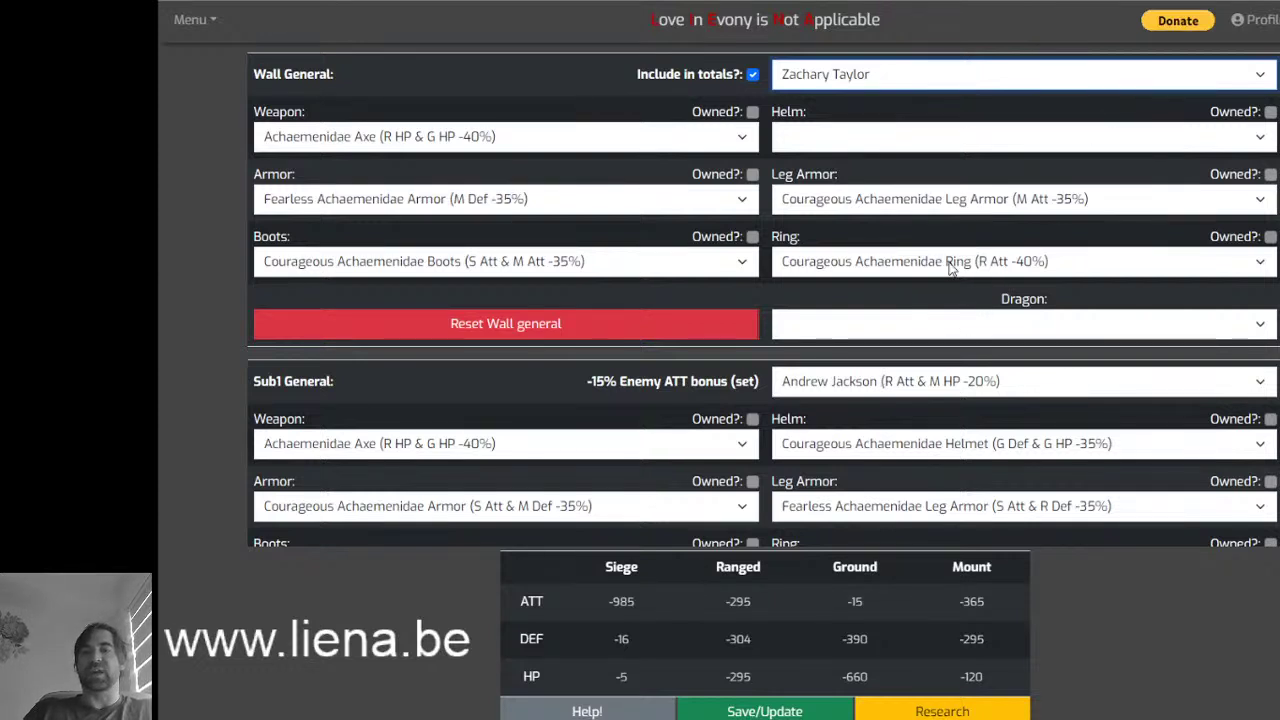
pyautogui.press('Down')
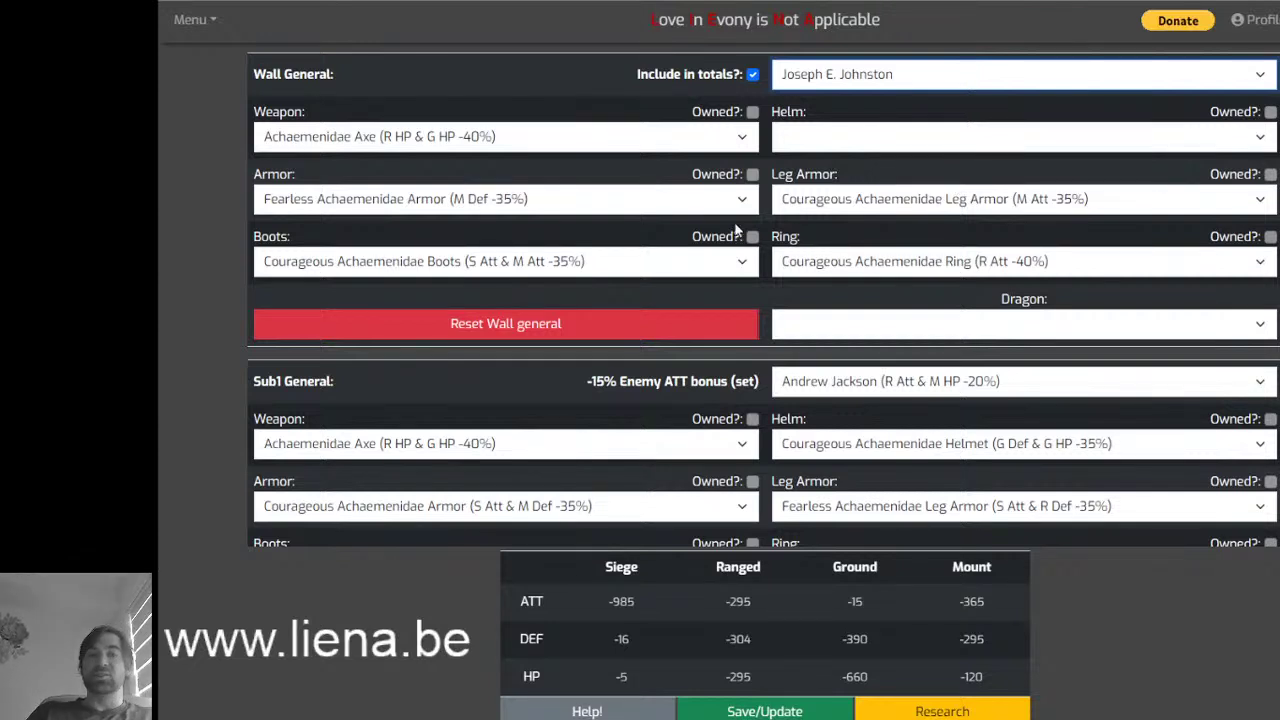
pyautogui.click(636, 136)
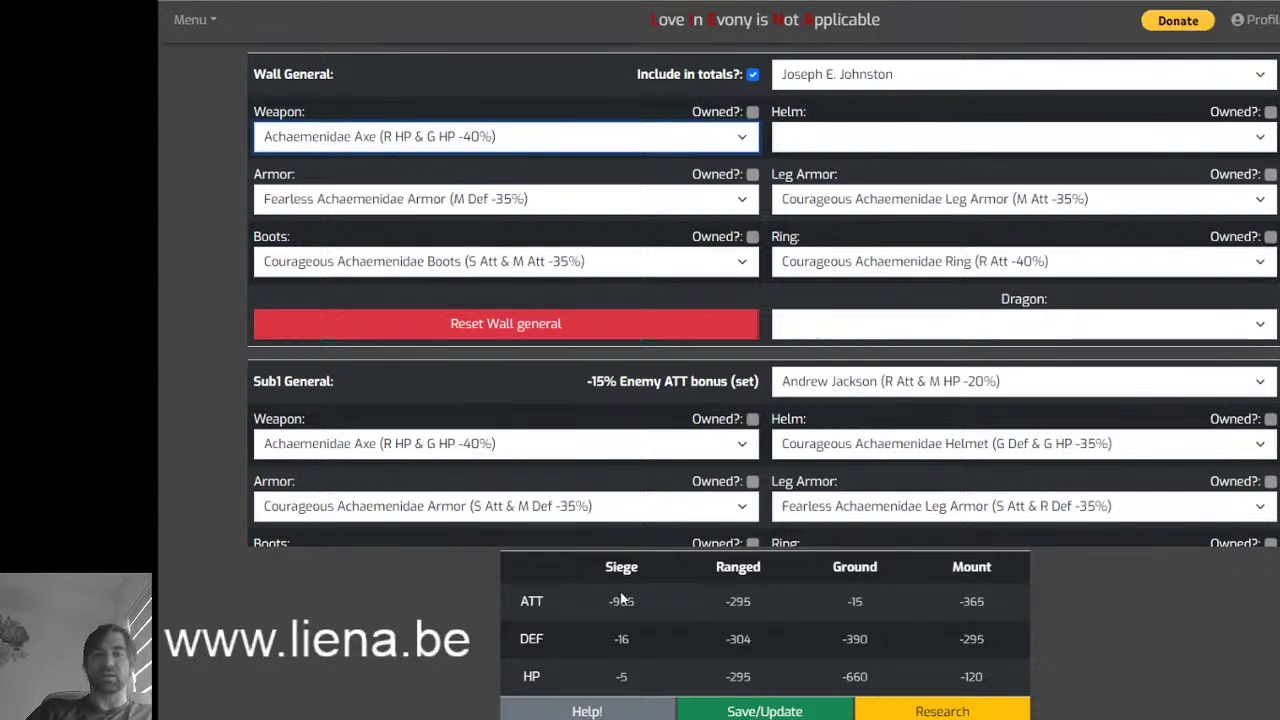
pyautogui.click(731, 712)
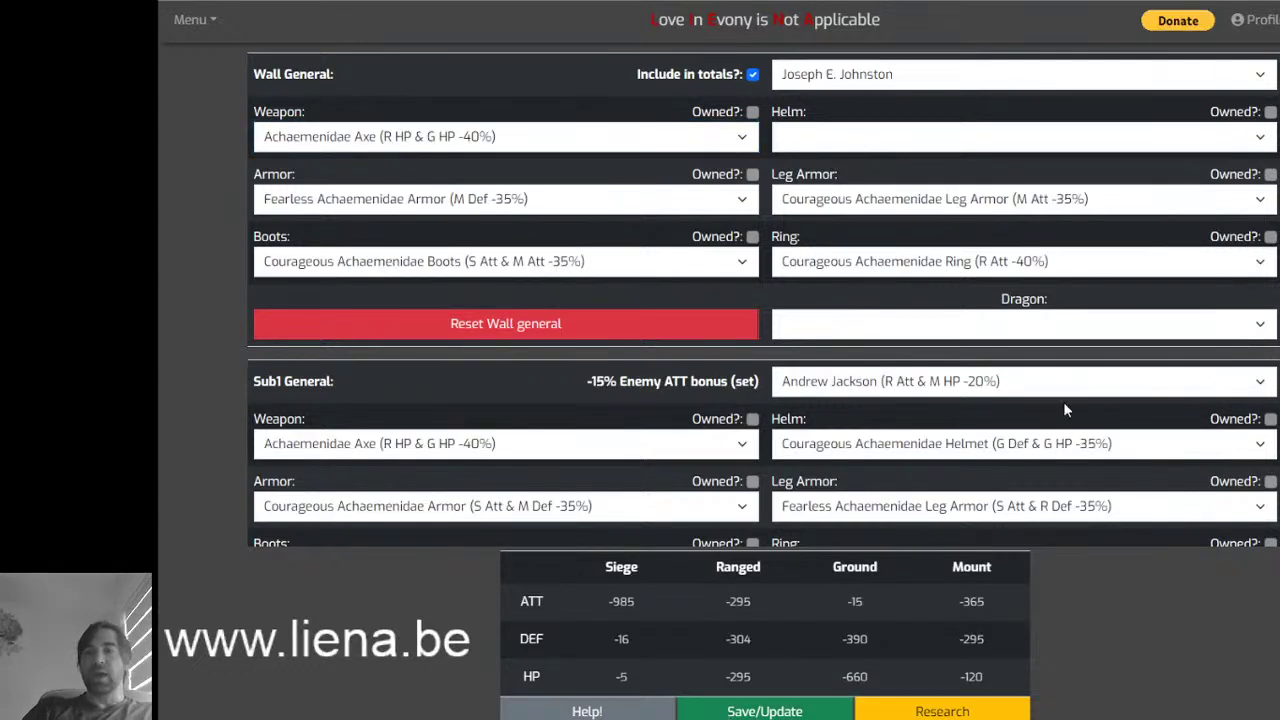
# - Review the general and gear selections of the subordinate cities from Sub1 to Sub7
pyautogui.scroll(-3, 1177, 113)
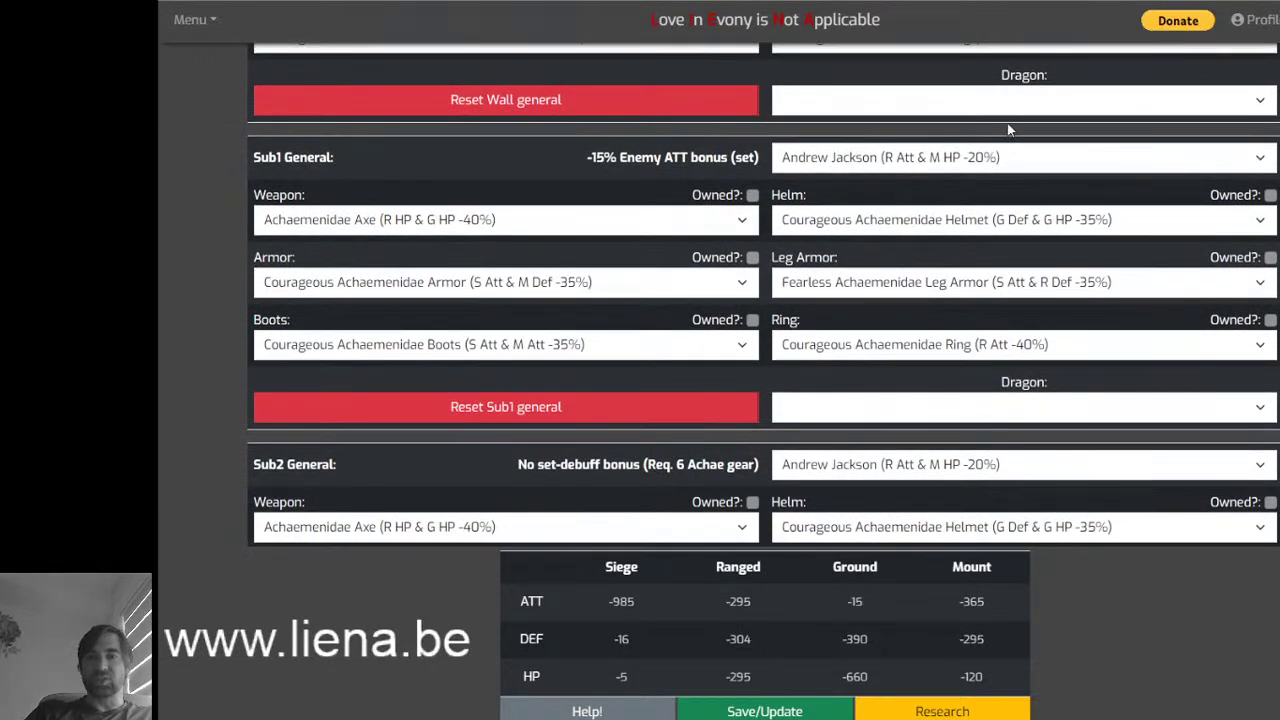
pyautogui.click(1022, 168)
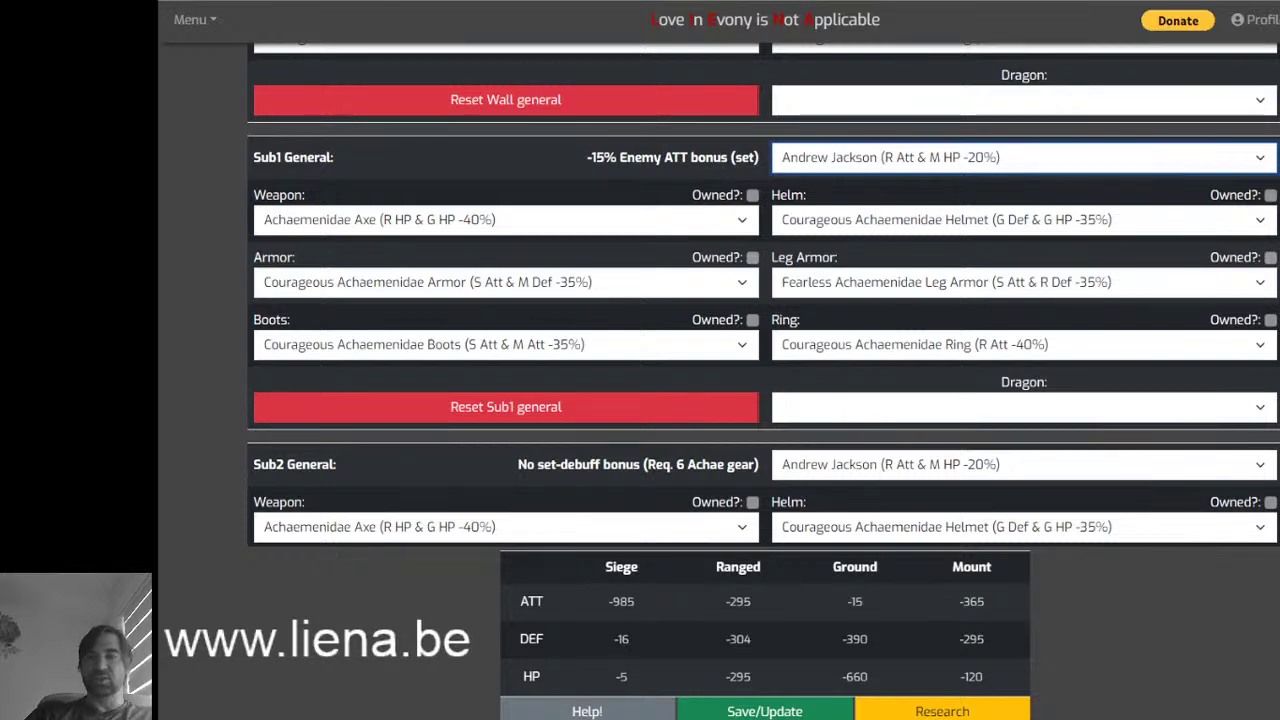
pyautogui.scroll(-2, 764, 300)
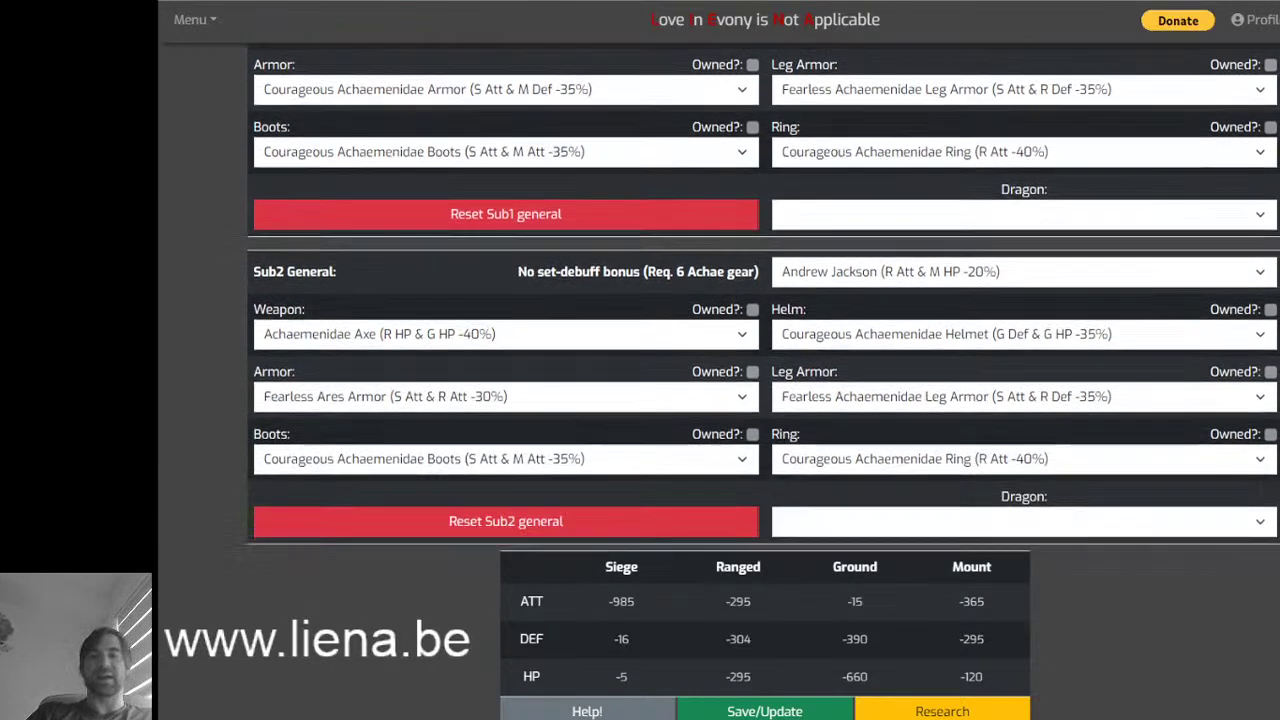
pyautogui.scroll(-2, 764, 300)
pyautogui.scroll(-3, 764, 300)
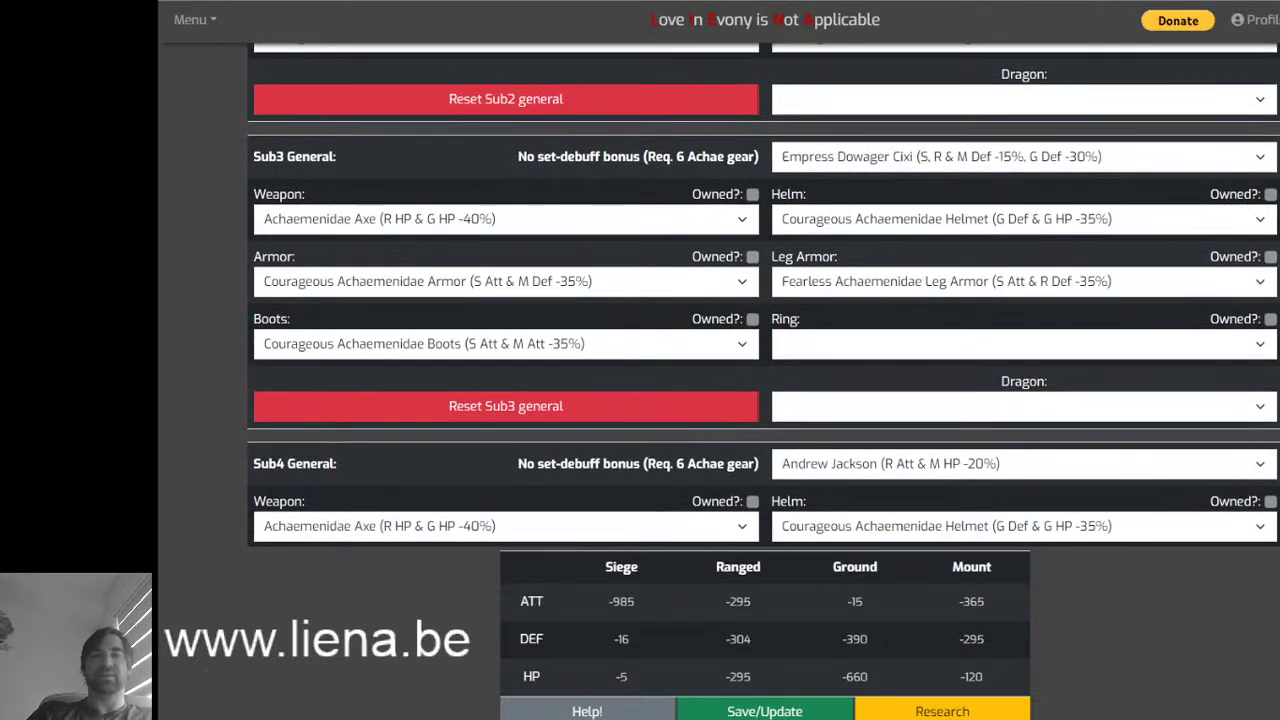
pyautogui.scroll(-3, 763, 297)
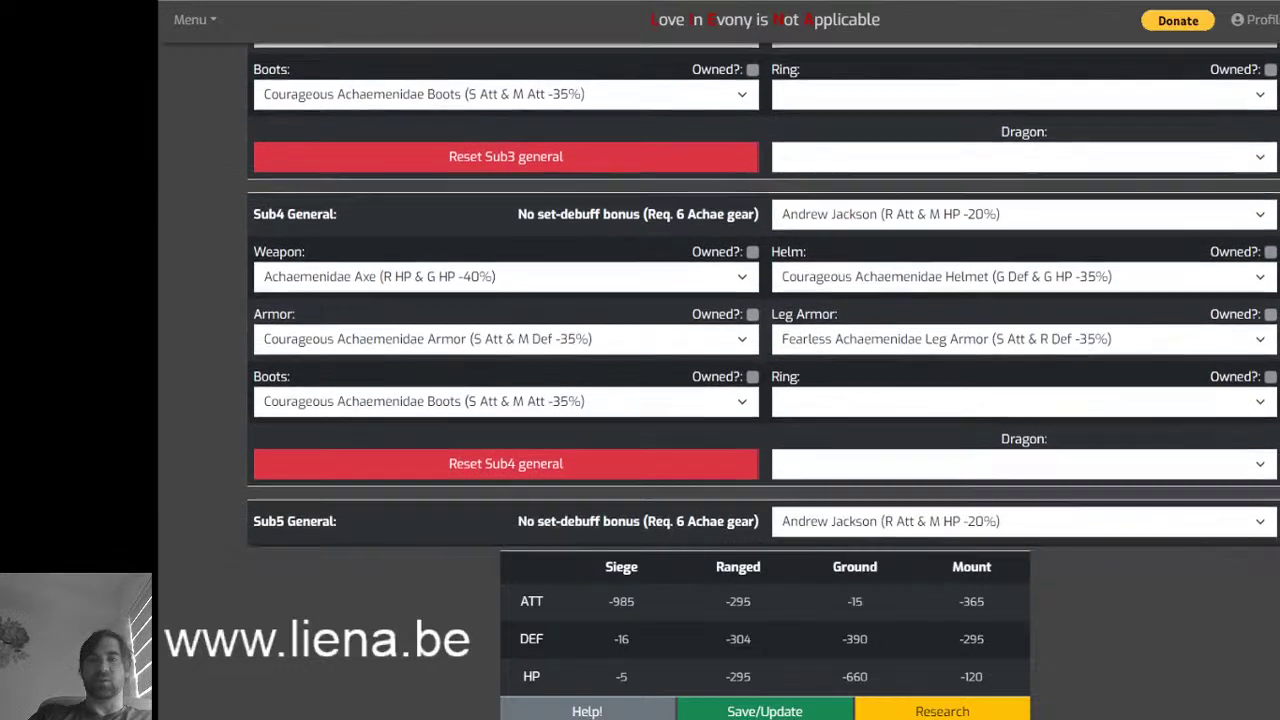
pyautogui.scroll(-2, 763, 297)
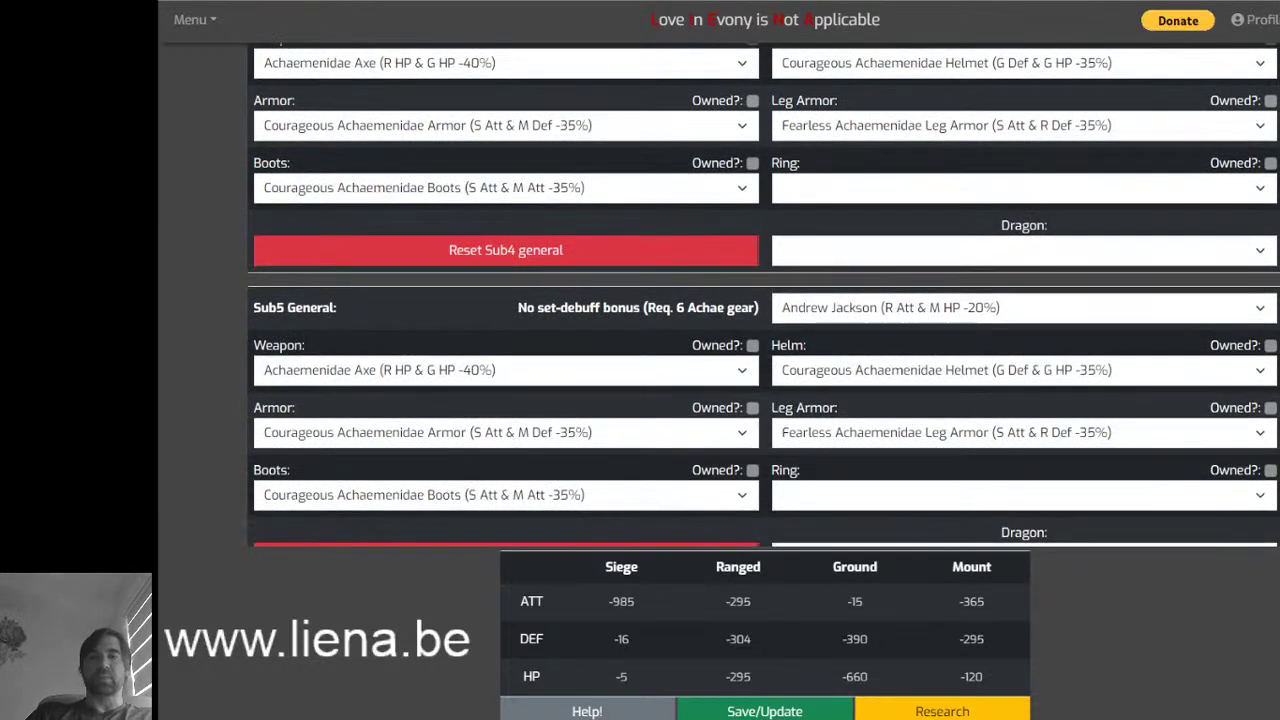
pyautogui.click(1170, 189)
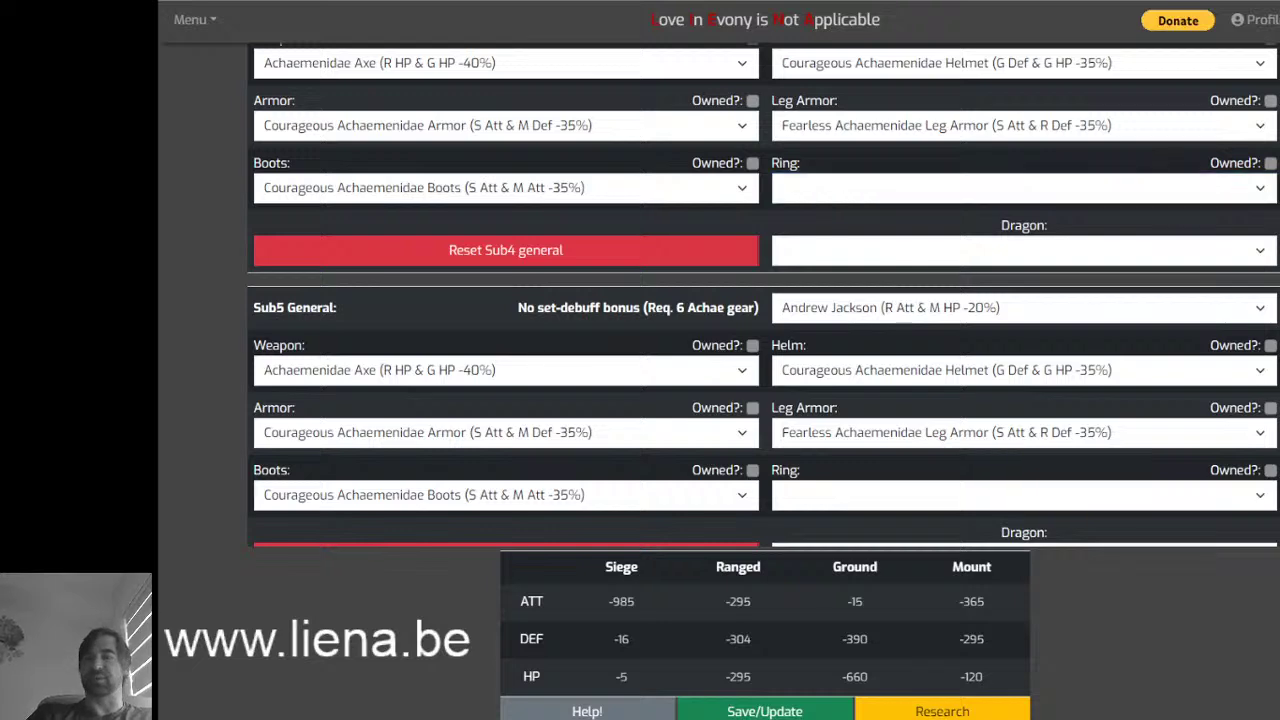
pyautogui.scroll(-5, 763, 297)
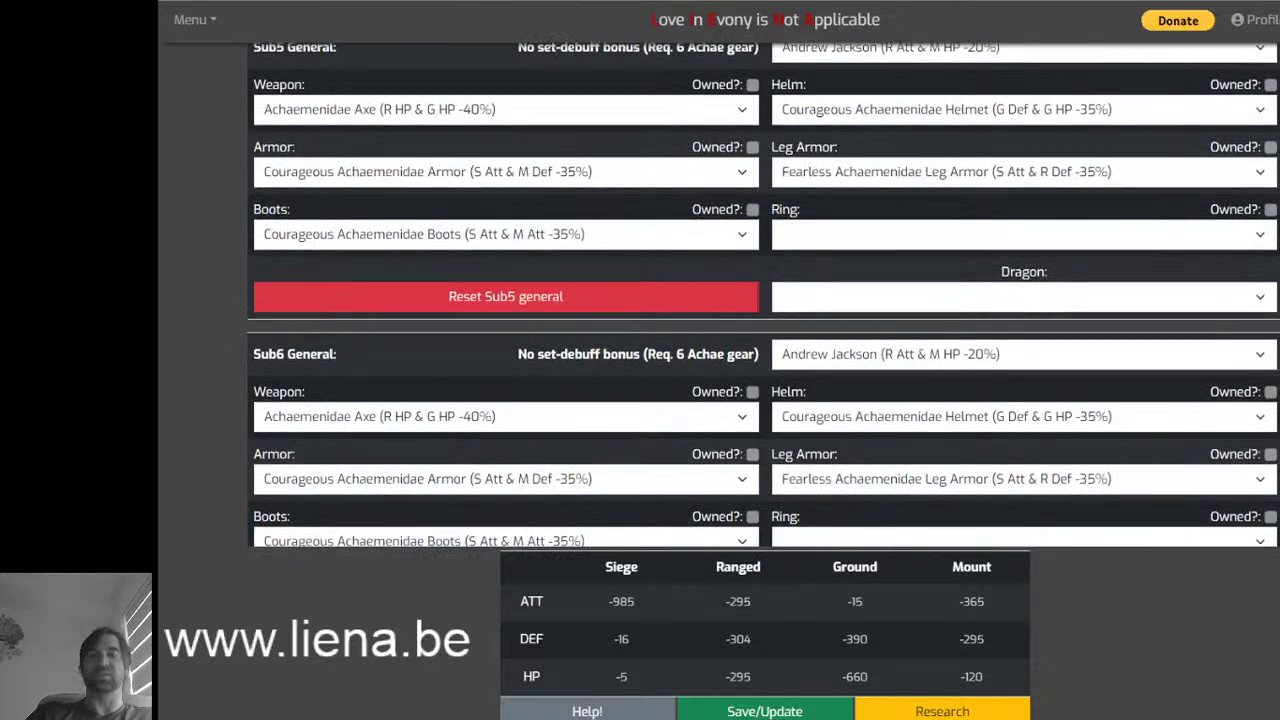
pyautogui.scroll(-1, 763, 297)
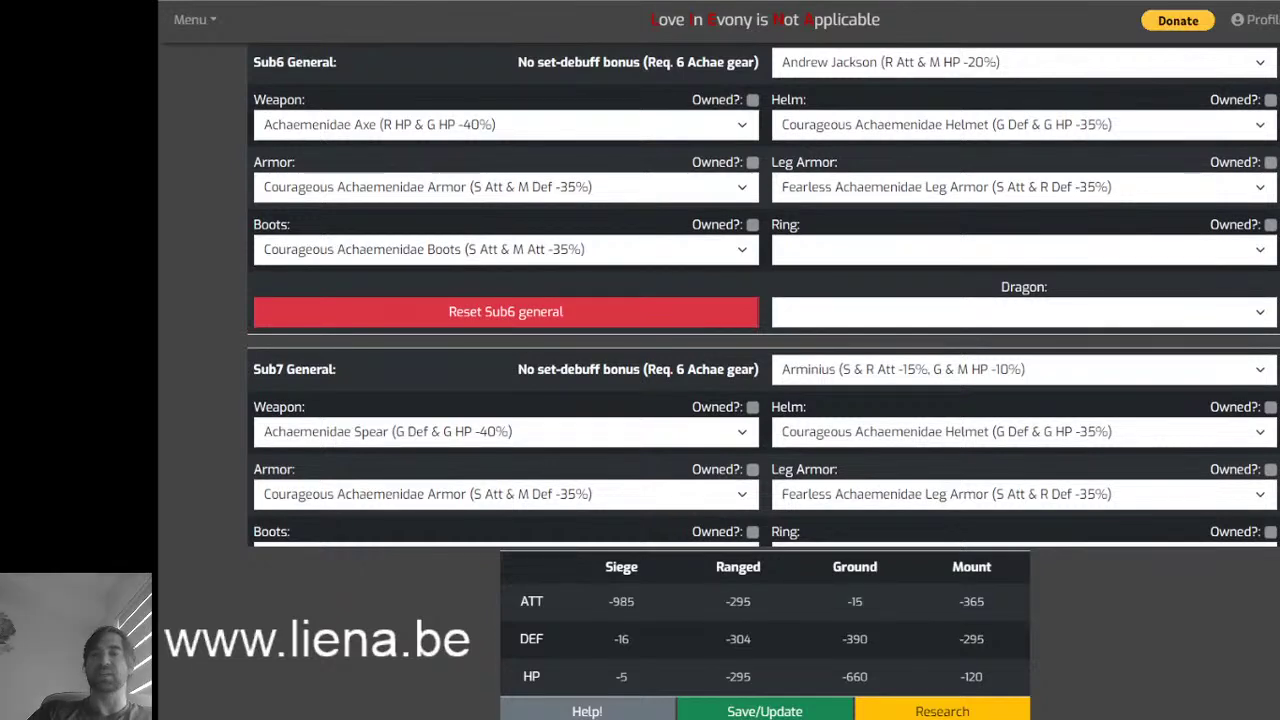
pyautogui.scroll(-1, 763, 297)
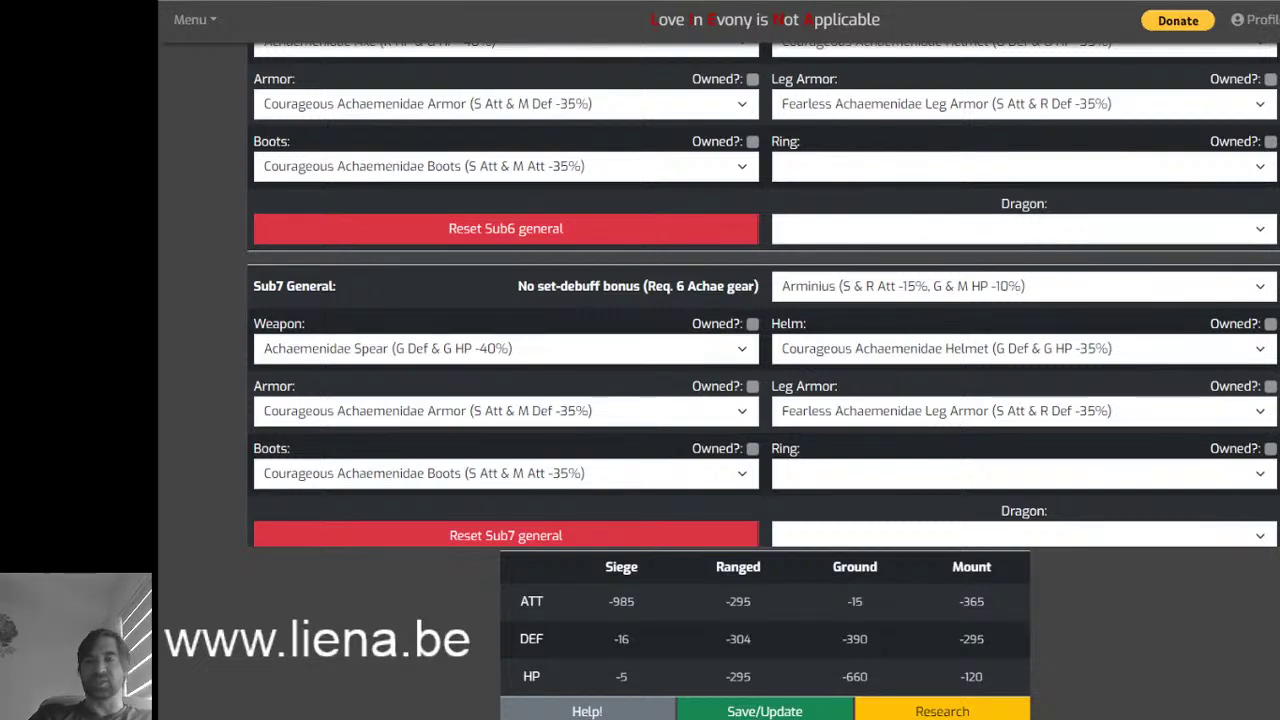
pyautogui.scroll(-2, 763, 295)
pyautogui.scroll(1, 763, 295)
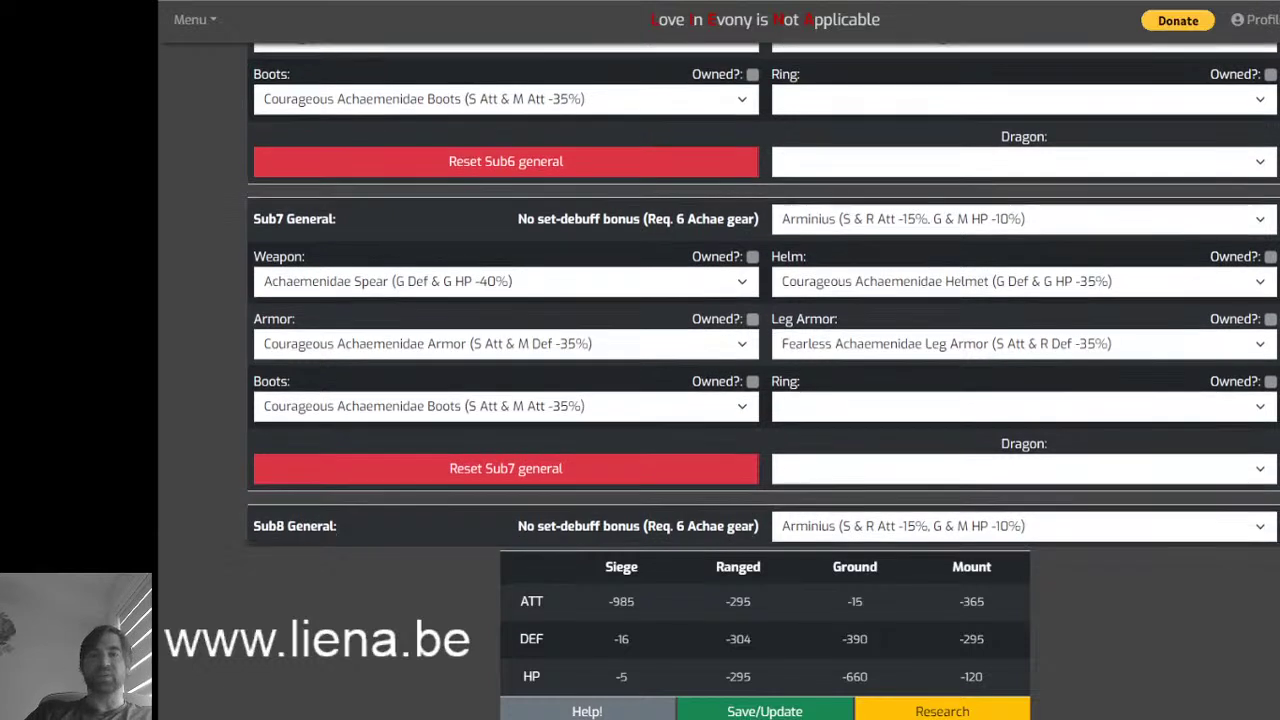
pyautogui.scroll(-1, 763, 295)
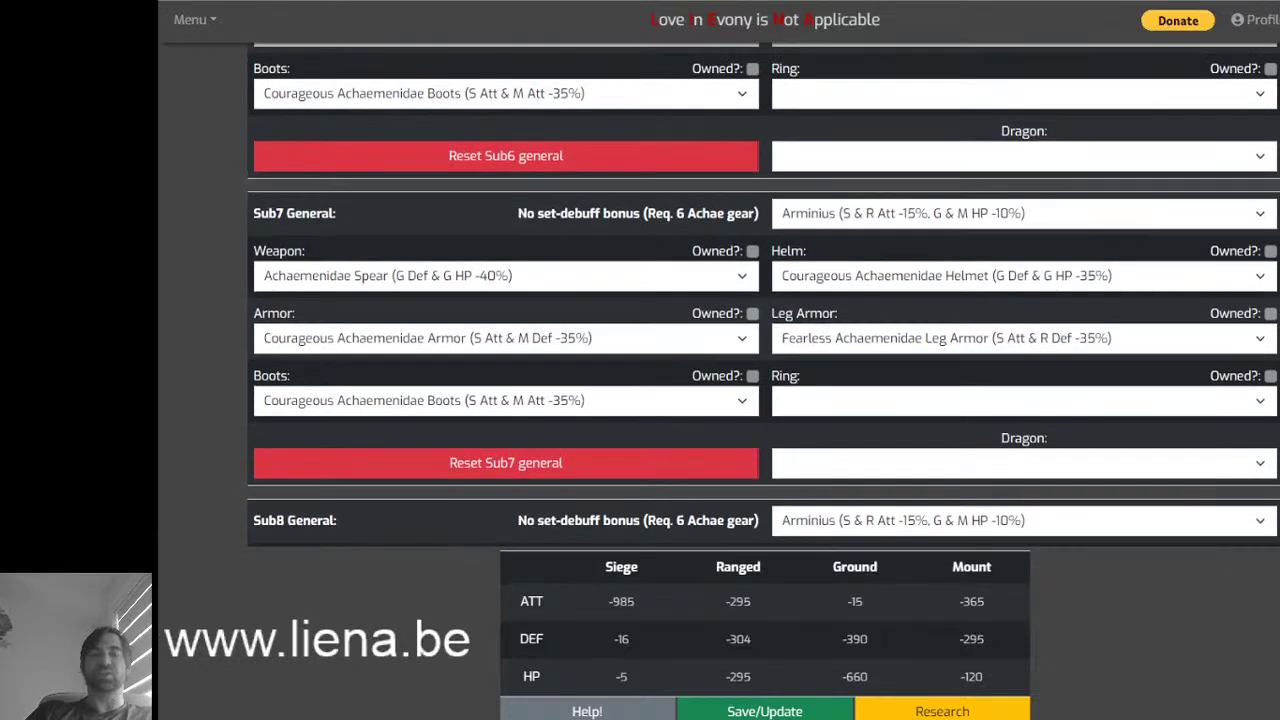
# - Check the general choices for Sub7 and Sub6, and highlight the siege ATT and ground HP totals
pyautogui.click(987, 217)
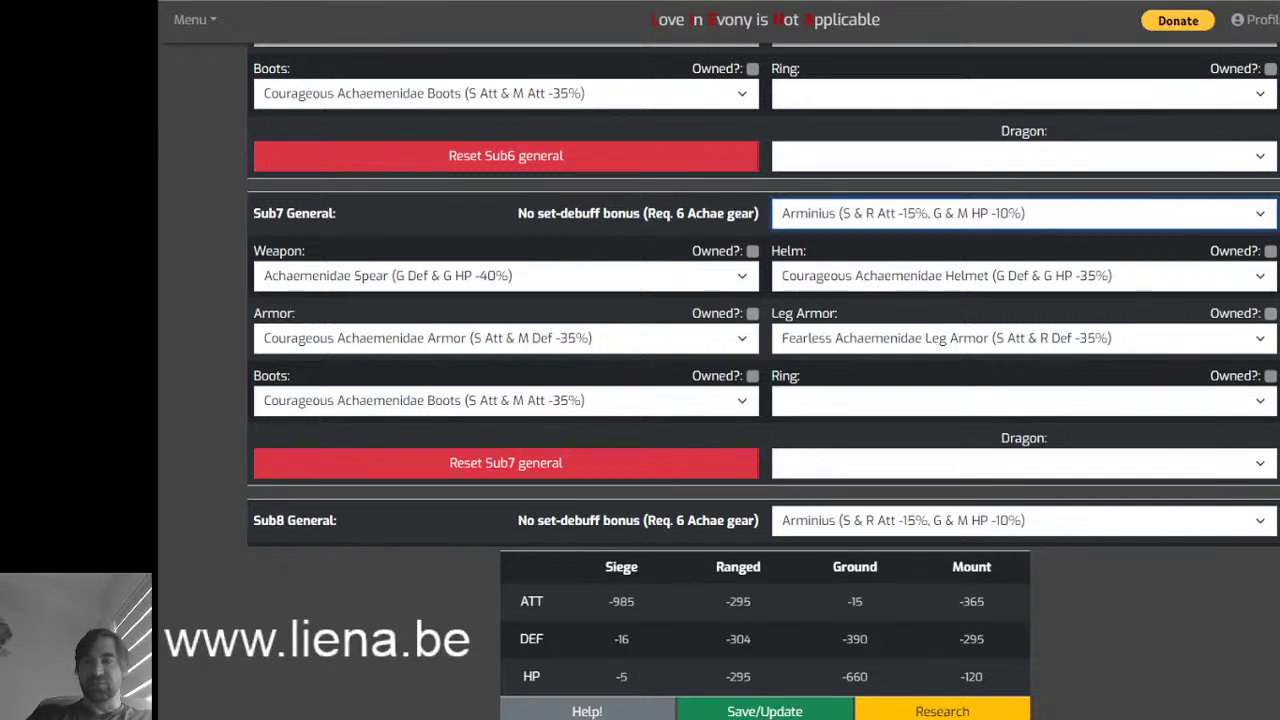
pyautogui.scroll(3, 763, 296)
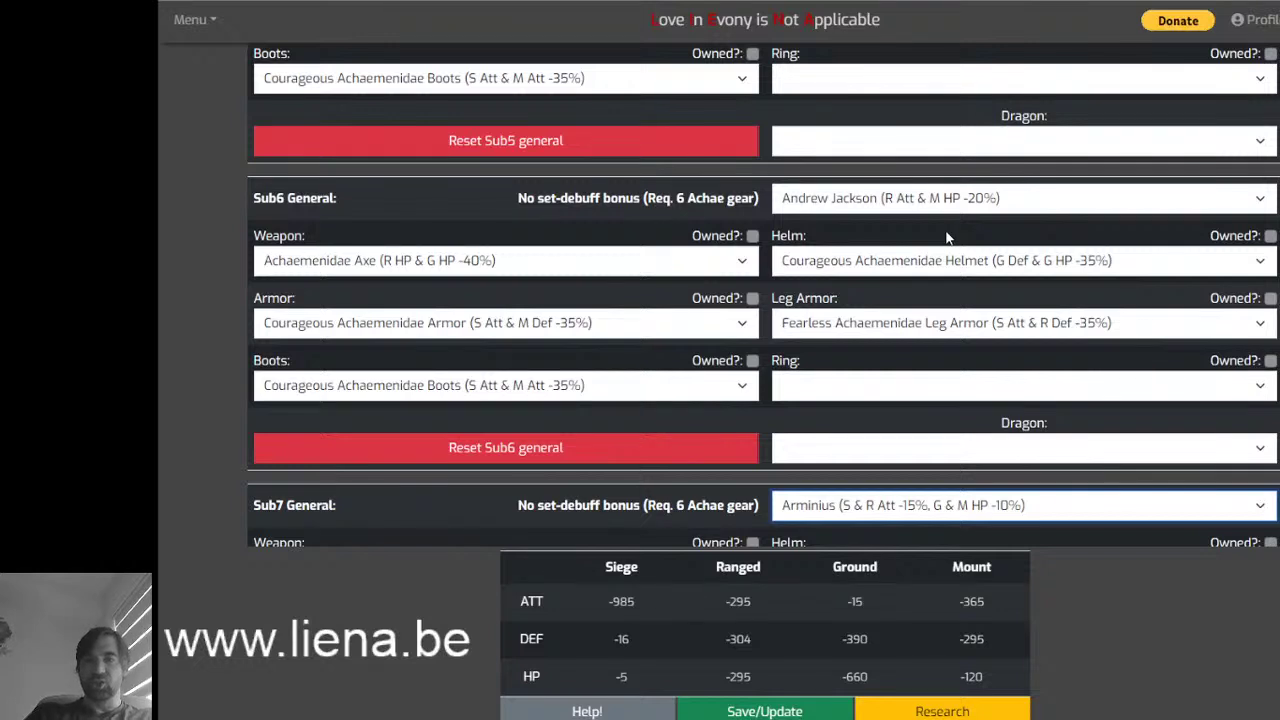
pyautogui.click(1022, 205)
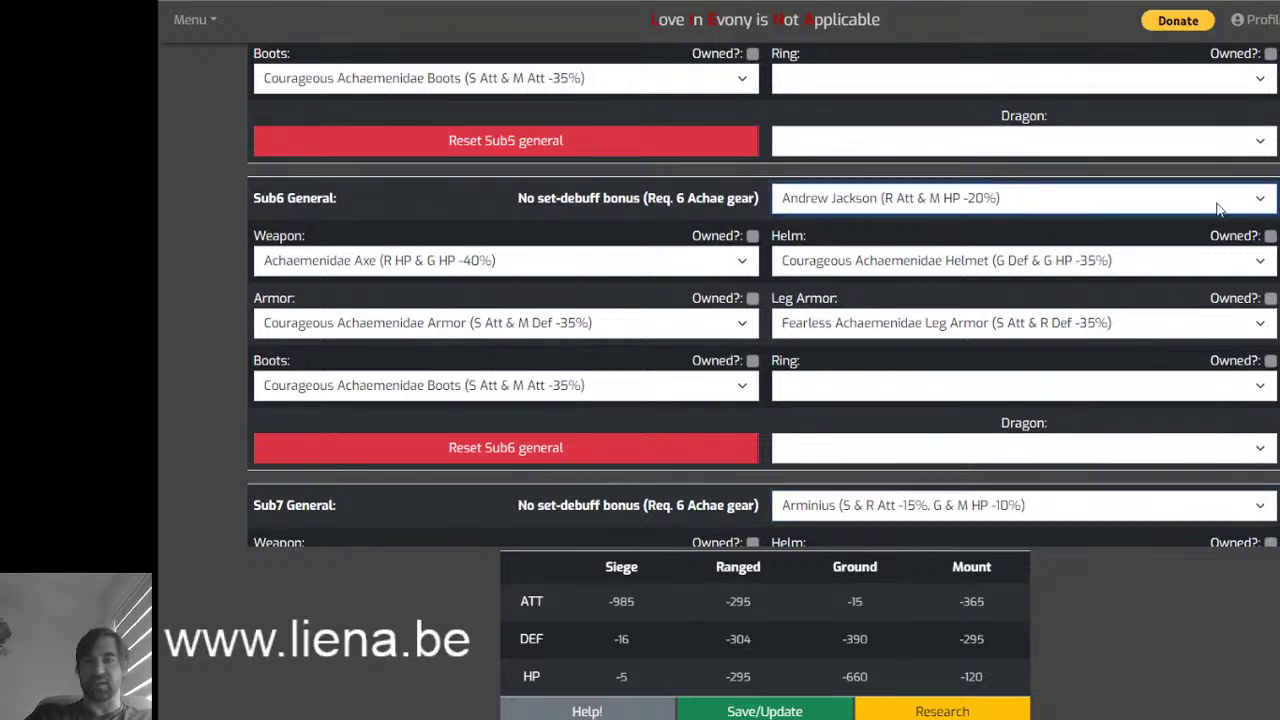
pyautogui.click(1278, 208)
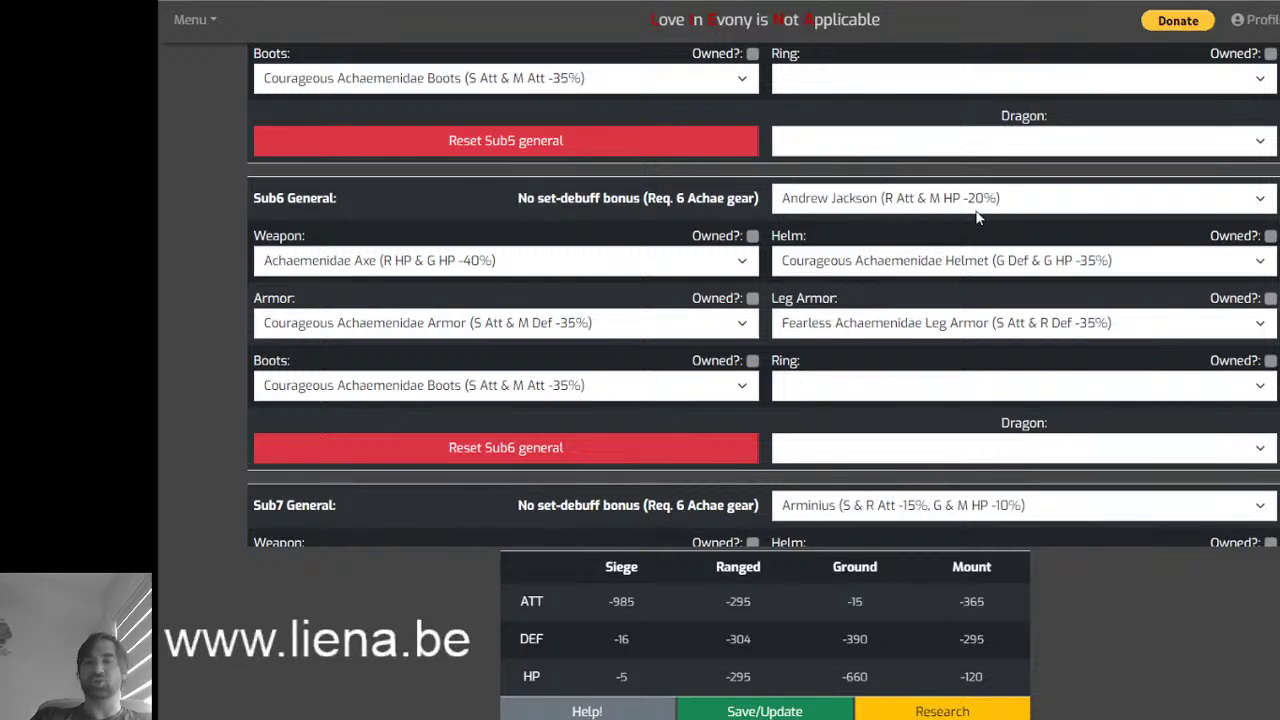
pyautogui.click(1071, 514)
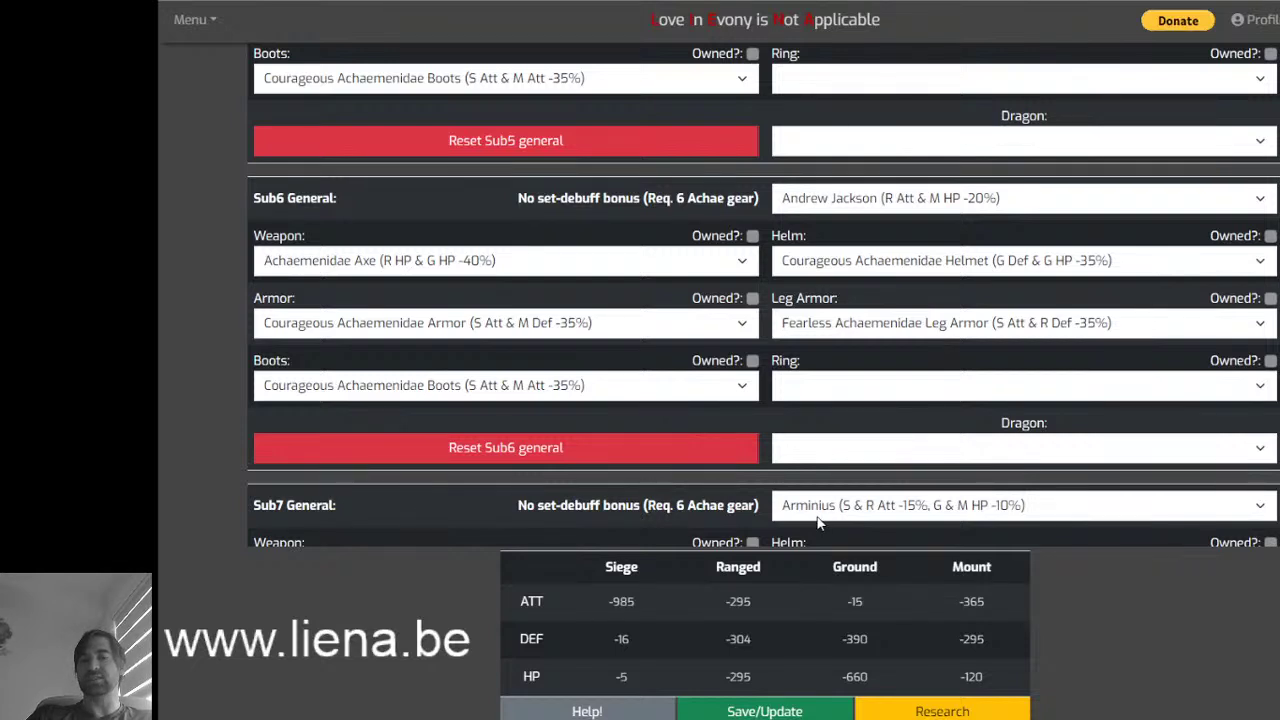
pyautogui.click(584, 608)
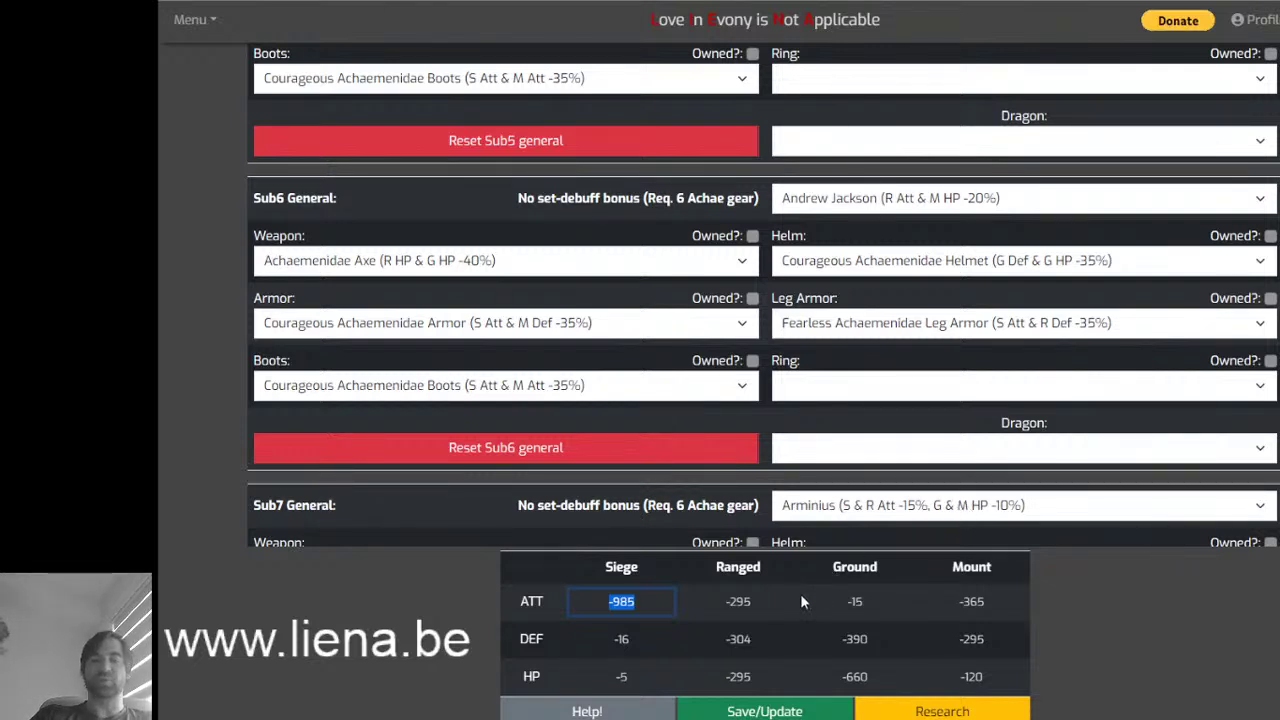
pyautogui.moveTo(841, 677); pyautogui.dragTo(876, 681)
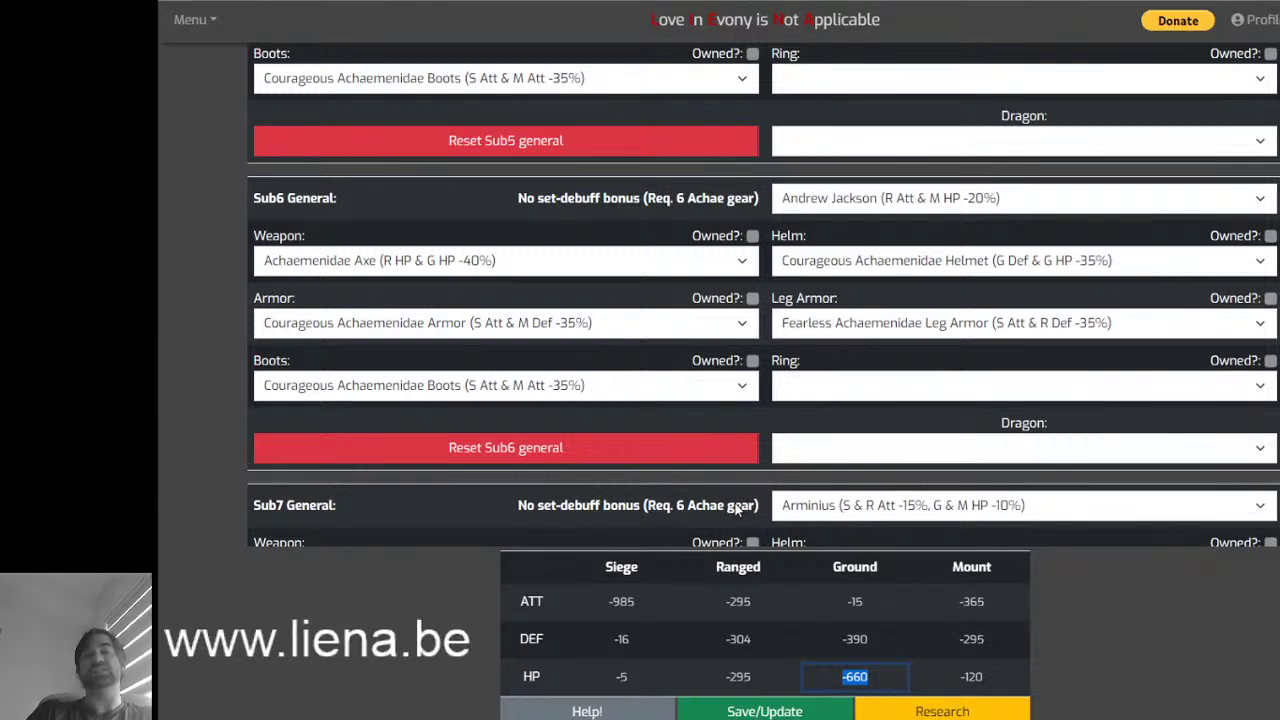
# - Set the Sub7 General to Andrew Jackson (R Att & M HP -20%) and update the debuff totals
pyautogui.click(833, 512)
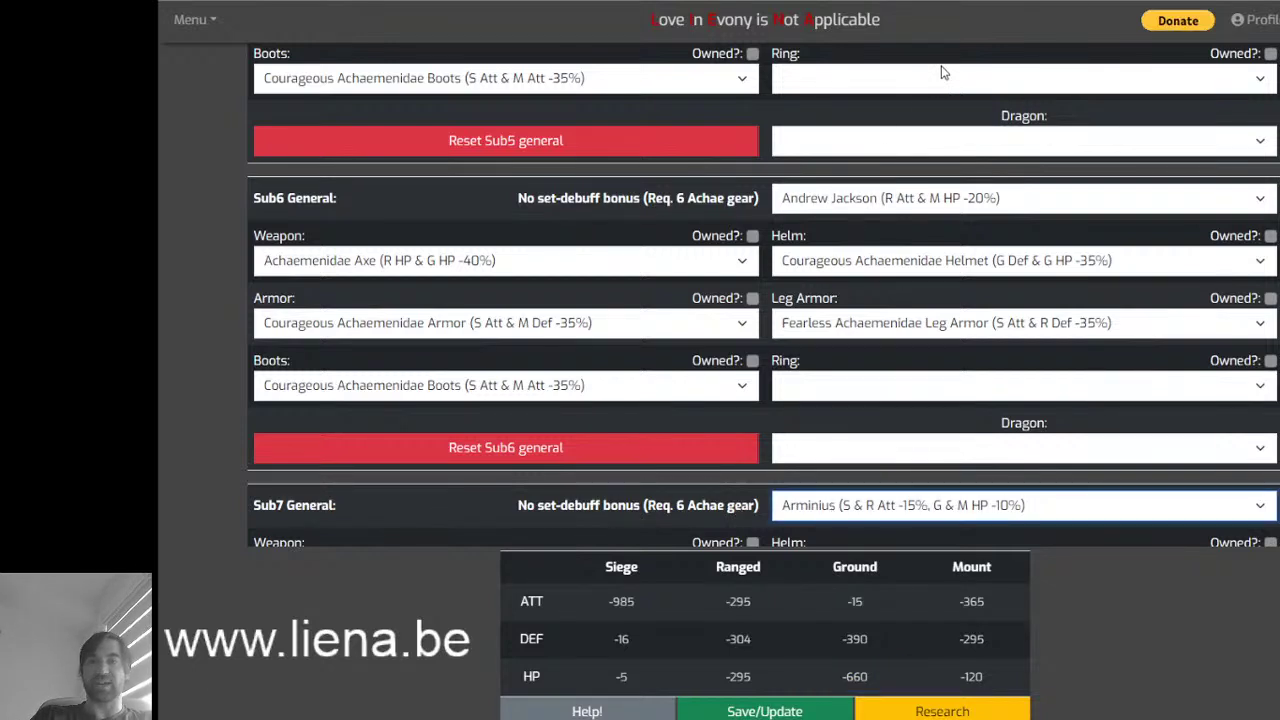
pyautogui.press('Up')
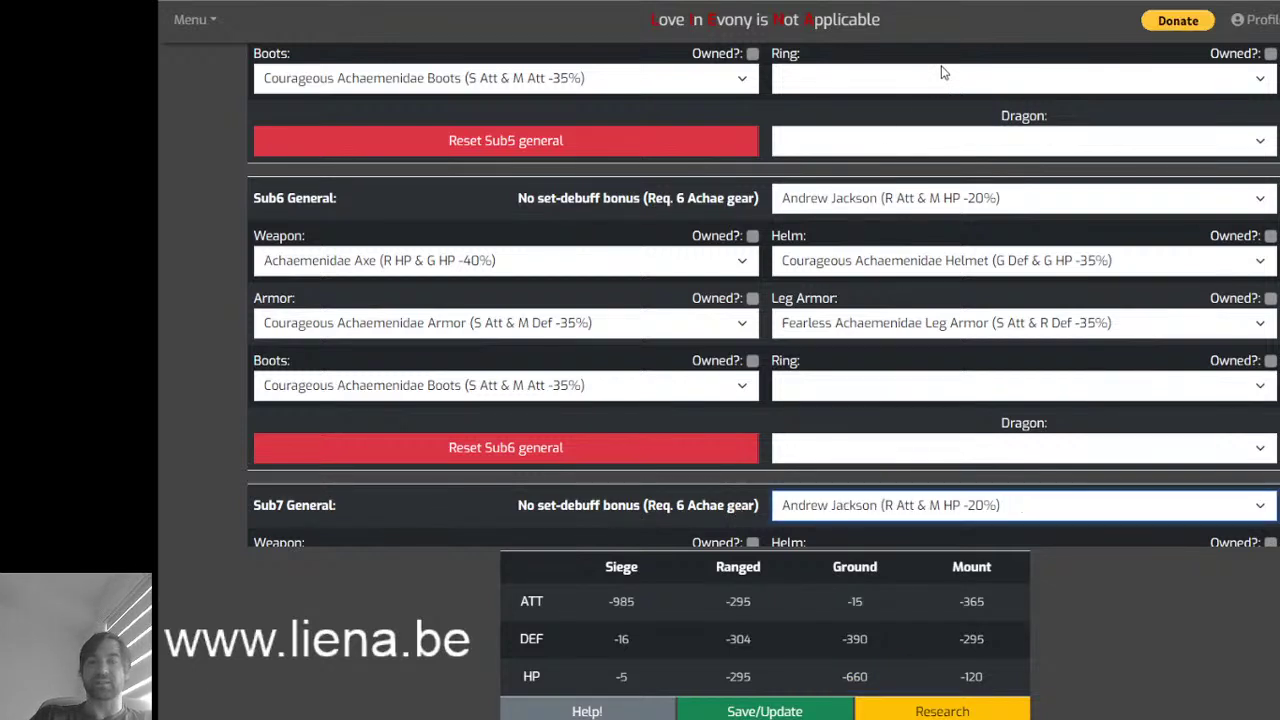
pyautogui.click(750, 714)
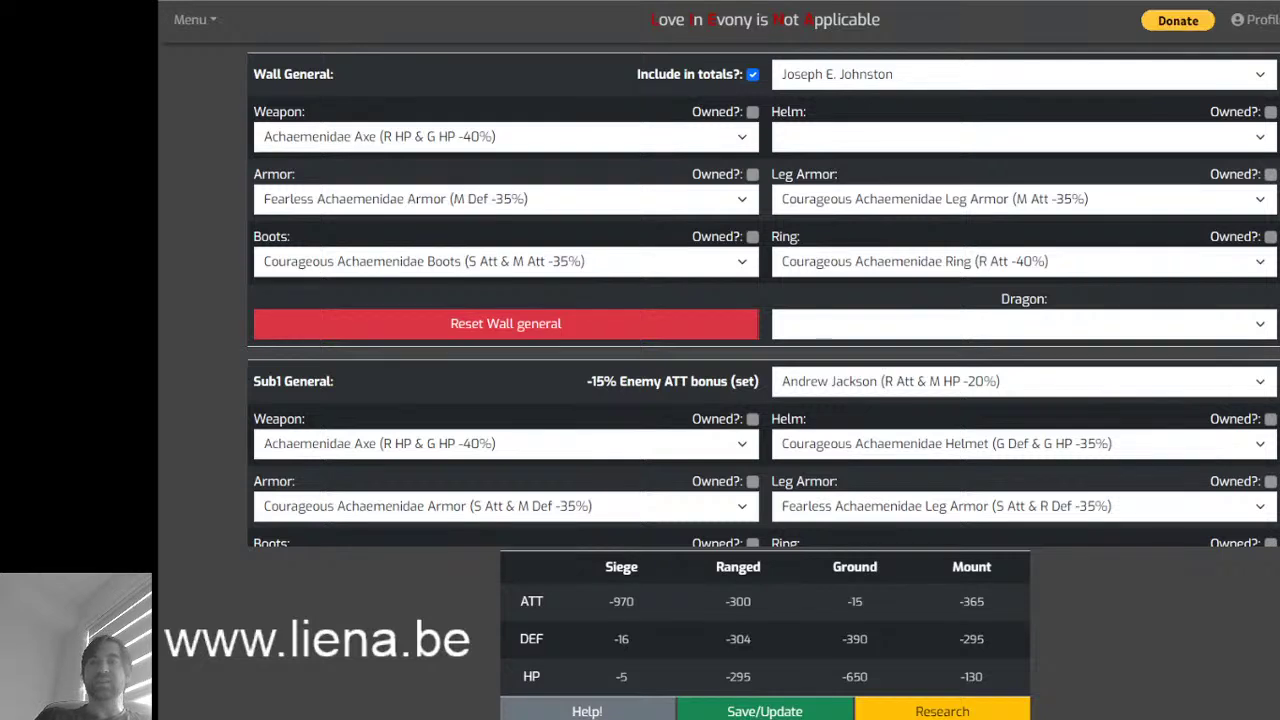
# - Open the research levels and set Adv Siege Machine Armor Damage (-DEF) to 25 (-70%)
pyautogui.scroll(-1, 763, 300)
pyautogui.scroll(1, 763, 300)
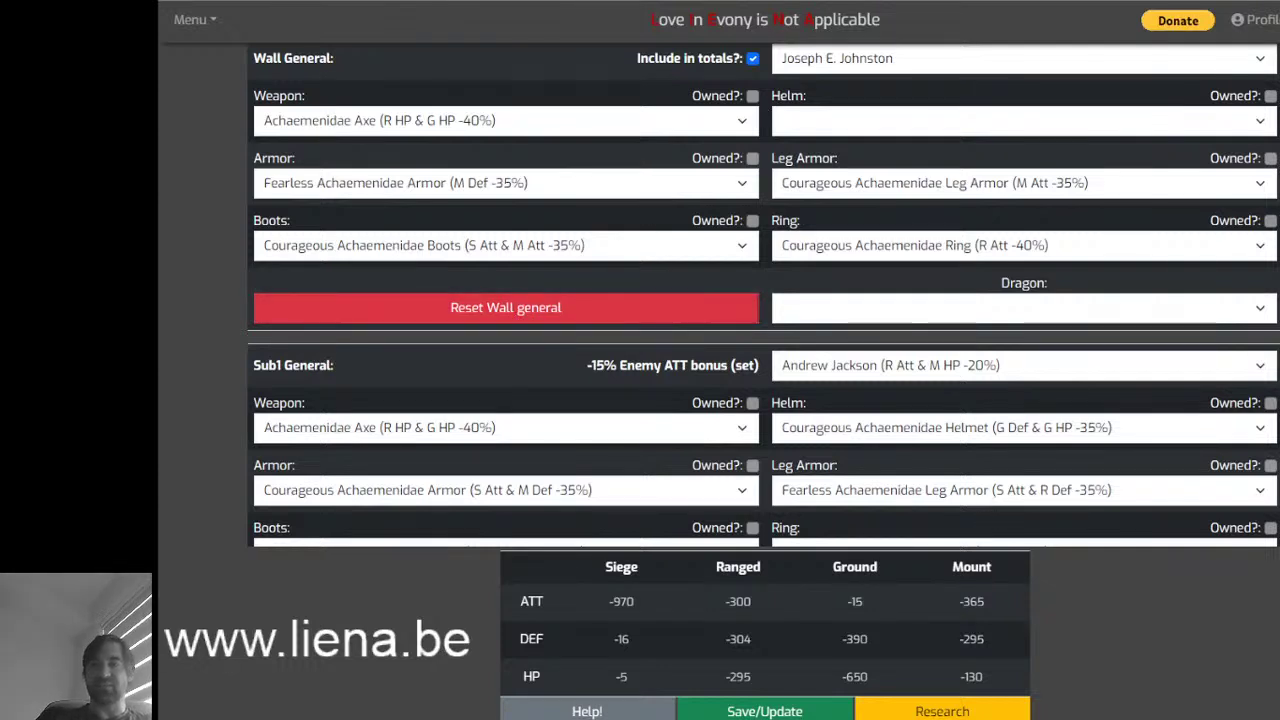
pyautogui.scroll(-1, 763, 300)
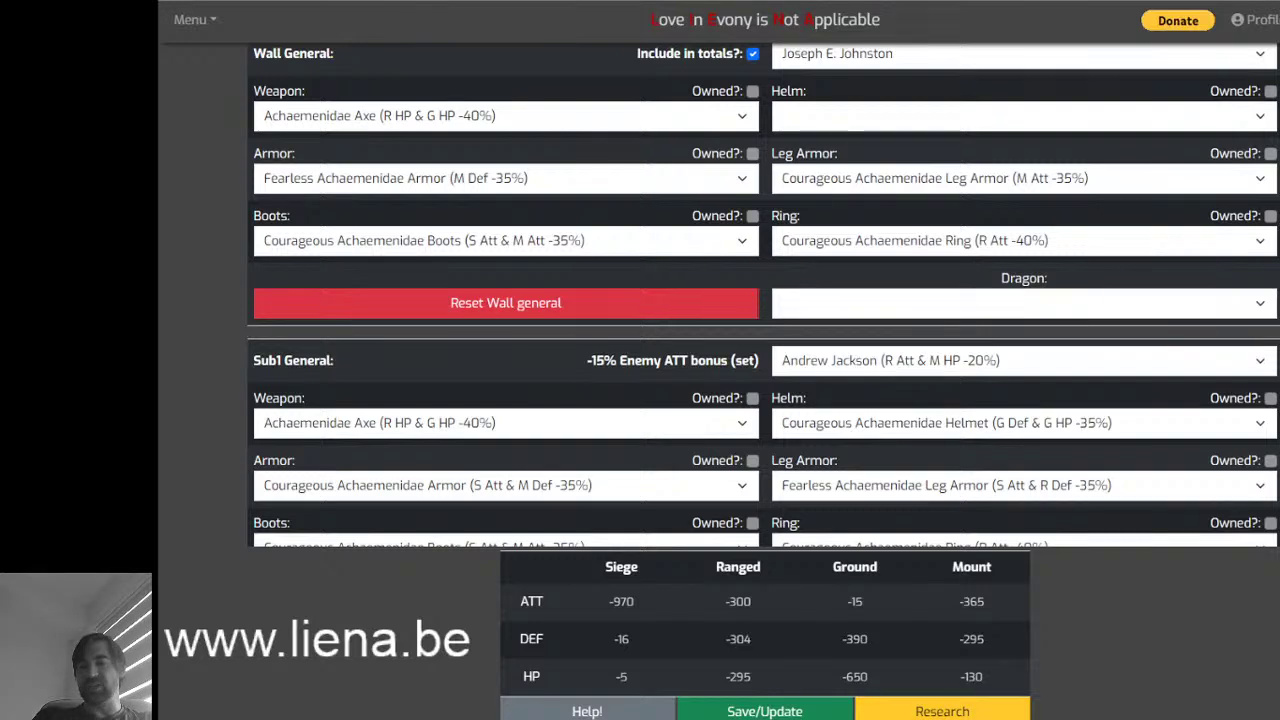
pyautogui.click(942, 711)
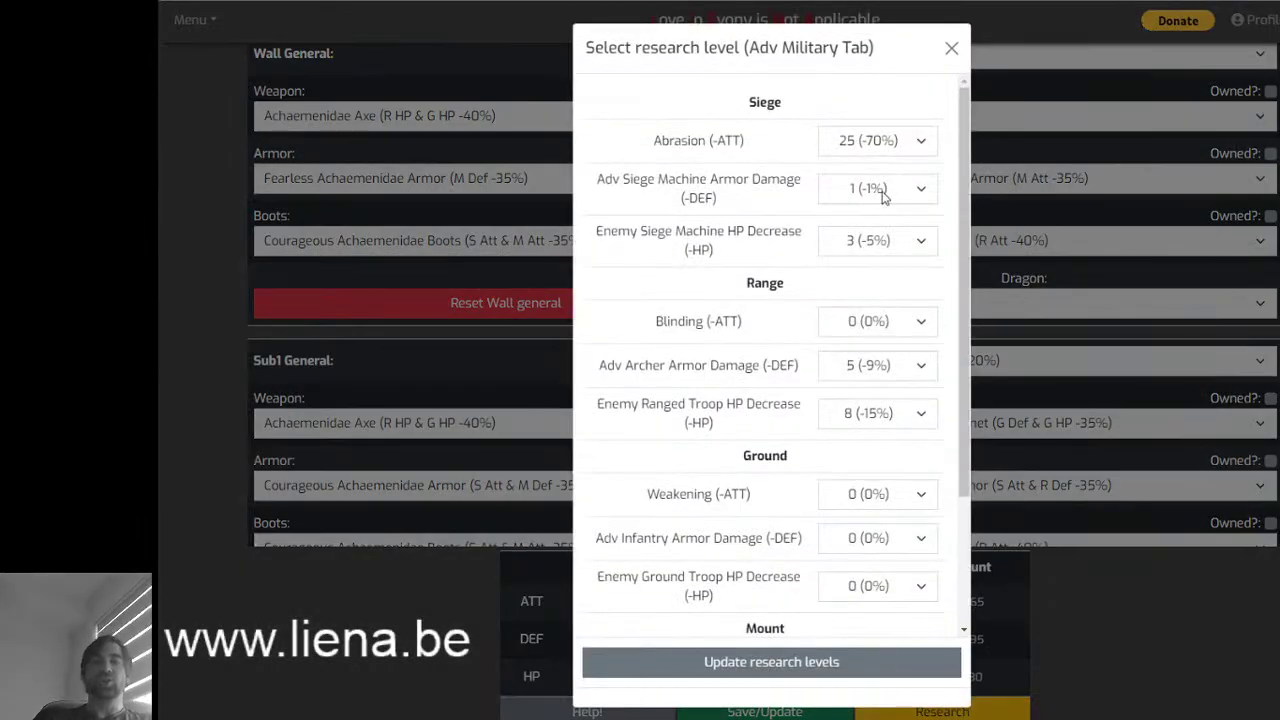
pyautogui.click(896, 191)
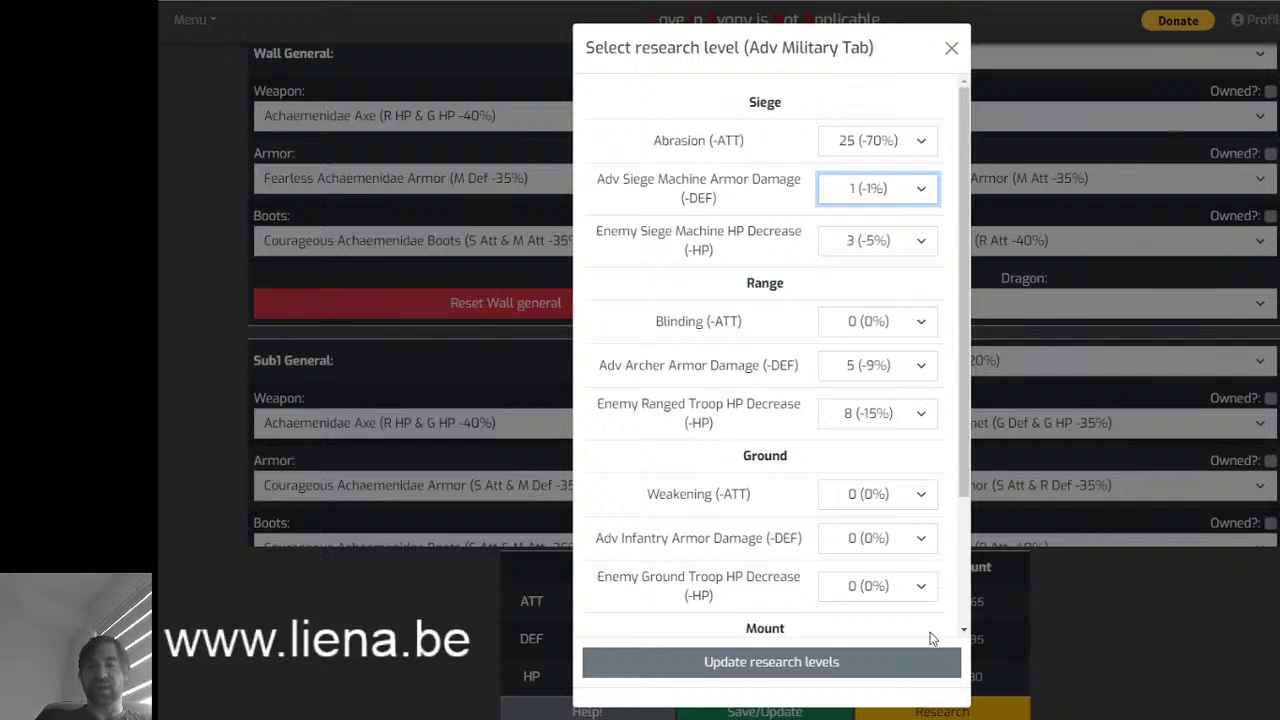
pyautogui.click(871, 707)
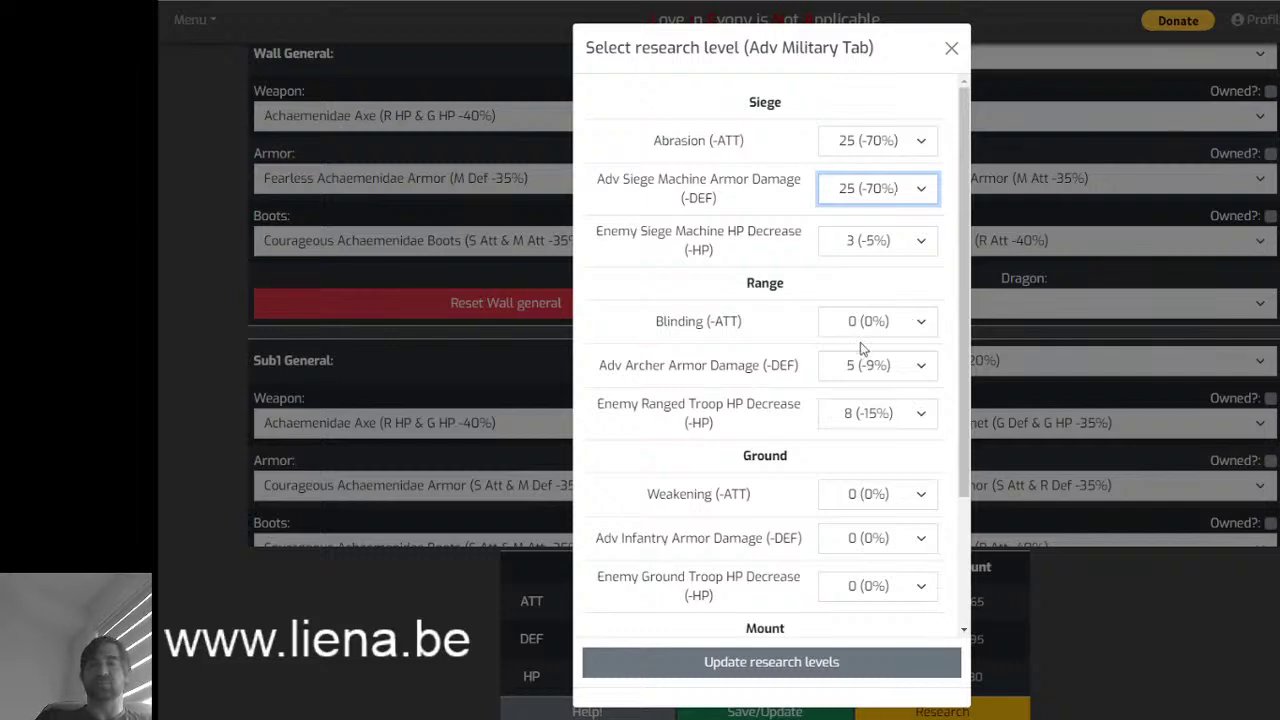
# - Set Enemy Siege Machine HP Decrease and the Range levels Blinding, Adv Archer Armor Damage and Enemy Ranged Troop HP Decrease to 25 (-70%)
pyautogui.click(898, 252)
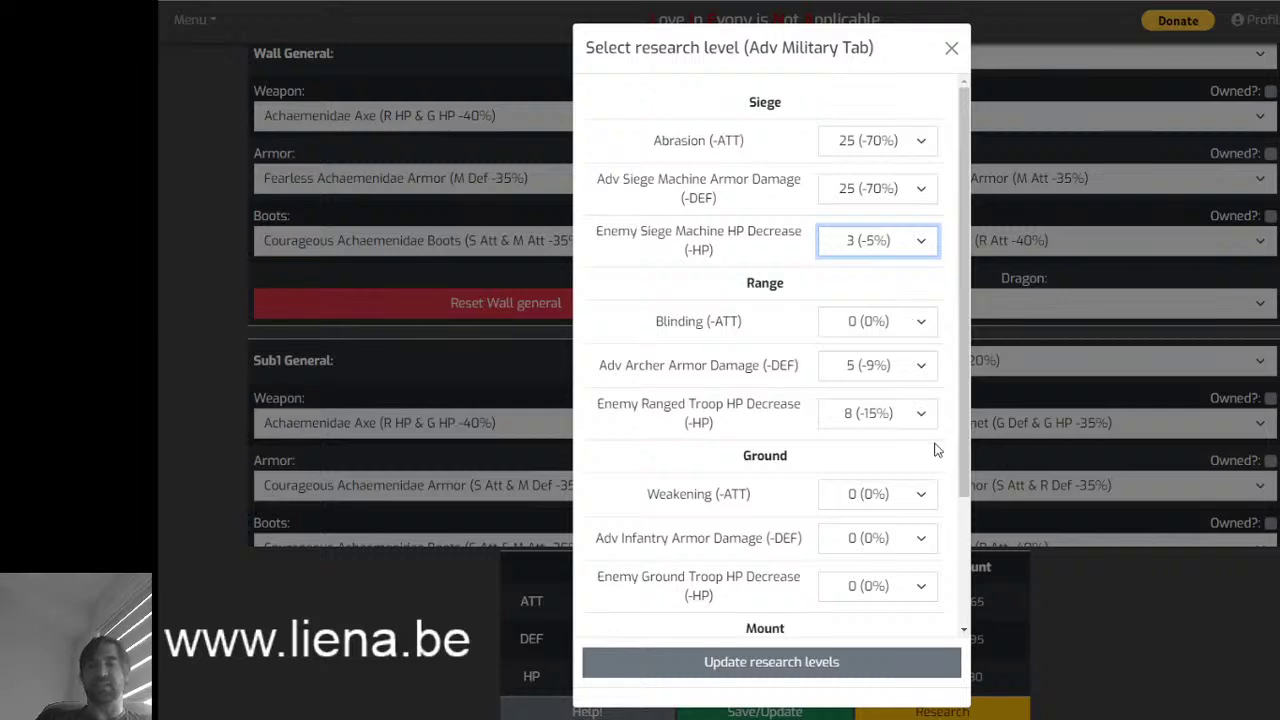
pyautogui.click(880, 706)
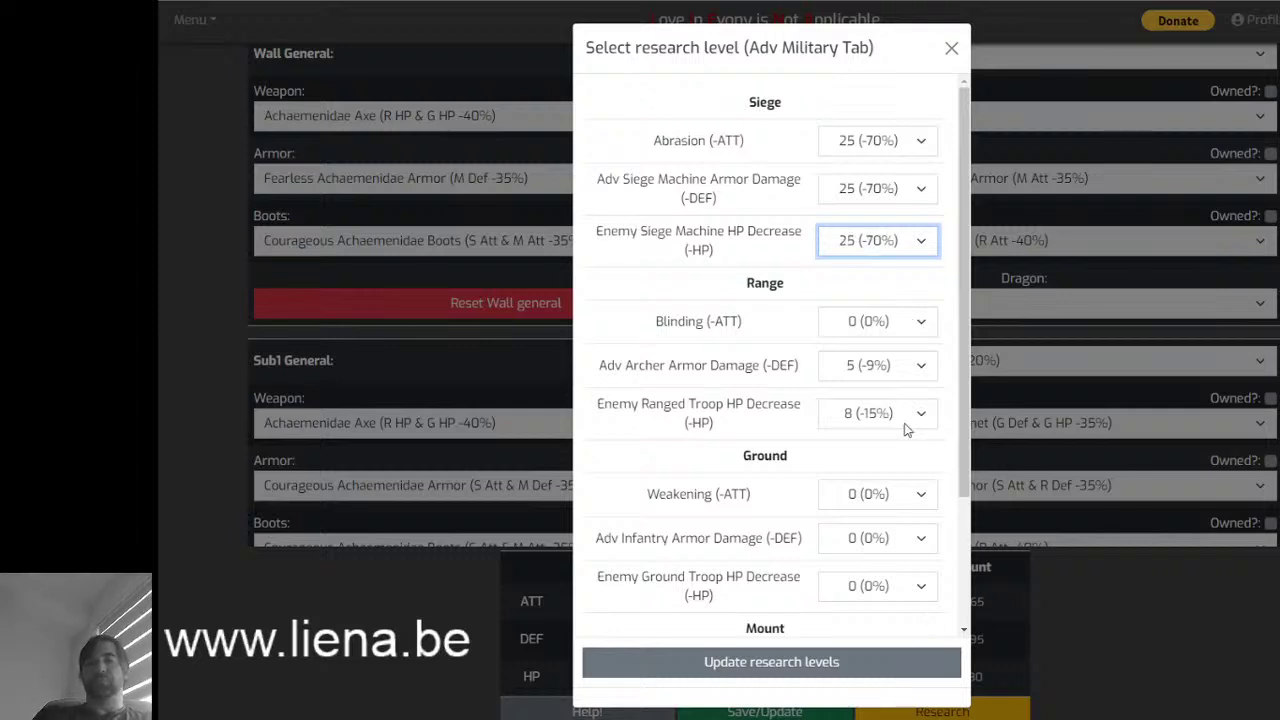
pyautogui.click(883, 328)
pyautogui.write('25')
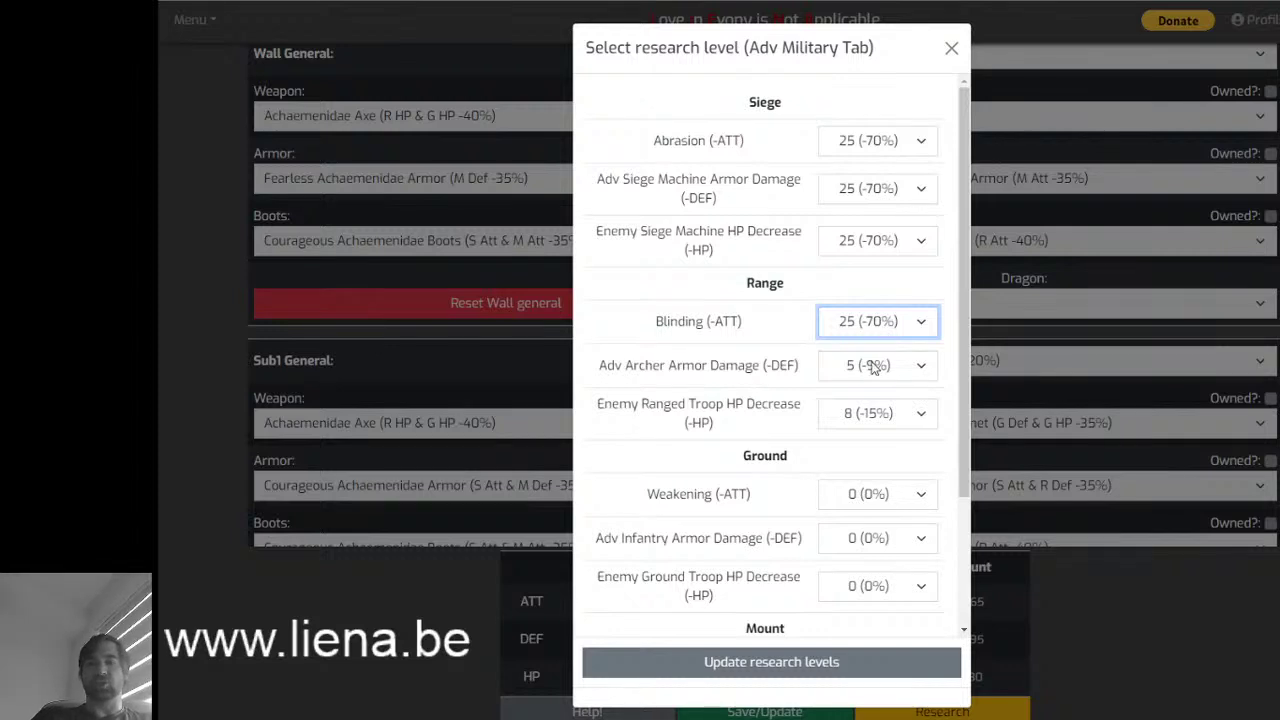
pyautogui.click(873, 367)
pyautogui.write('14')
pyautogui.write('25')
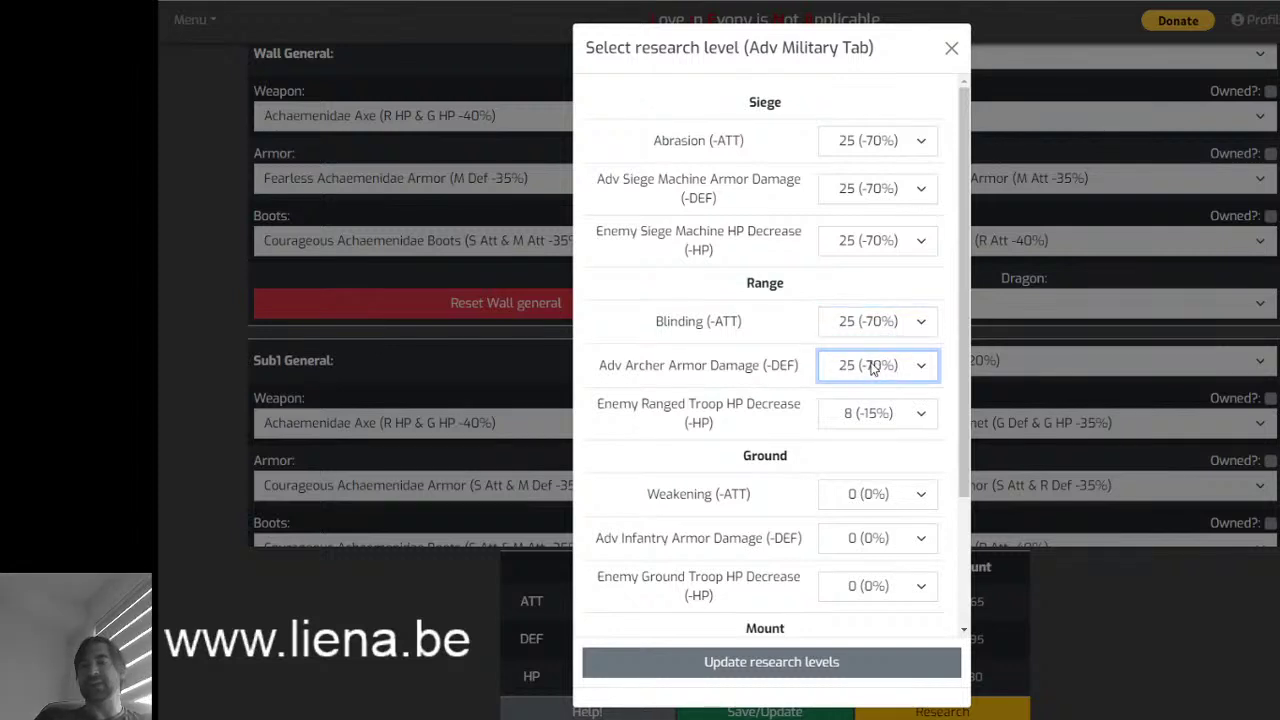
pyautogui.click(853, 424)
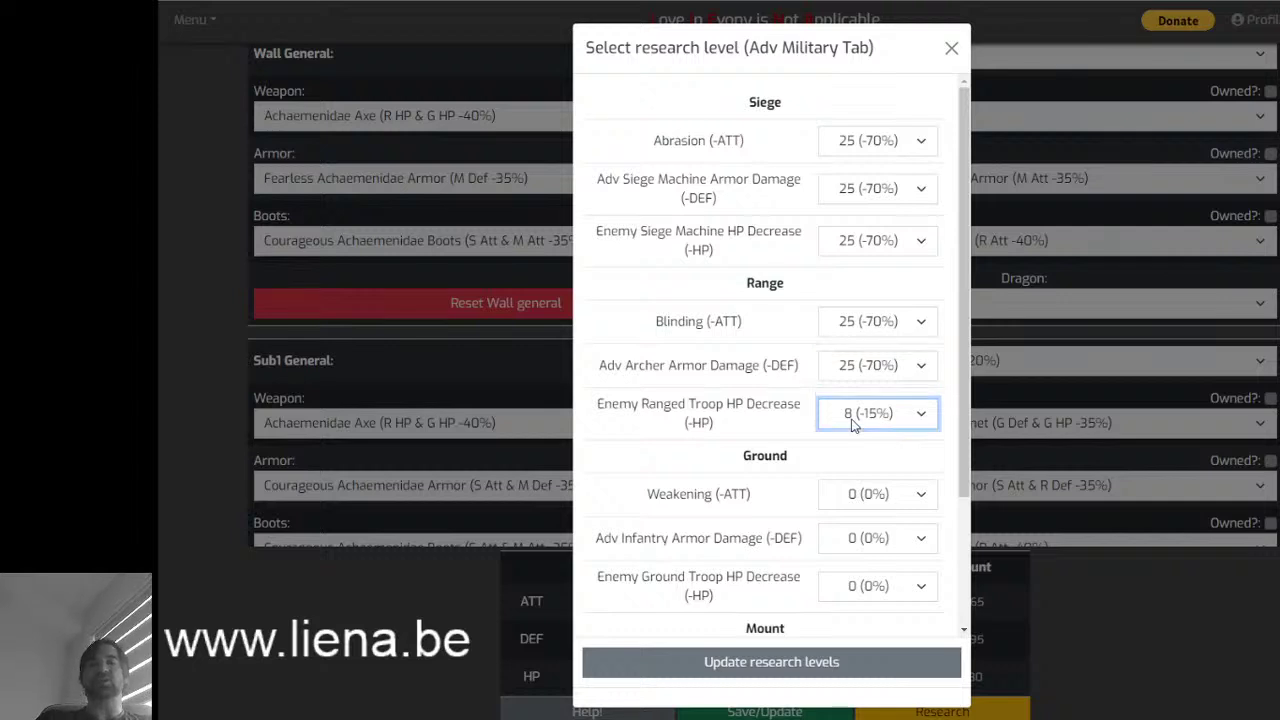
pyautogui.write('10')
pyautogui.write('25')
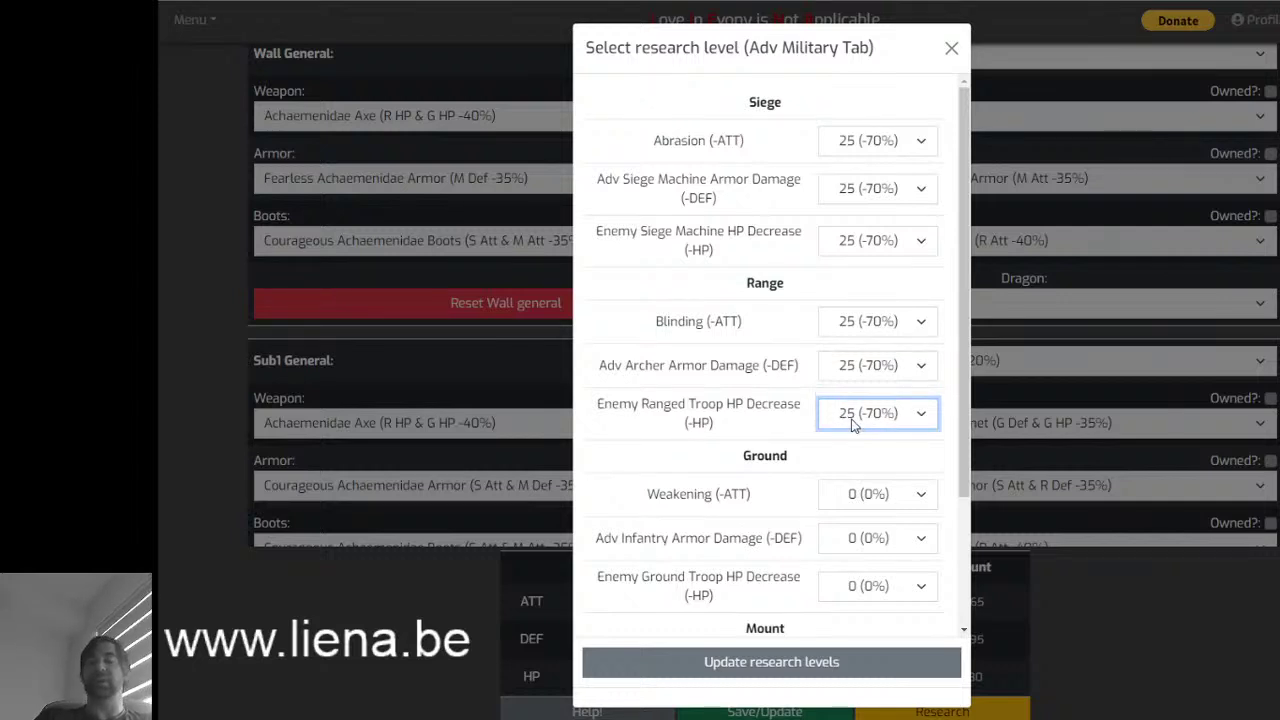
# - Set the Ground levels Weakening, Adv Infantry Armor Damage and Enemy Ground Troop HP Decrease to 25 (-70%)
pyautogui.click(840, 506)
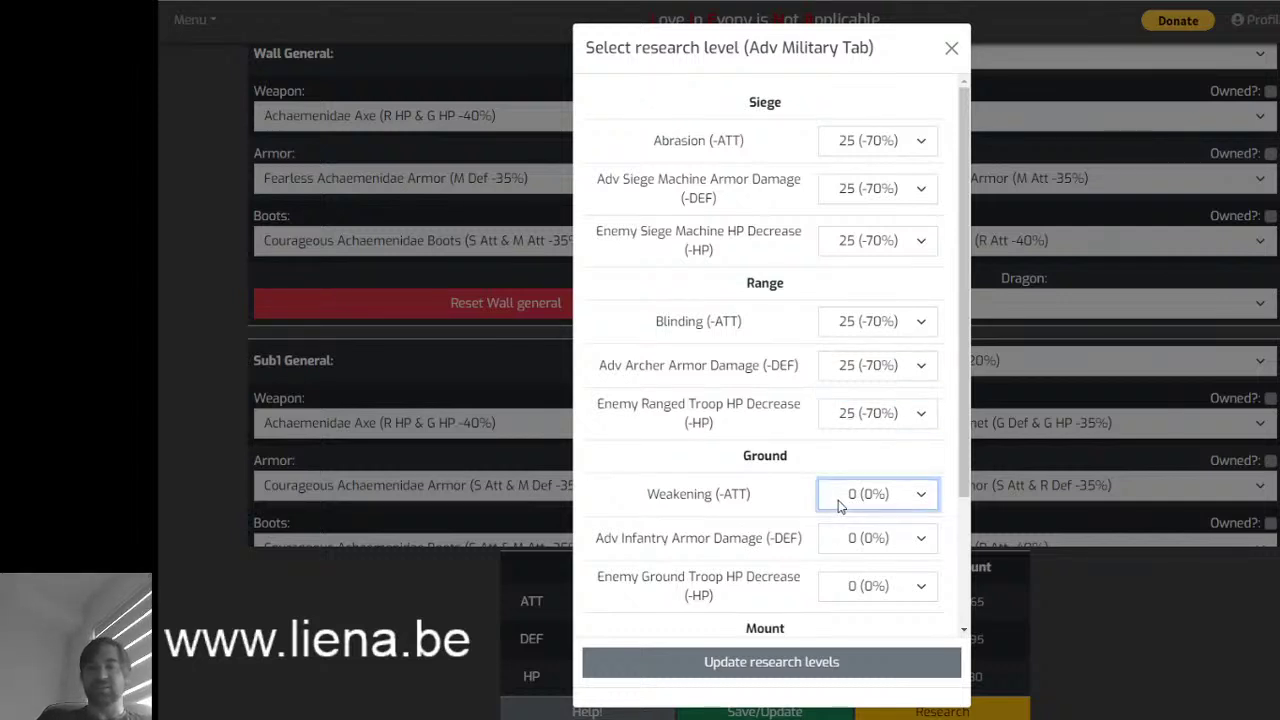
pyautogui.write('1025')
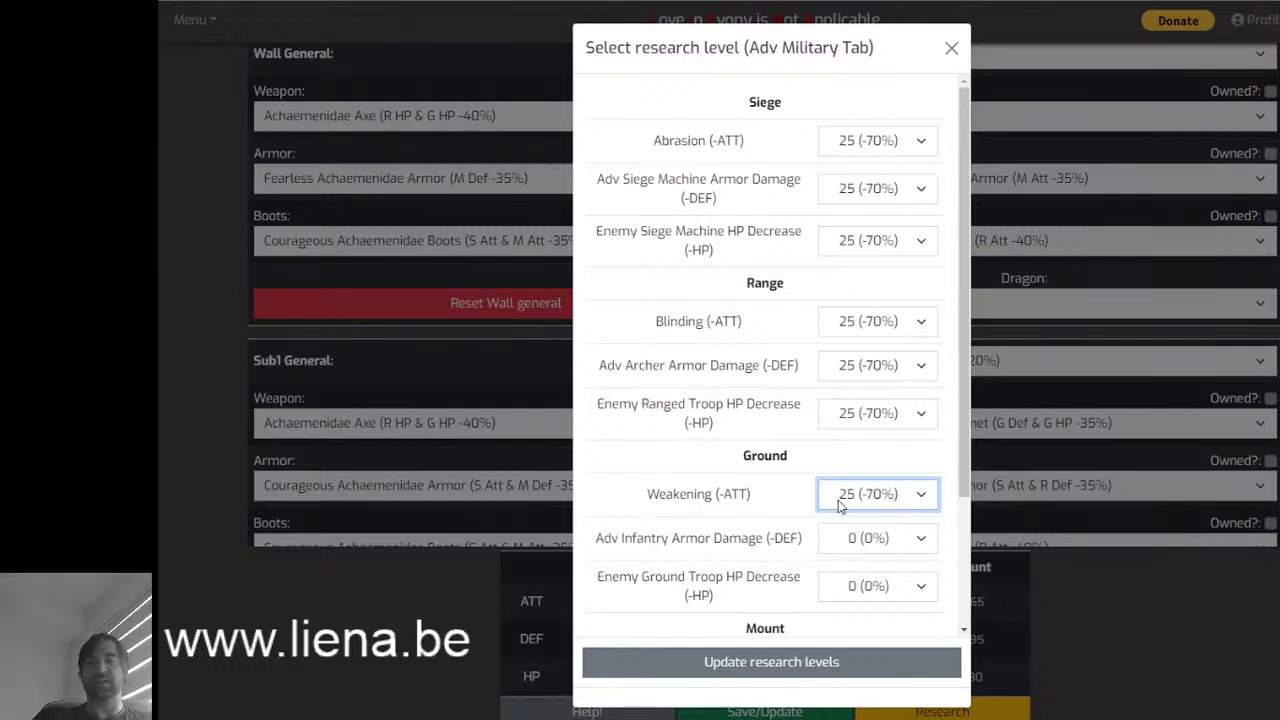
pyautogui.click(843, 557)
pyautogui.write('16')
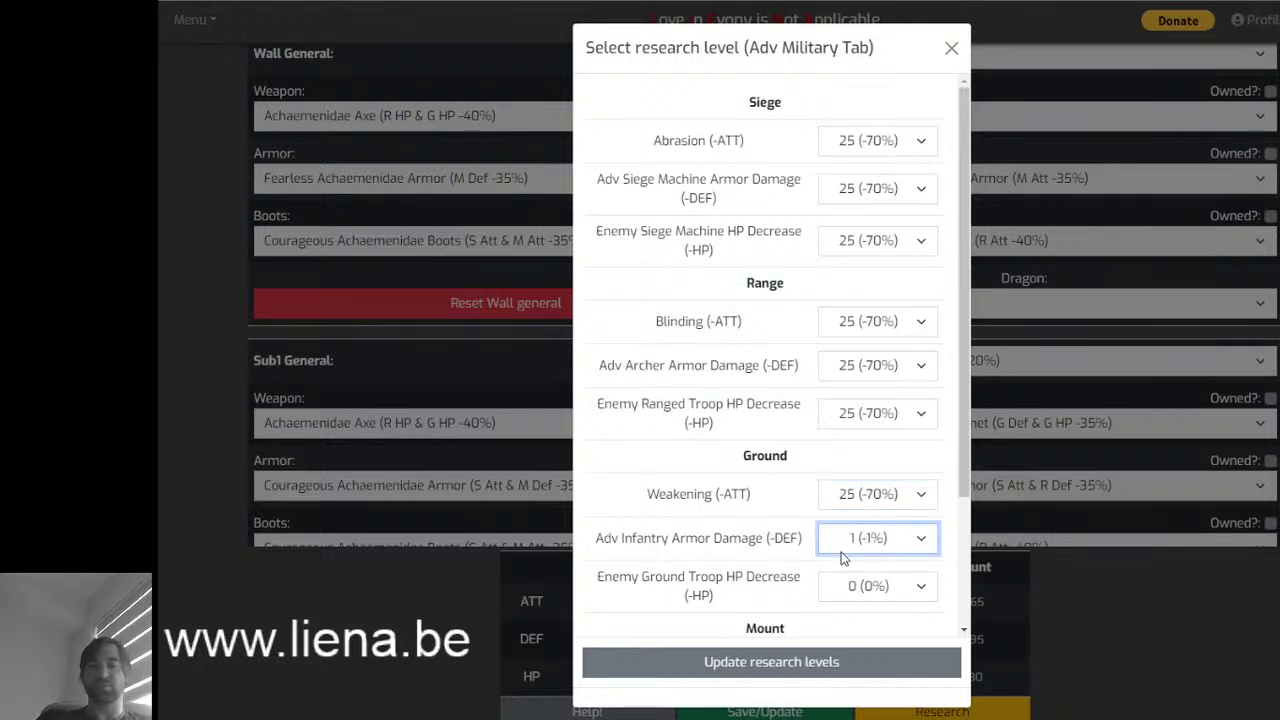
pyautogui.write('25')
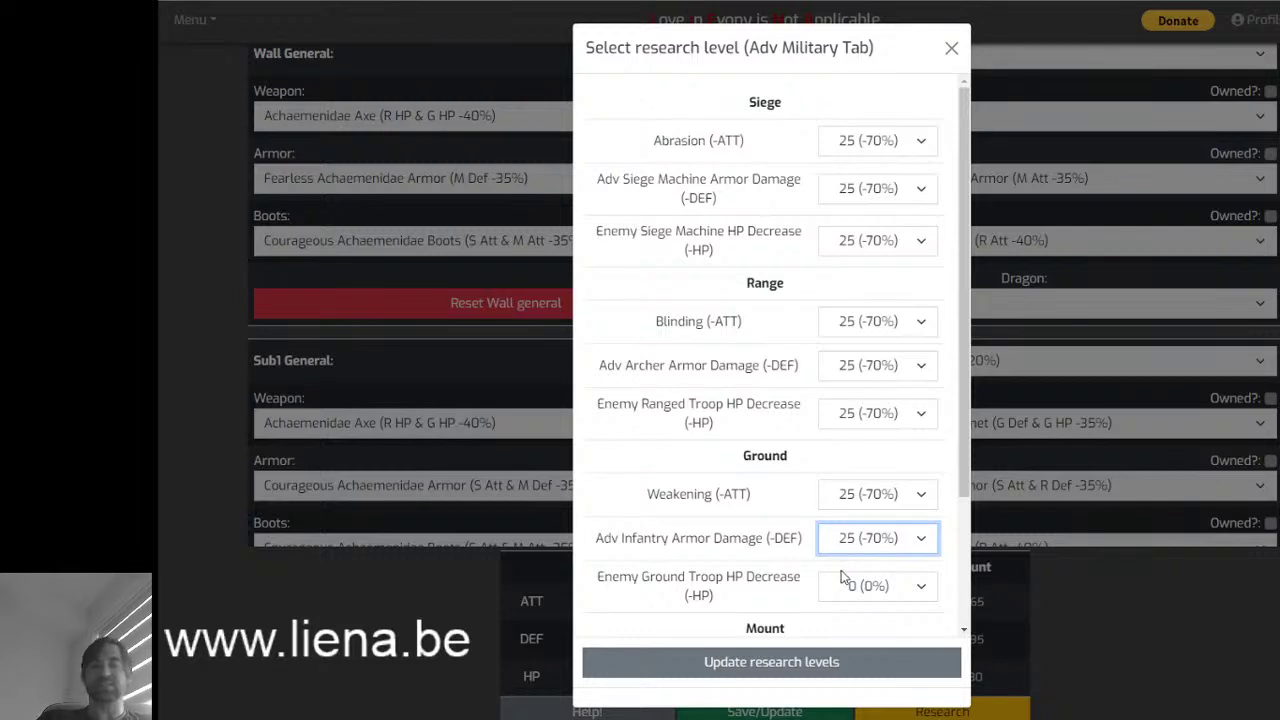
pyautogui.click(843, 586)
pyautogui.write('25')
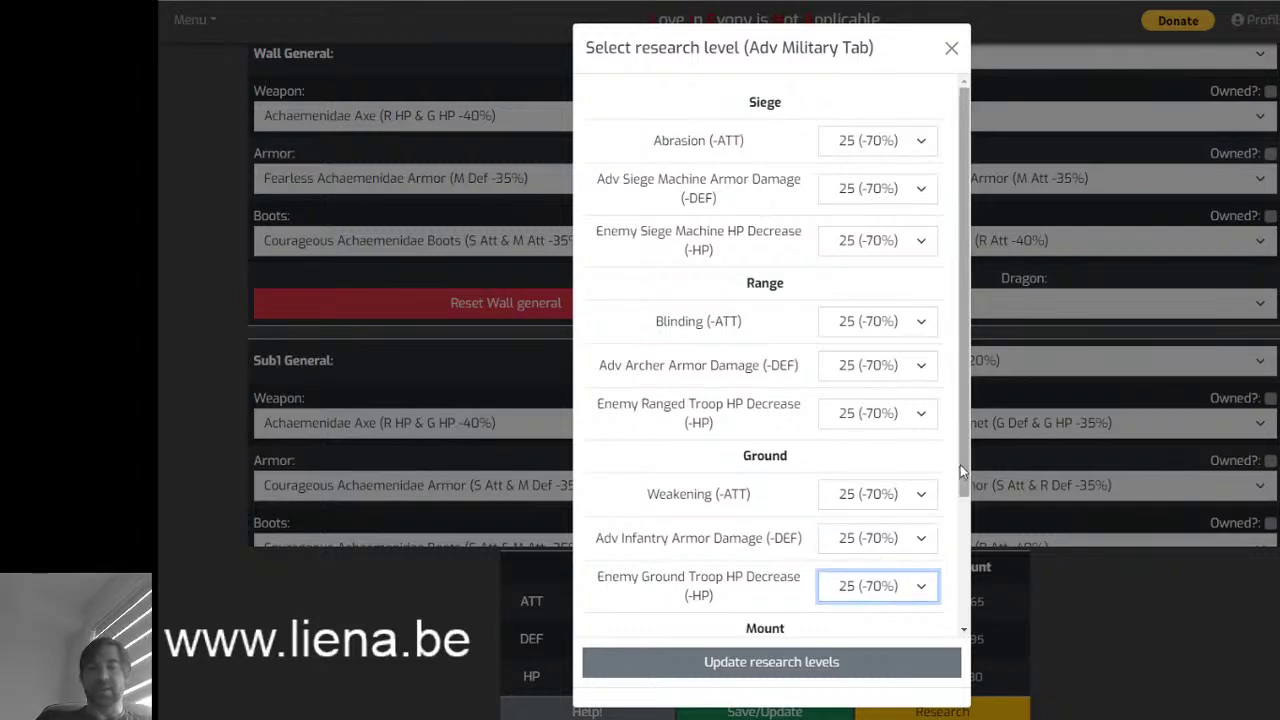
# - Set the Mount research level Slowness (-ATT) to 25 (-70%)
pyautogui.moveTo(966, 464); pyautogui.dragTo(966, 590)
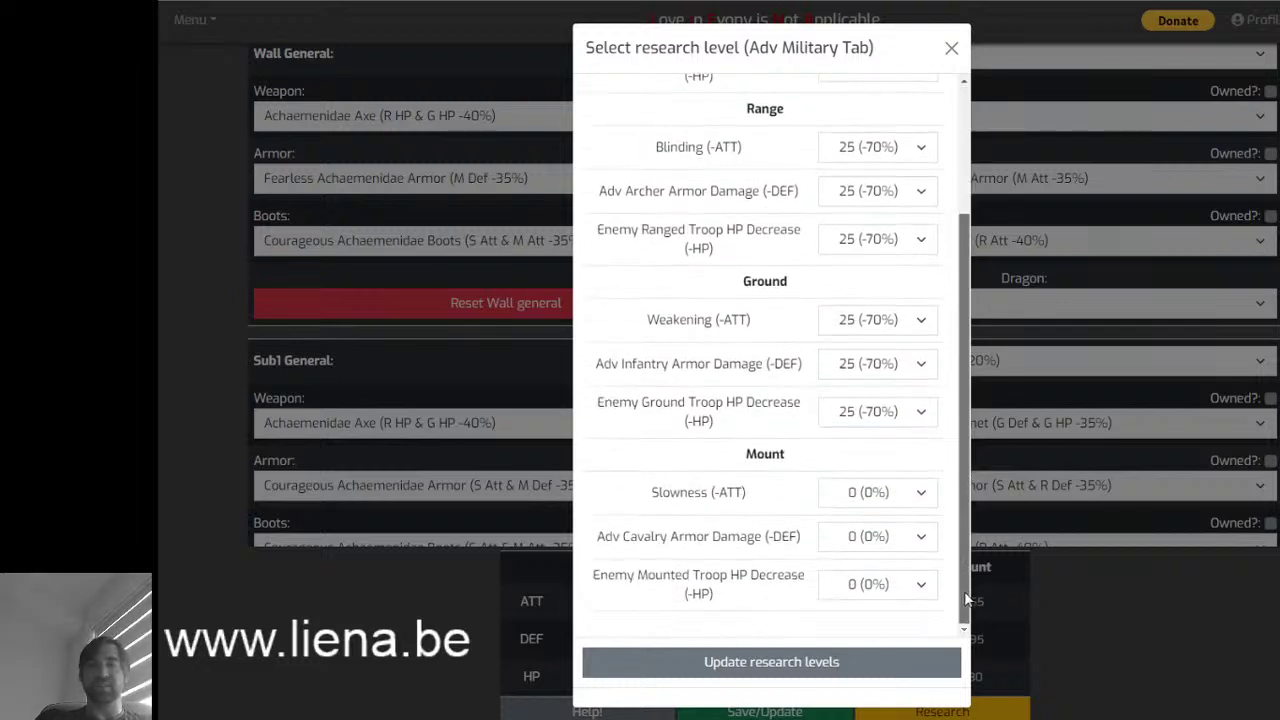
pyautogui.click(876, 496)
pyautogui.press('Down')
pyautogui.press('Down')
pyautogui.press('Down')
pyautogui.press('Down')
pyautogui.press('Down')
pyautogui.press('Down')
pyautogui.press('Down')
pyautogui.press('Down')
pyautogui.press('Down')
pyautogui.press('Down')
pyautogui.press('Down')
pyautogui.press('Down')
pyautogui.press('Down')
pyautogui.press('Down')
pyautogui.press('Down')
pyautogui.press('Down')
pyautogui.press('Down')
pyautogui.press('Down')
pyautogui.press('Down')
pyautogui.press('Down')
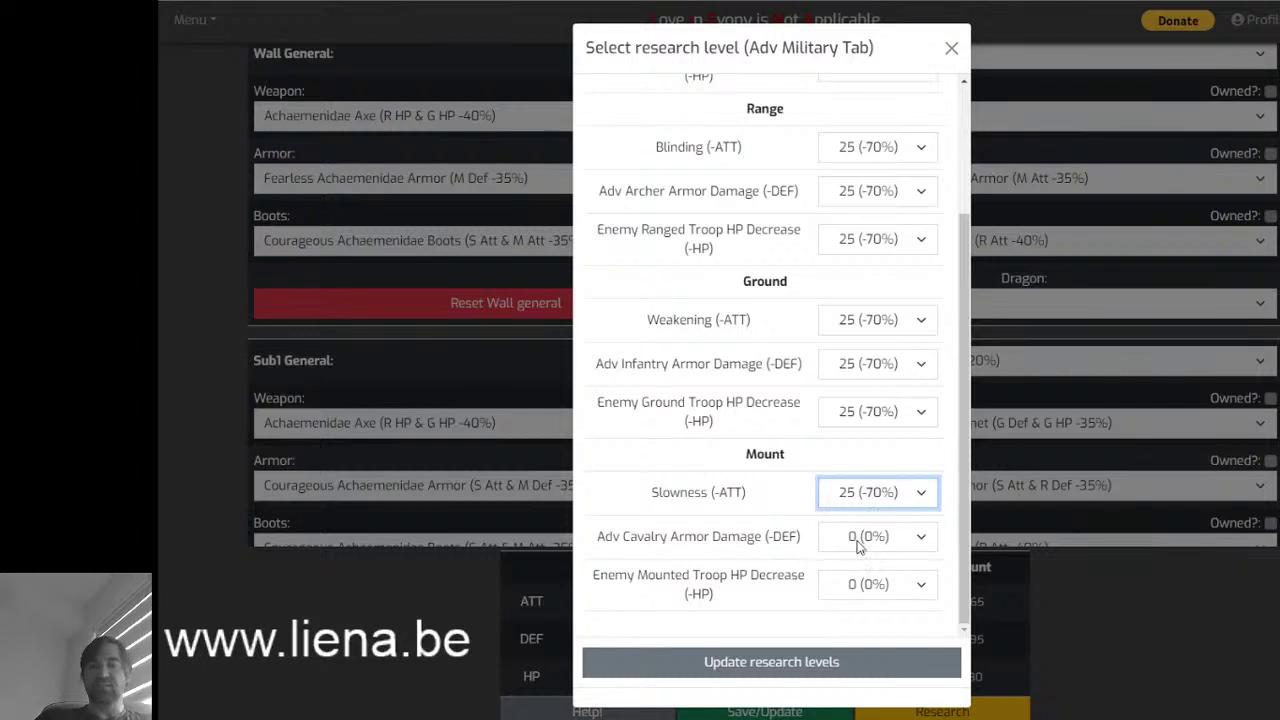
# - Set the Mount research level Adv Cavalry Armor Damage (-DEF) to 25 (-70%)
pyautogui.click(857, 546)
pyautogui.press('Down')
pyautogui.press('Down')
pyautogui.press('Down')
pyautogui.press('Down')
pyautogui.press('Down')
pyautogui.press('Down')
pyautogui.press('Down')
pyautogui.press('Down')
pyautogui.press('Down')
pyautogui.press('Down')
pyautogui.press('Down')
pyautogui.press('Down')
pyautogui.press('Down')
pyautogui.press('Down')
pyautogui.press('Down')
pyautogui.press('Down')
pyautogui.press('Down')
pyautogui.press('Down')
pyautogui.press('Down')
pyautogui.press('Down')
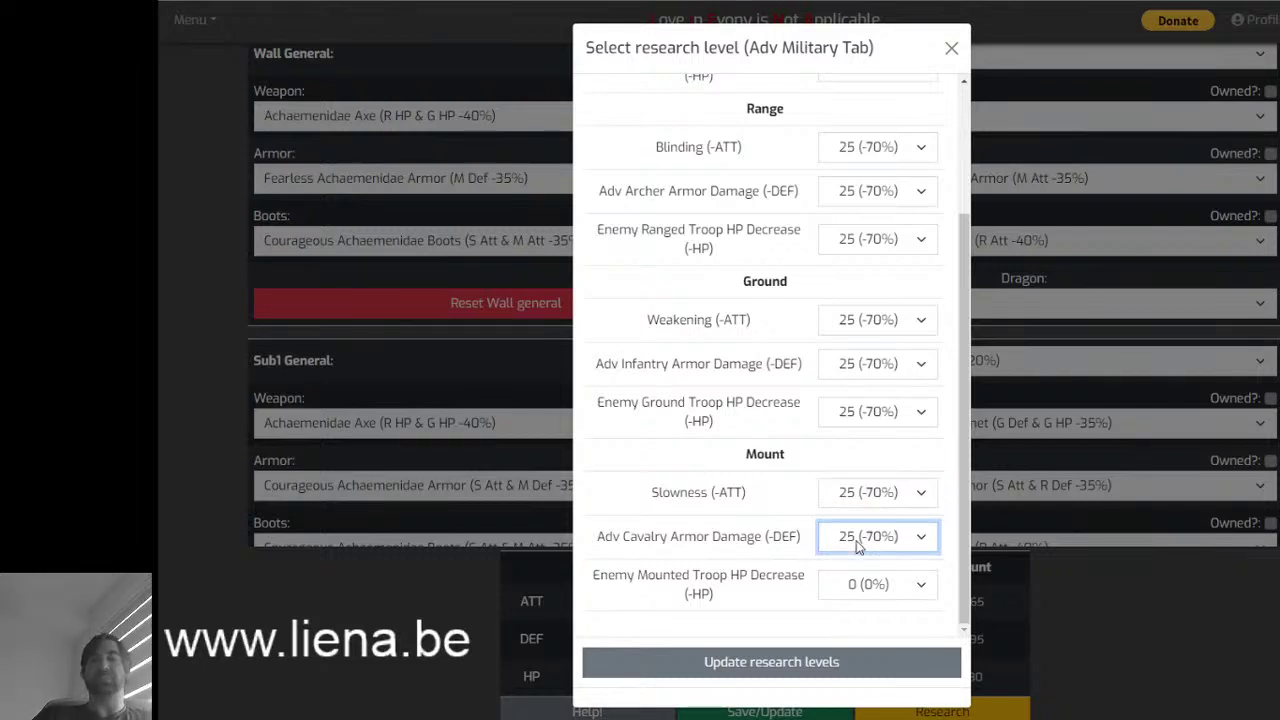
# - Set Enemy Mounted Troop HP Decrease (-HP) to 25 (-70%) and apply the research levels
pyautogui.click(845, 597)
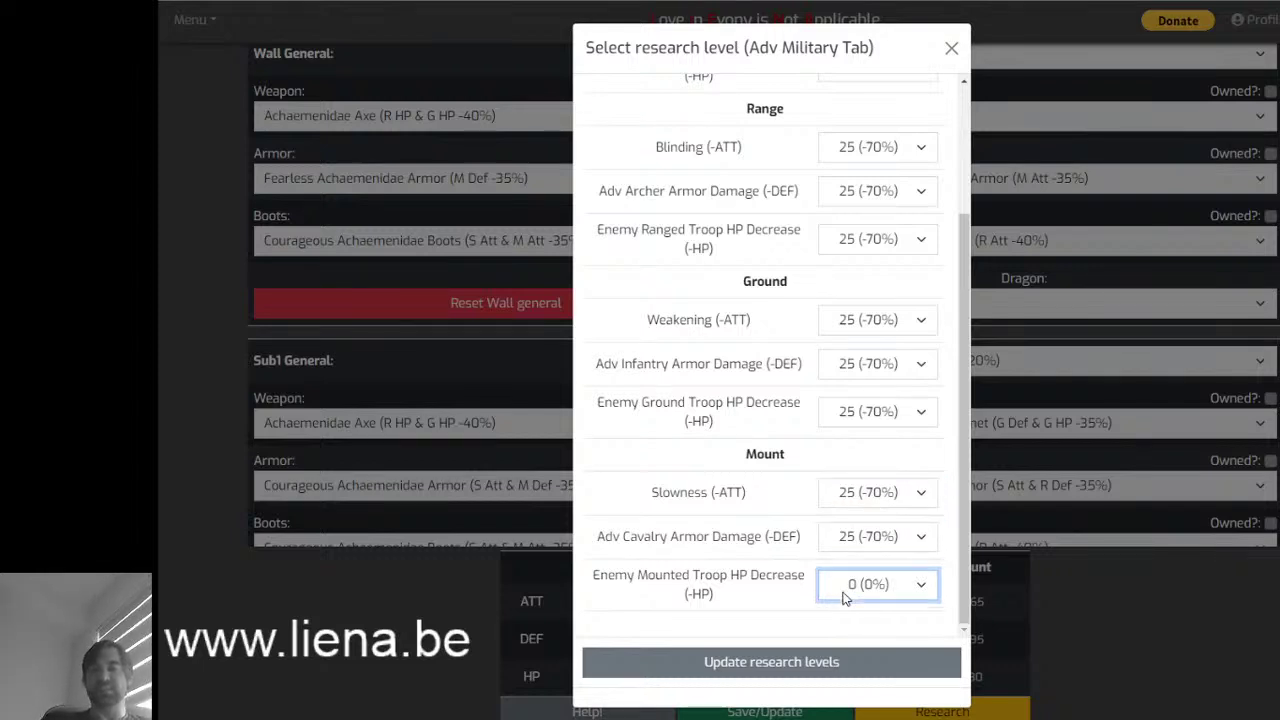
pyautogui.press('Down')
pyautogui.press('Down')
pyautogui.press('Down')
pyautogui.press('Down')
pyautogui.press('Down')
pyautogui.press('Down')
pyautogui.press('Down')
pyautogui.press('Down')
pyautogui.press('Down')
pyautogui.press('Down')
pyautogui.press('Down')
pyautogui.press('Down')
pyautogui.press('Down')
pyautogui.press('Down')
pyautogui.press('Down')
pyautogui.press('Down')
pyautogui.press('Down')
pyautogui.press('Down')
pyautogui.press('Down')
pyautogui.press('Down')
pyautogui.press('Down')
pyautogui.press('Down')
pyautogui.press('Down')
pyautogui.press('Down')
pyautogui.press('Down')
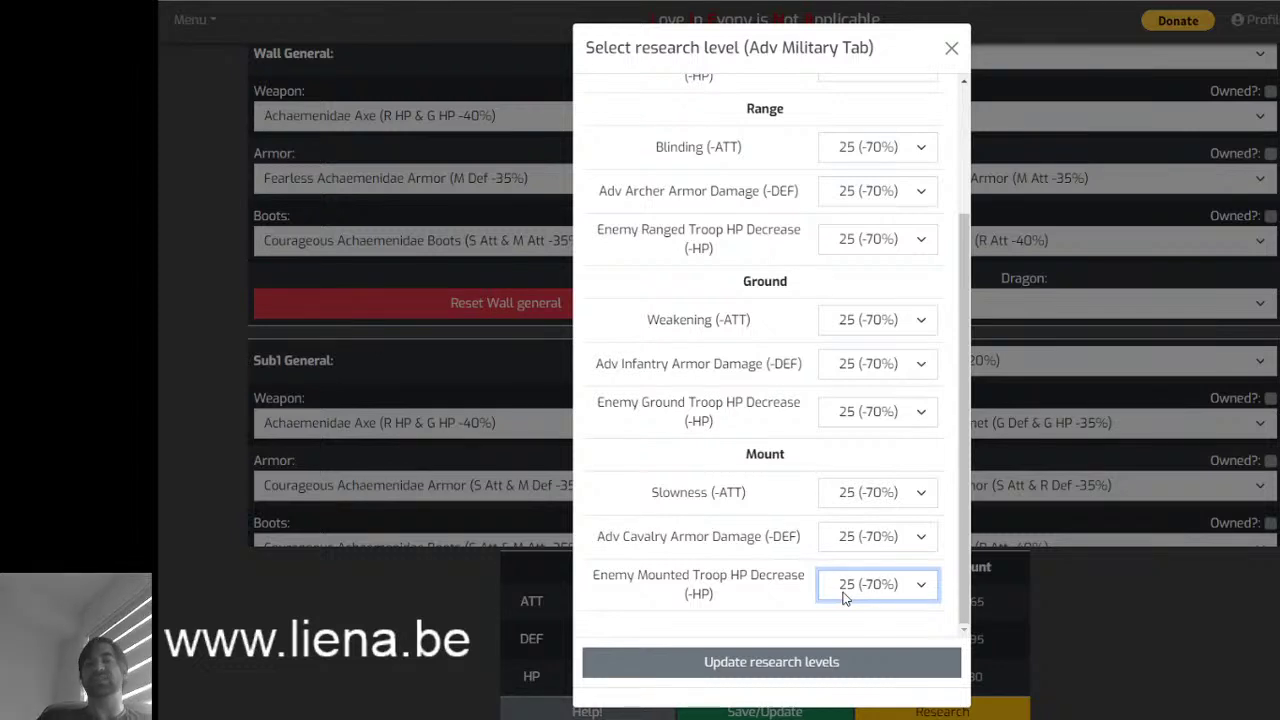
pyautogui.click(765, 675)
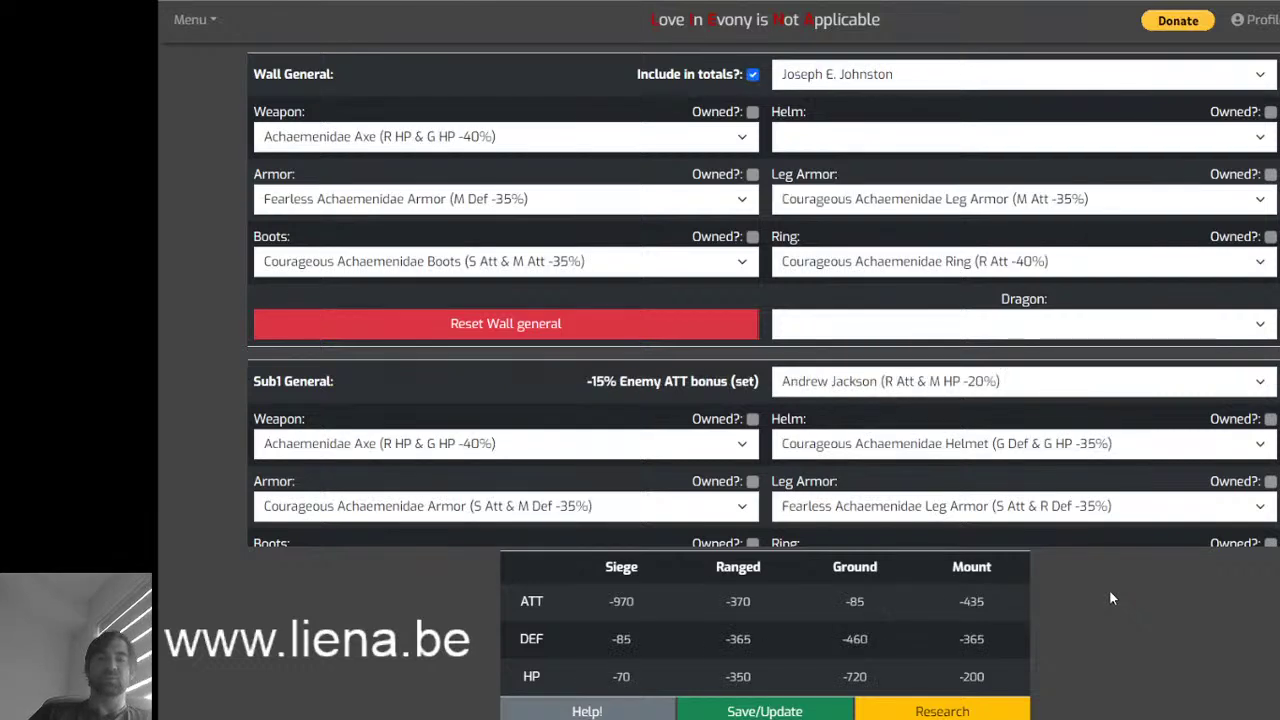
# - Examine the Owned markers and gear selections of the Wall General and Sub1 General
pyautogui.scroll(-1, 1108, 598)
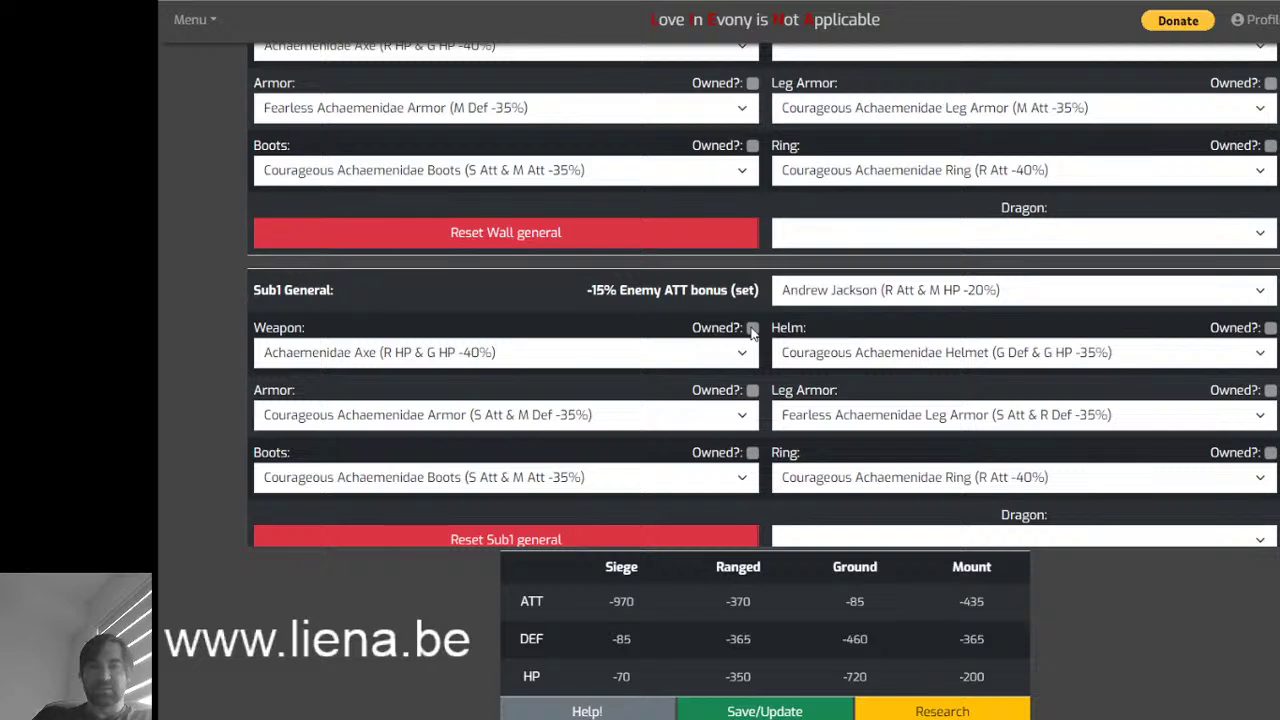
pyautogui.doubleClick(753, 146)
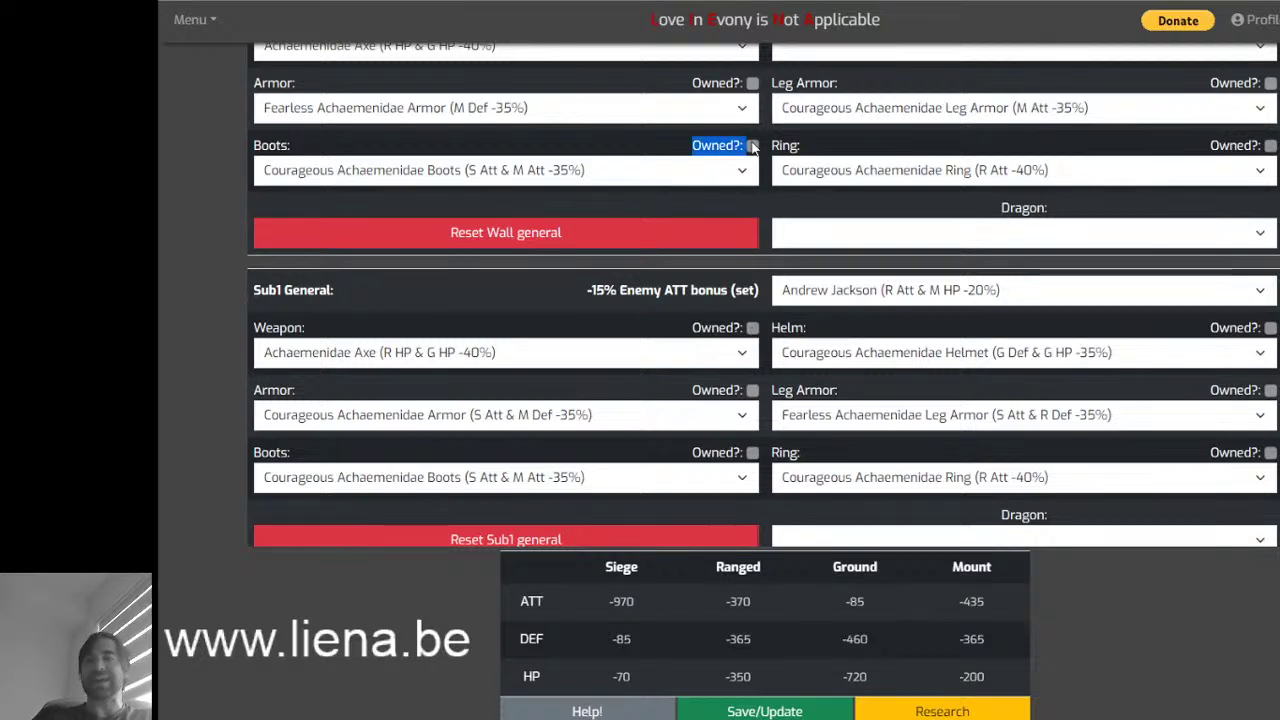
pyautogui.click(752, 146)
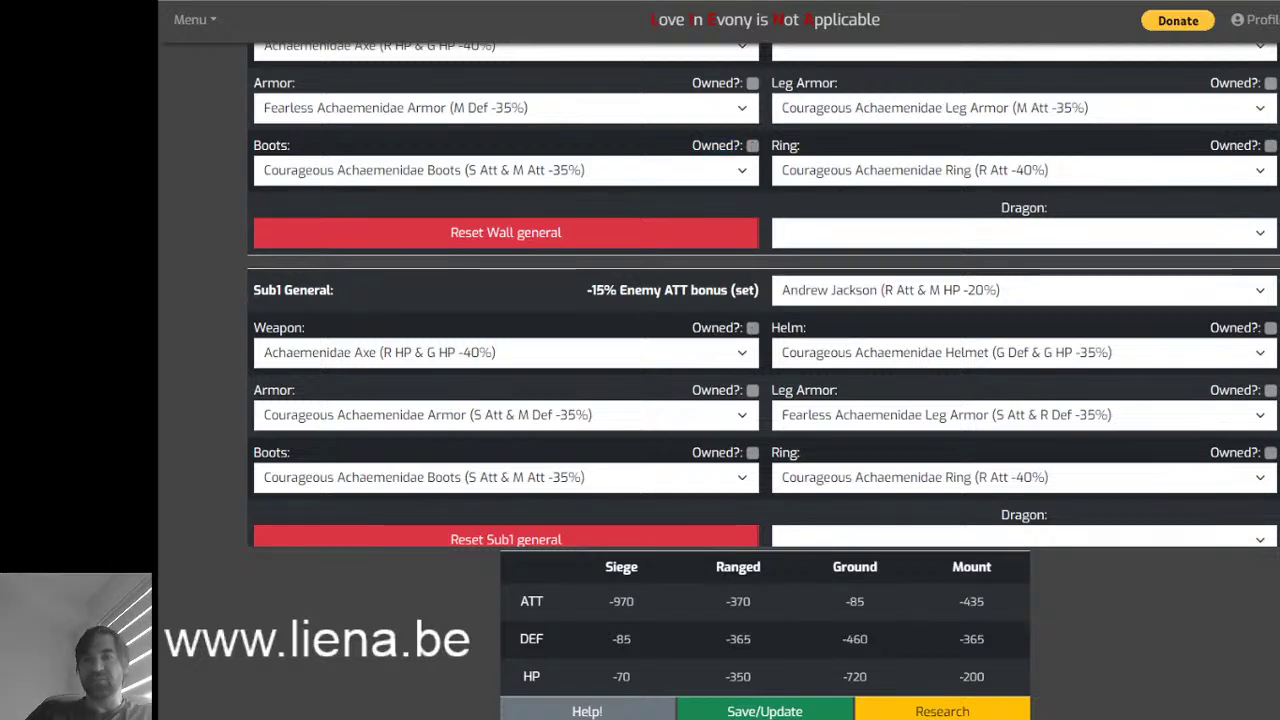
pyautogui.scroll(1, 735, 77)
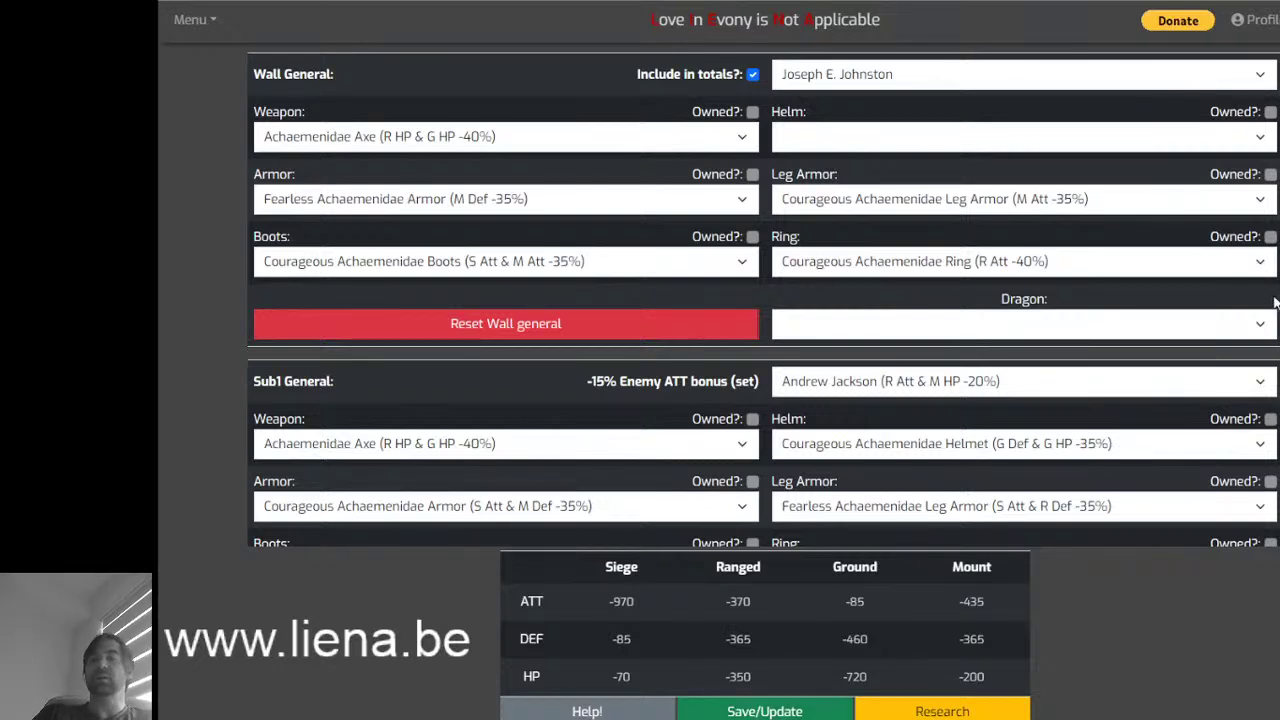
pyautogui.scroll(-2, 1276, 302)
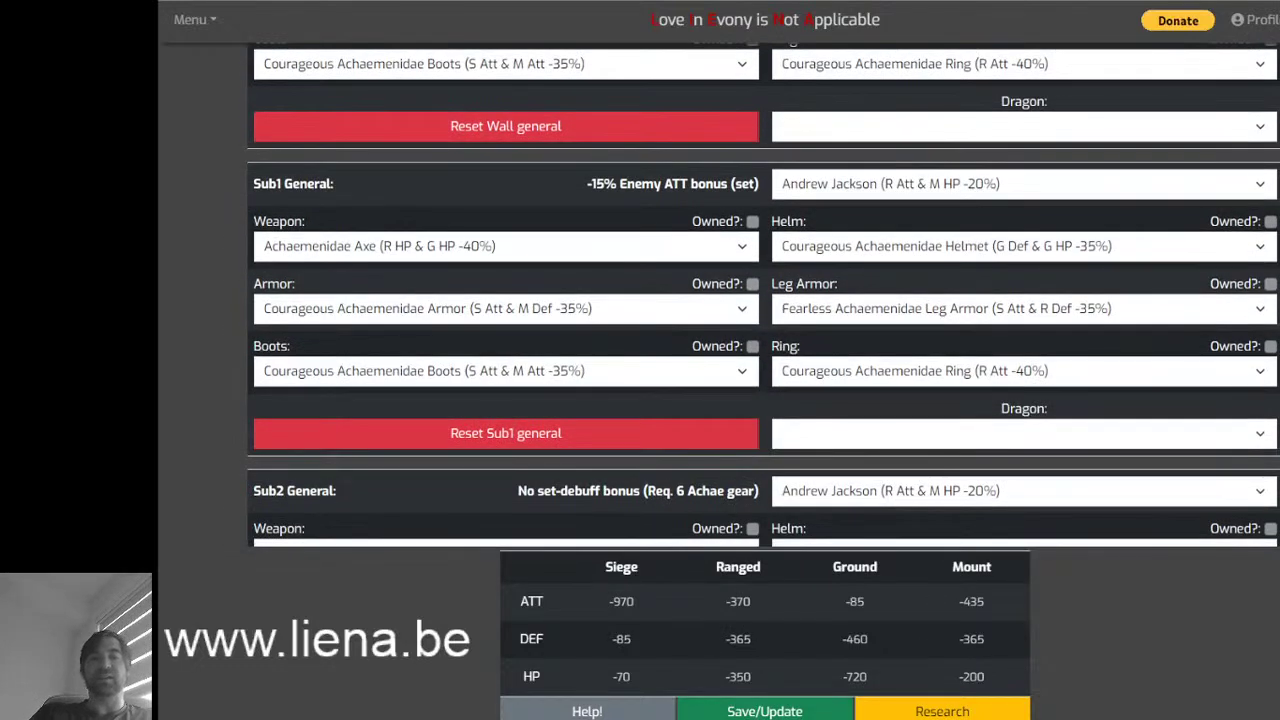
pyautogui.scroll(-1, 1276, 302)
pyautogui.scroll(3, 1276, 302)
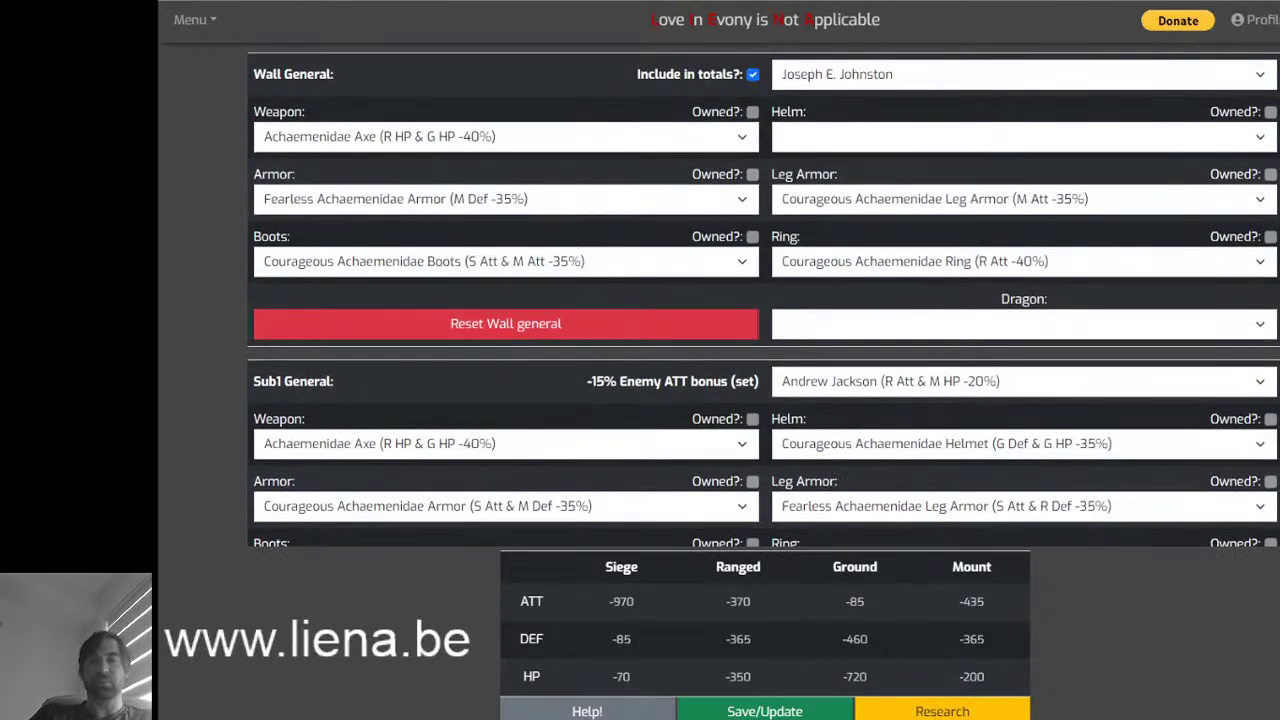
# - Reset the Wall General's selections and choose Joseph E. Johnston as the Wall General
pyautogui.click(521, 336)
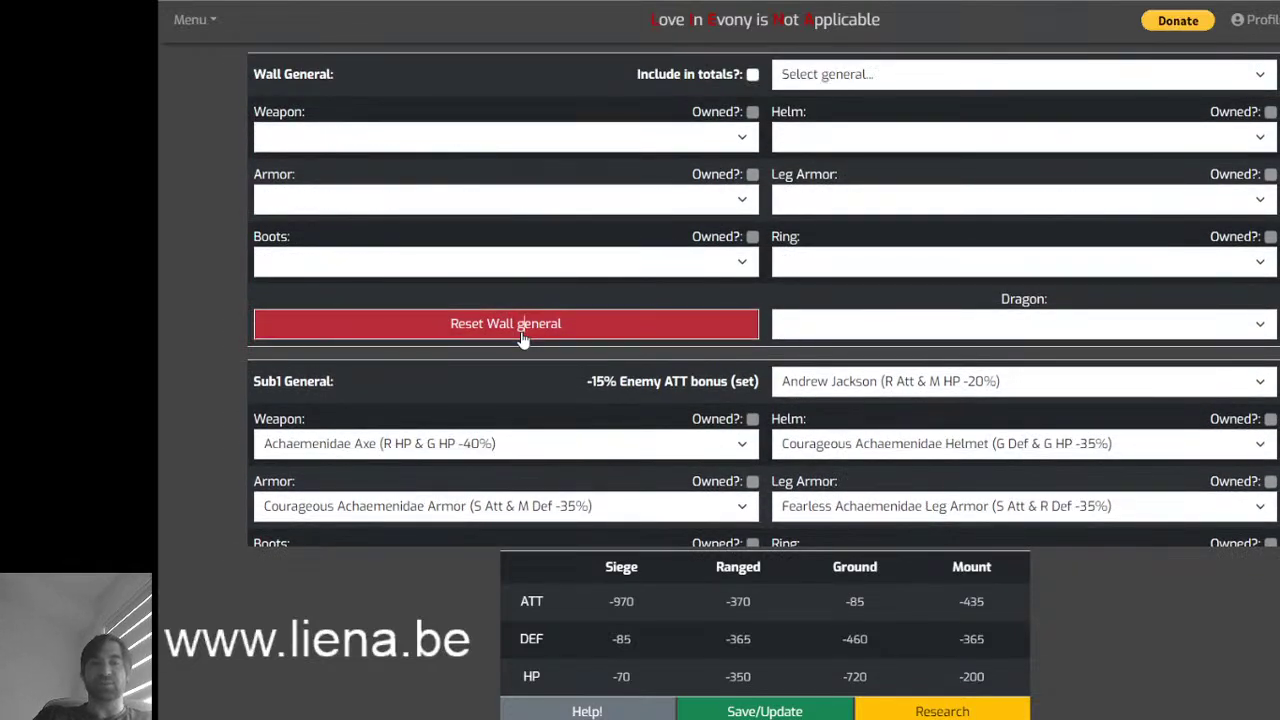
pyautogui.click(927, 80)
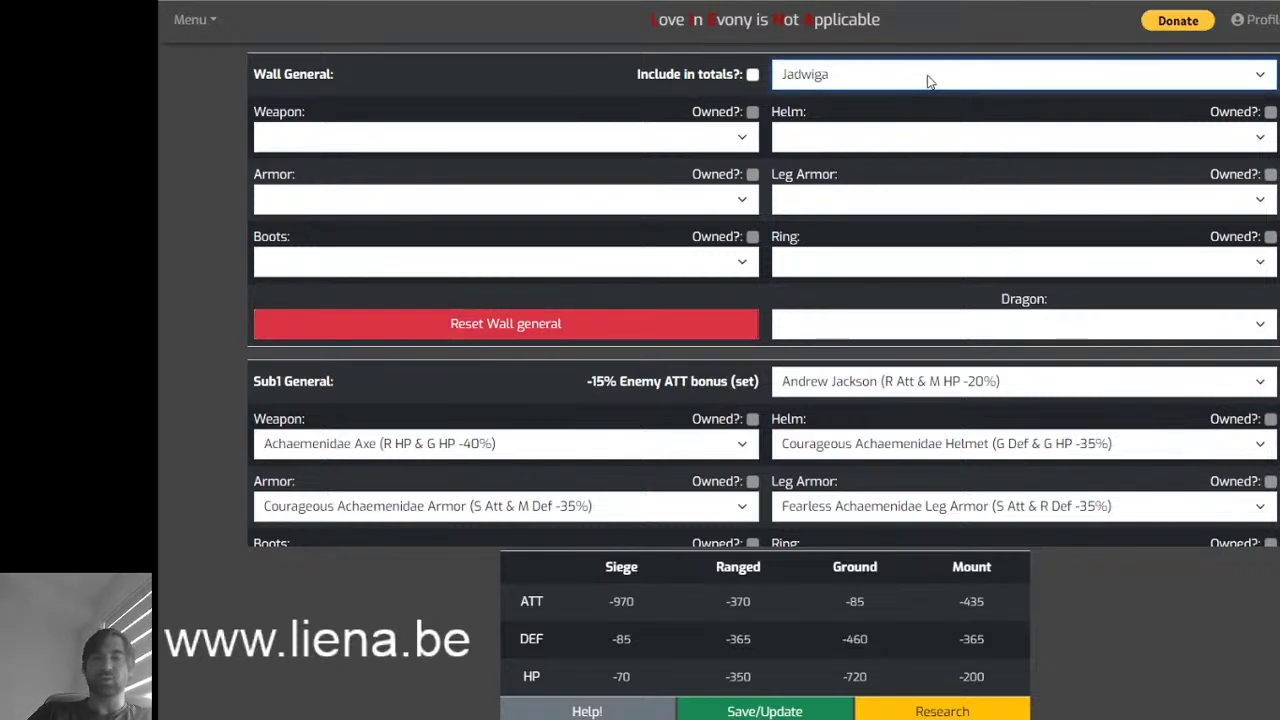
pyautogui.press('Down')
pyautogui.press('Down')
pyautogui.press('Down')
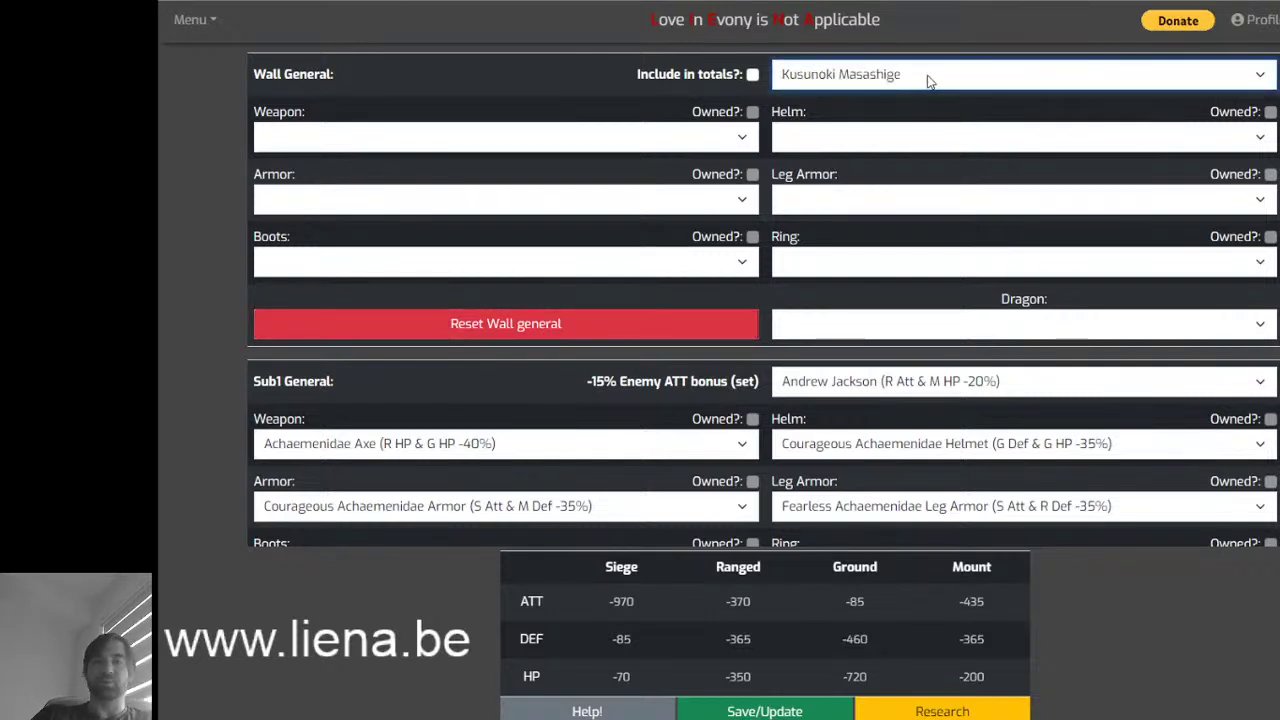
# - Set the Wall General's weapon to Achaemenidae Axe (R HP & G HP -40%), leaving the armor empty
pyautogui.click(690, 140)
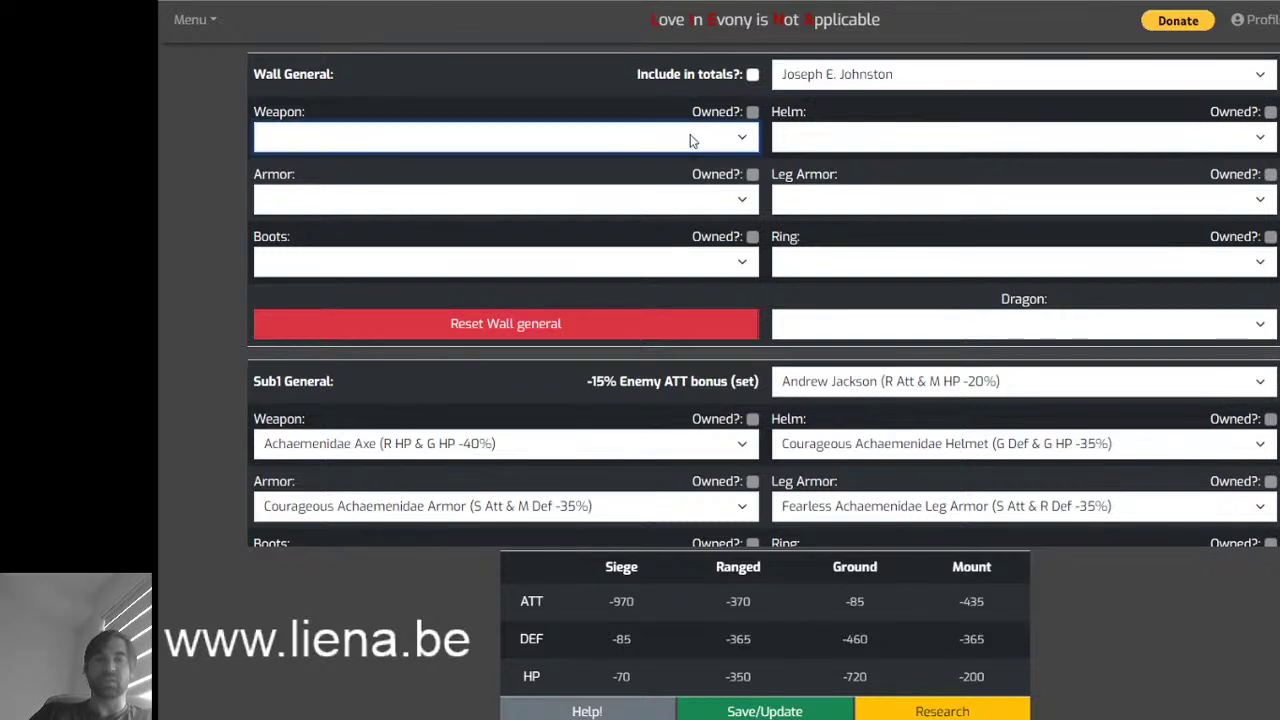
pyautogui.press('Down')
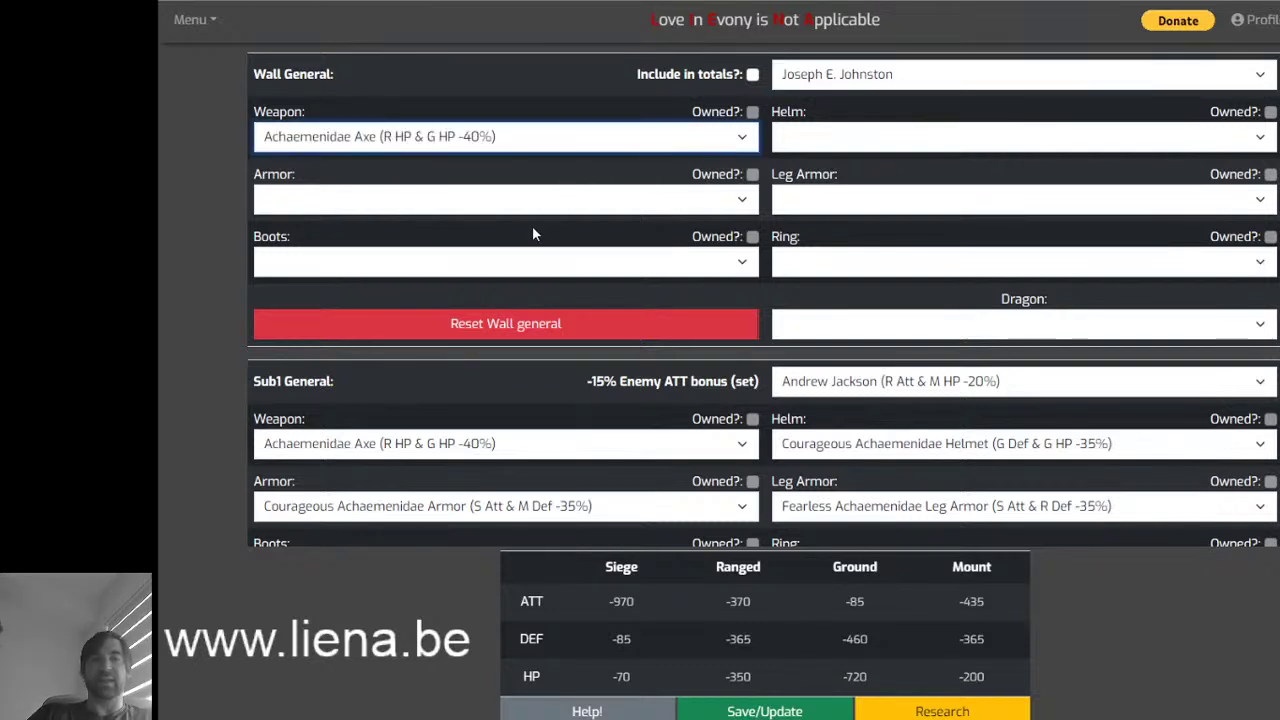
pyautogui.press('Tab')
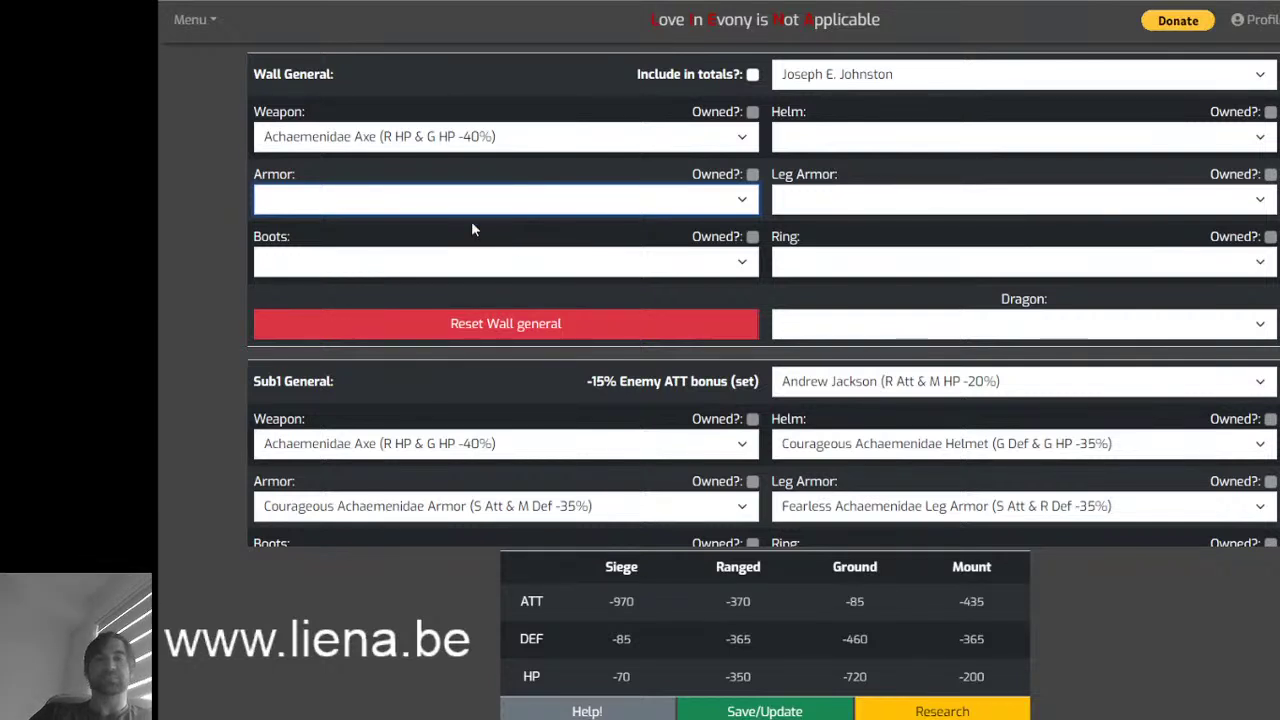
pyautogui.click(220, 215)
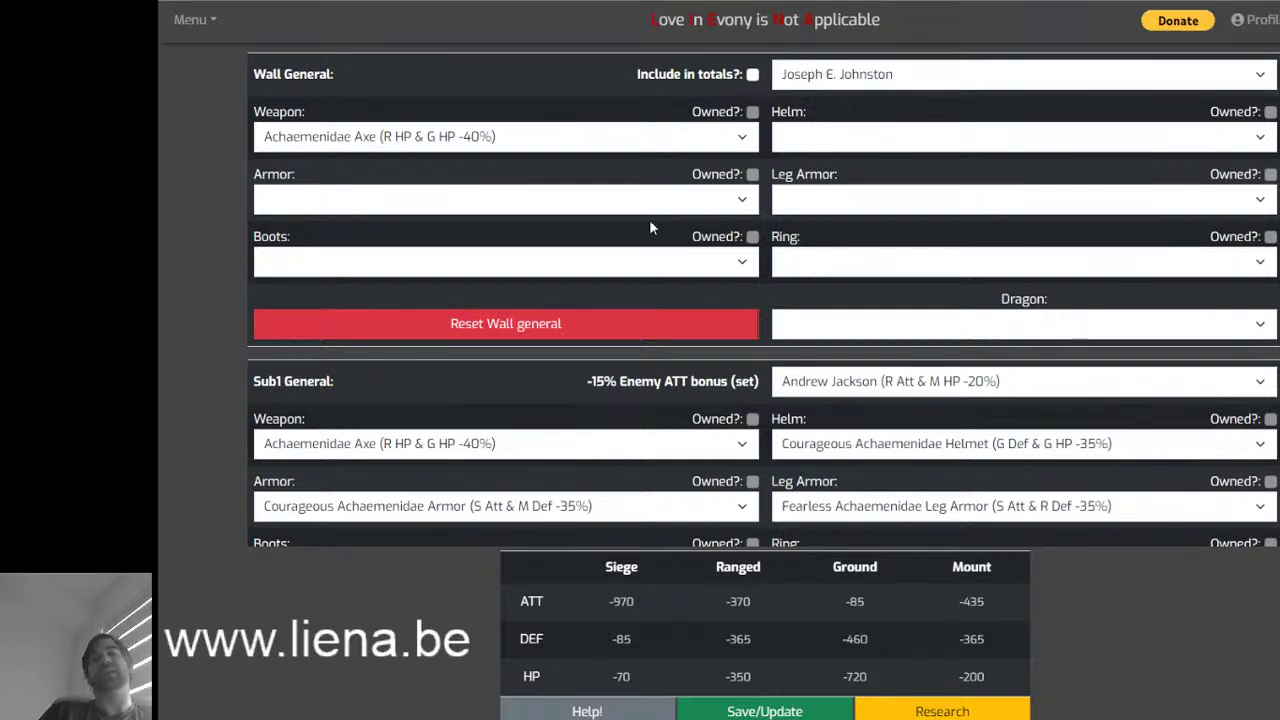
# - Set the Wall General's boots to Courageous Achaemenidae Boots (S Att & M Att -35%)
pyautogui.click(596, 266)
pyautogui.press('Down')
pyautogui.press('Down')
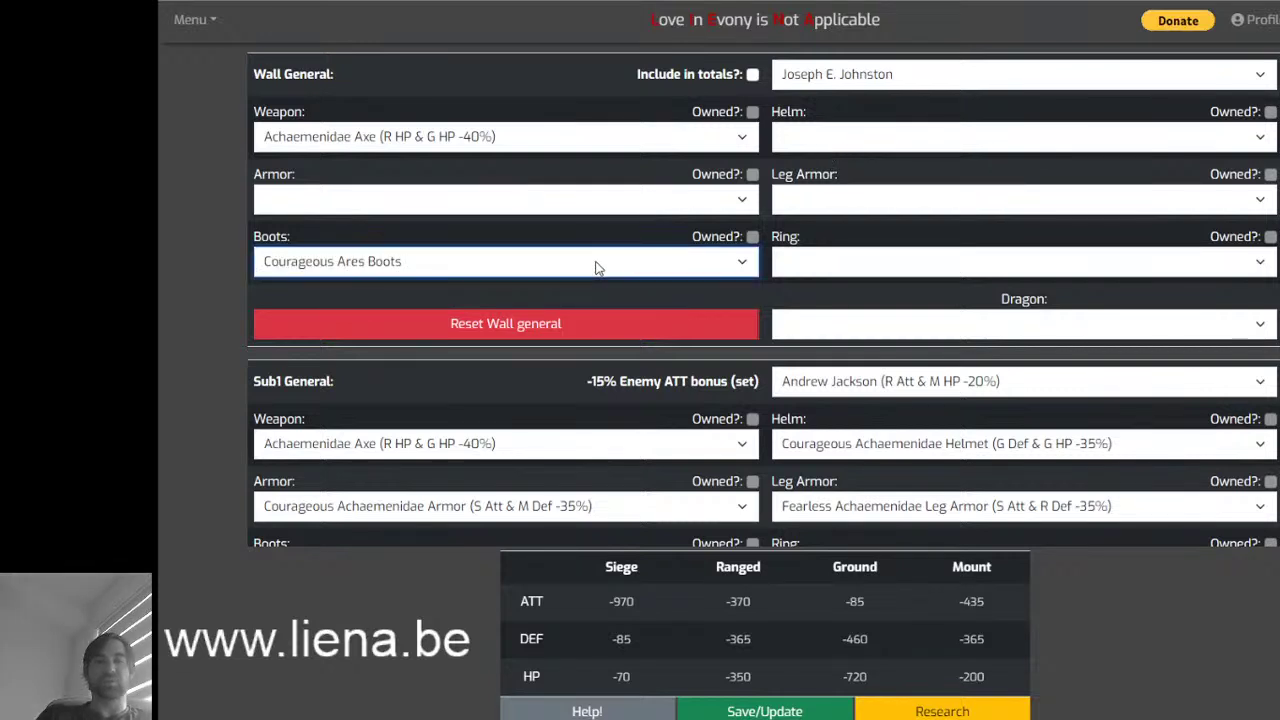
pyautogui.press('Up')
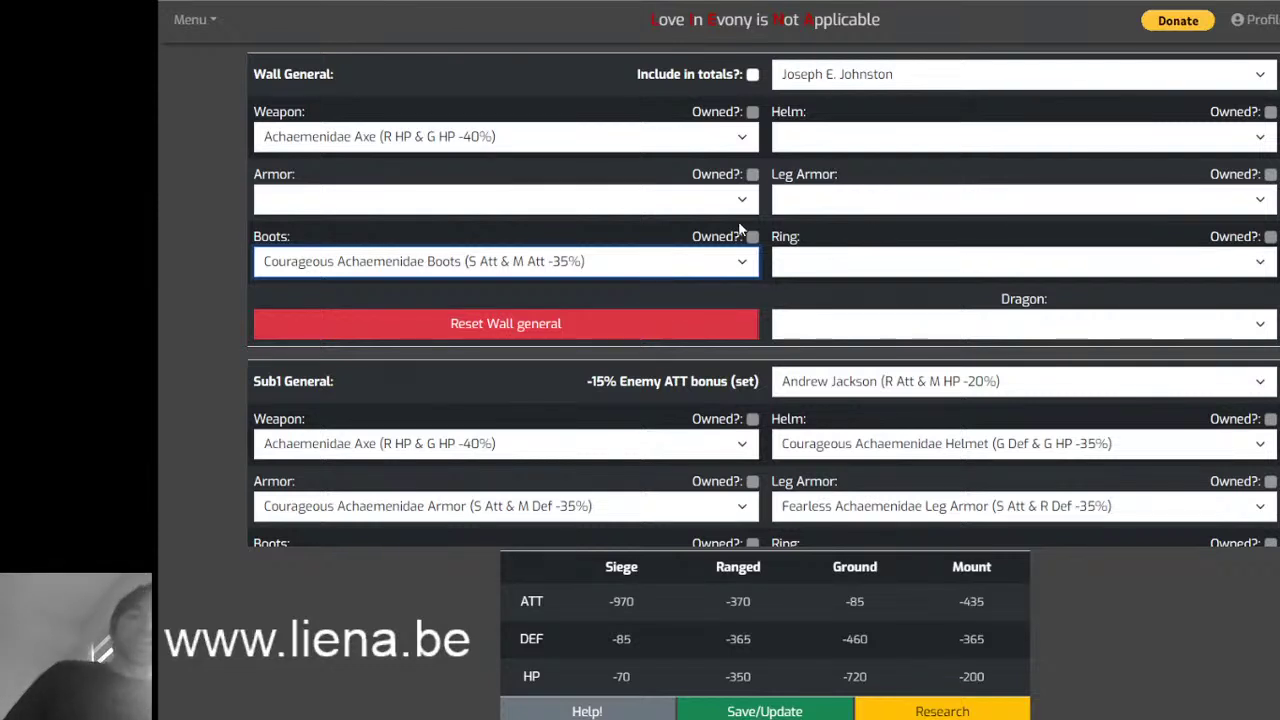
# - Set the Wall General's ring to Courageous Achaemenidae Ring (R Att -40%)
pyautogui.click(829, 262)
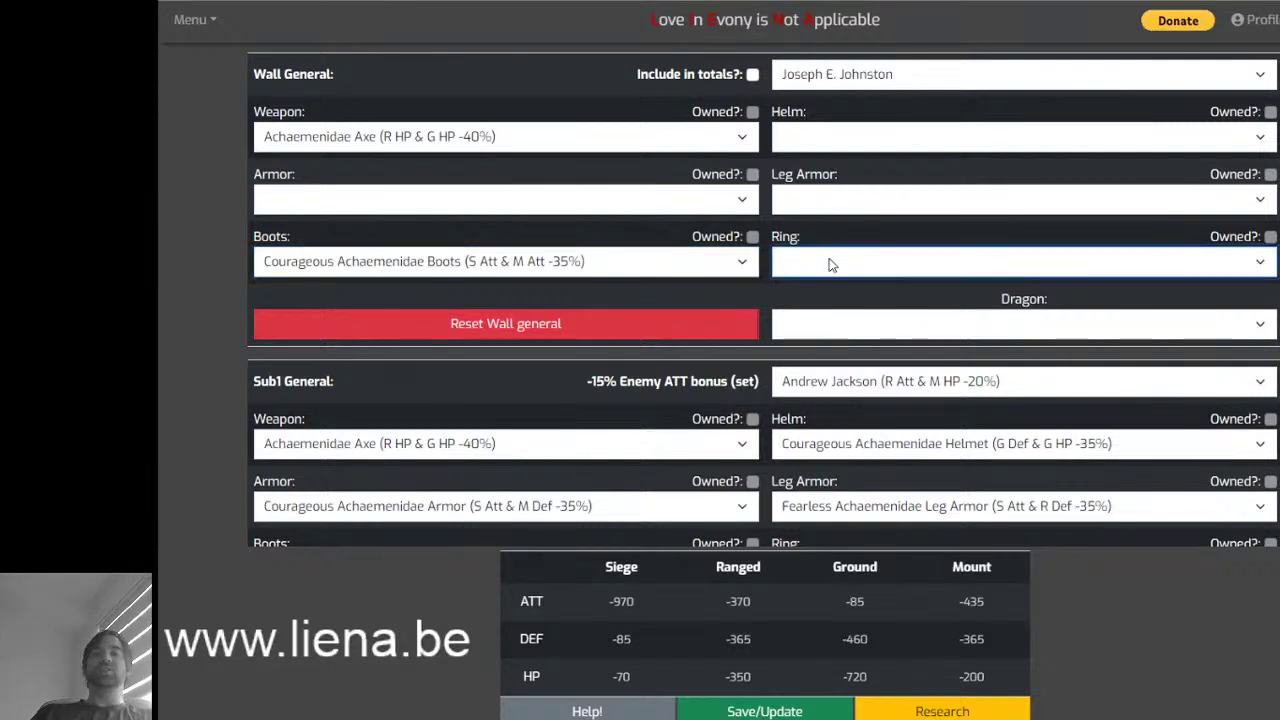
pyautogui.press('Down')
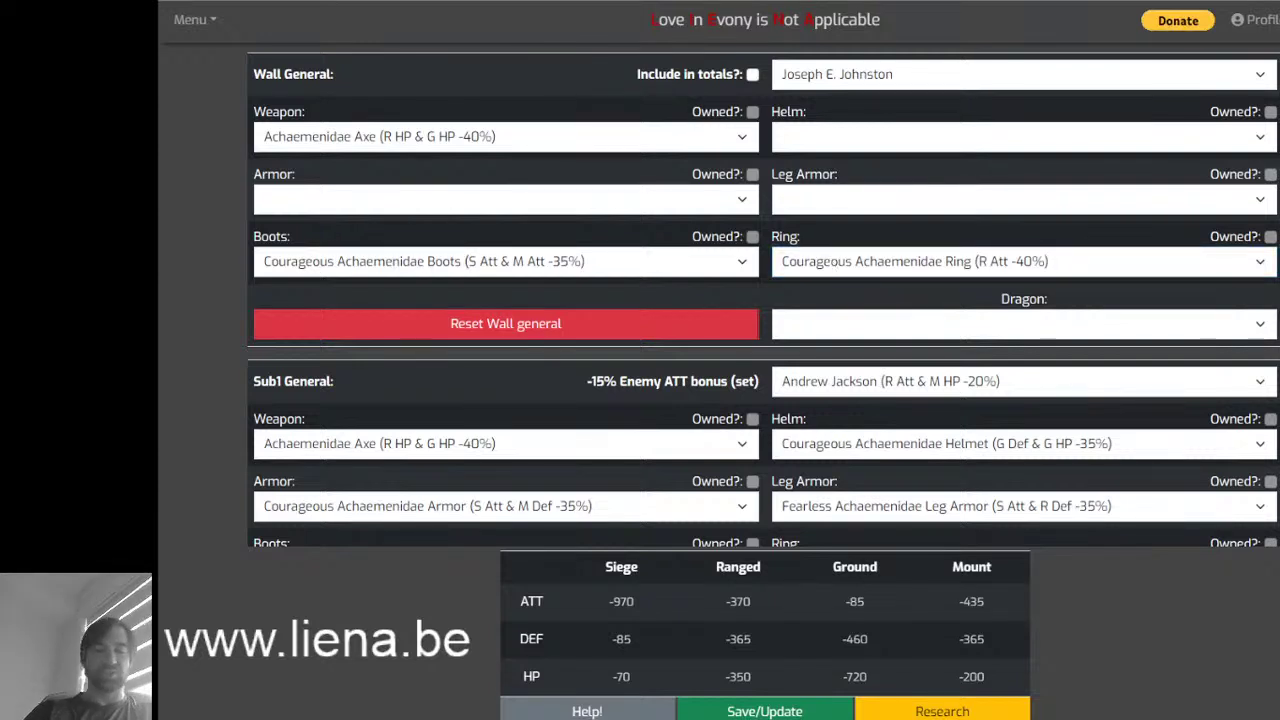
pyautogui.click(830, 263)
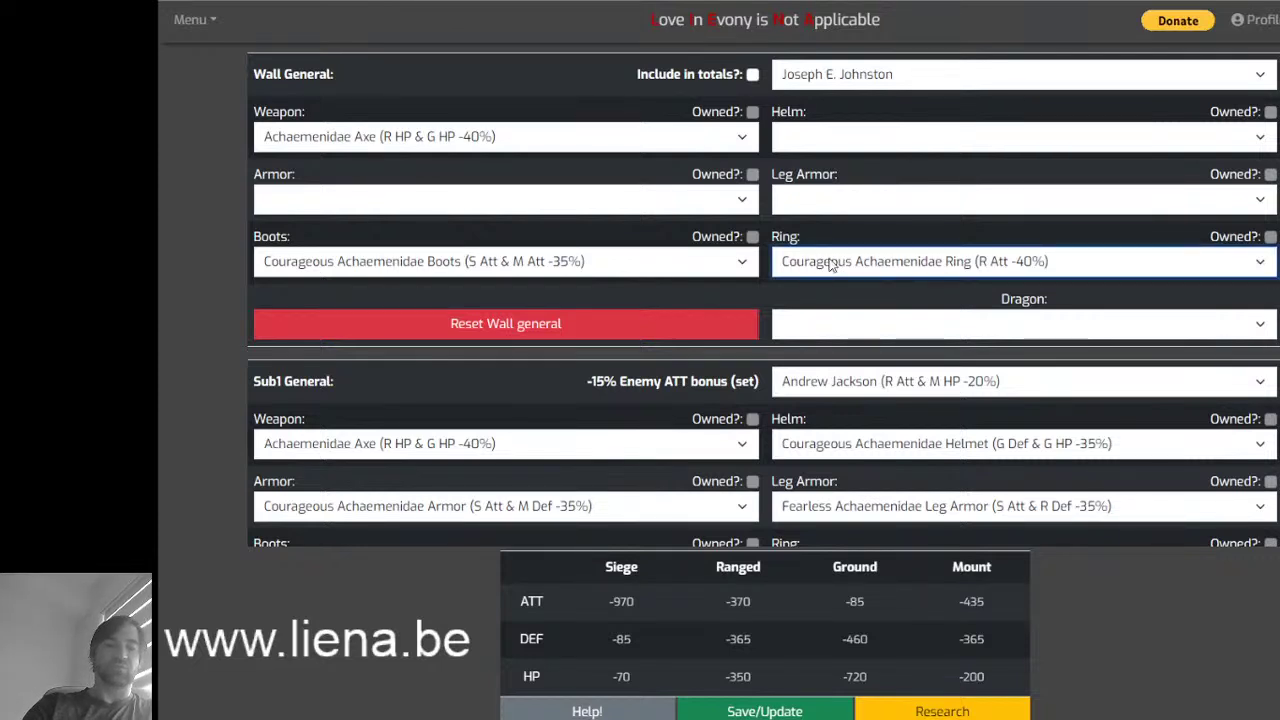
pyautogui.click(832, 265)
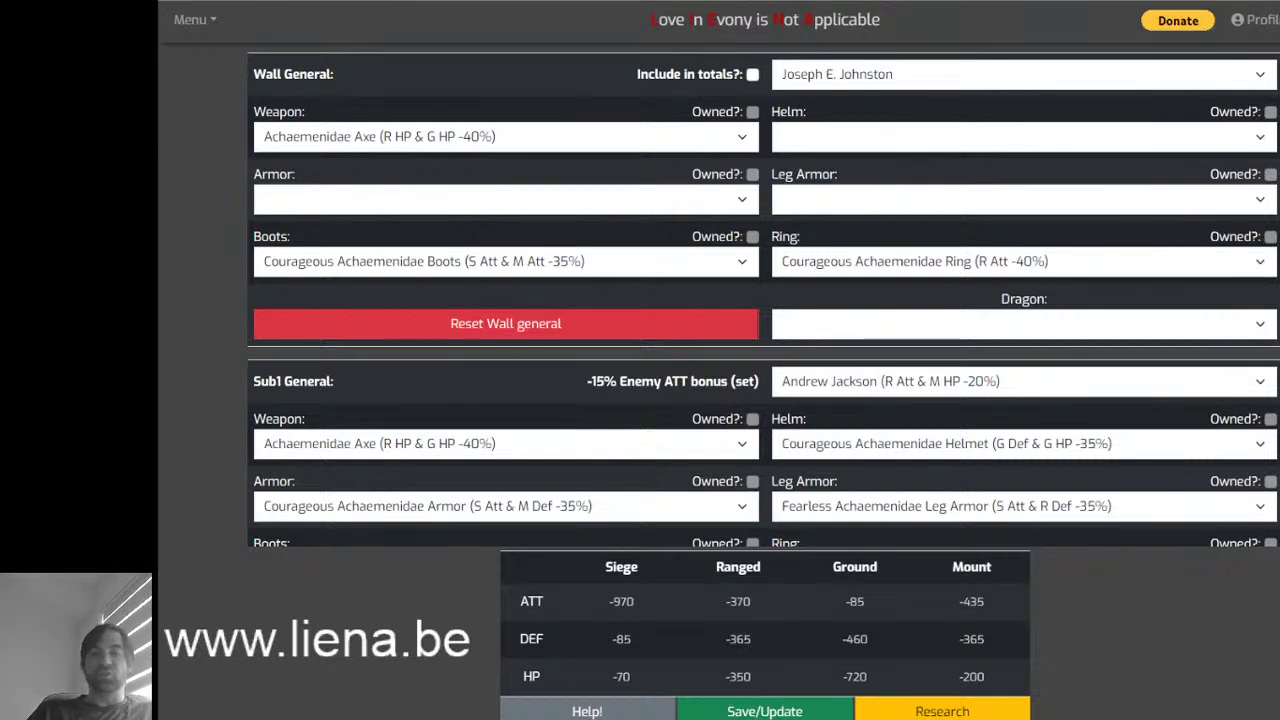
pyautogui.click(814, 264)
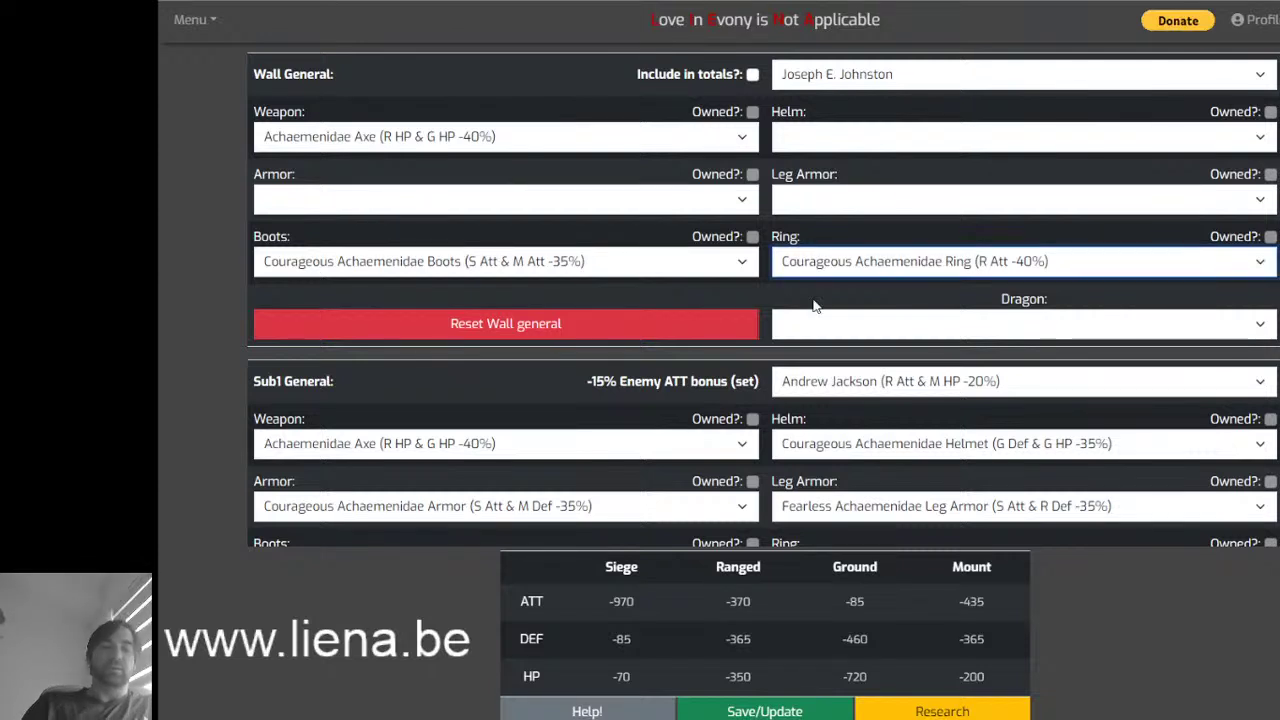
pyautogui.click(248, 578)
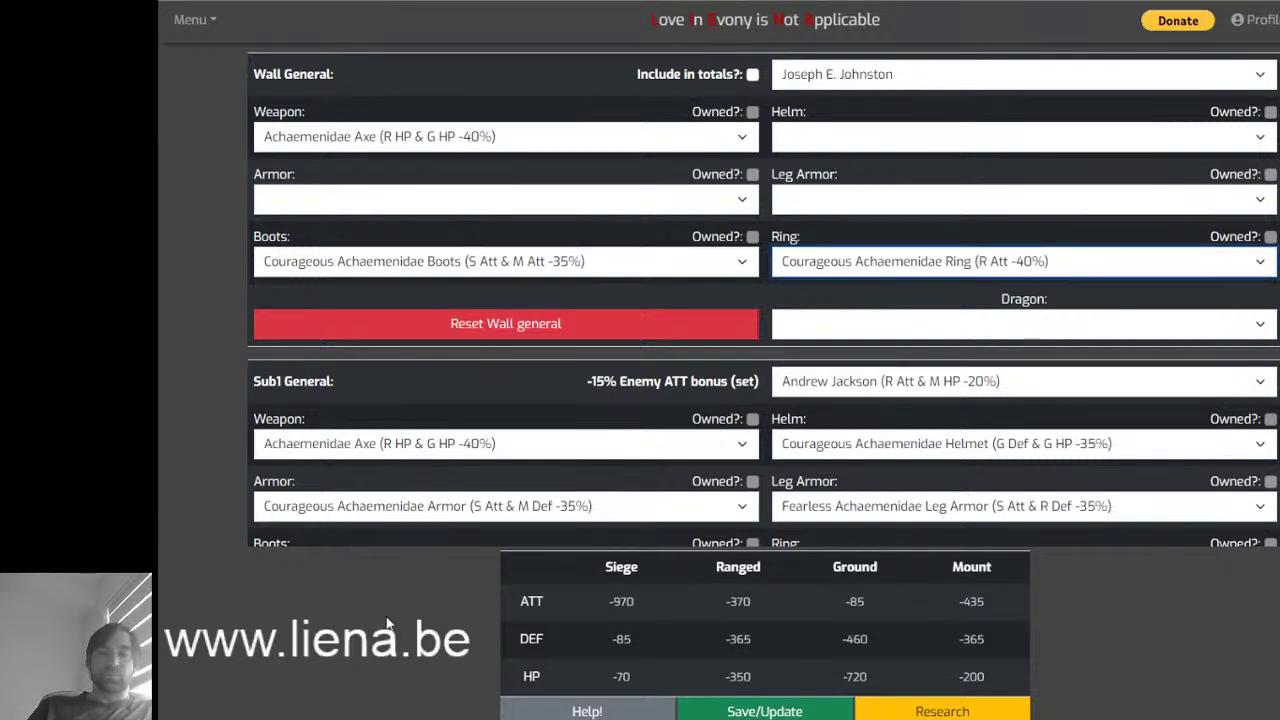
pyautogui.click(370, 647)
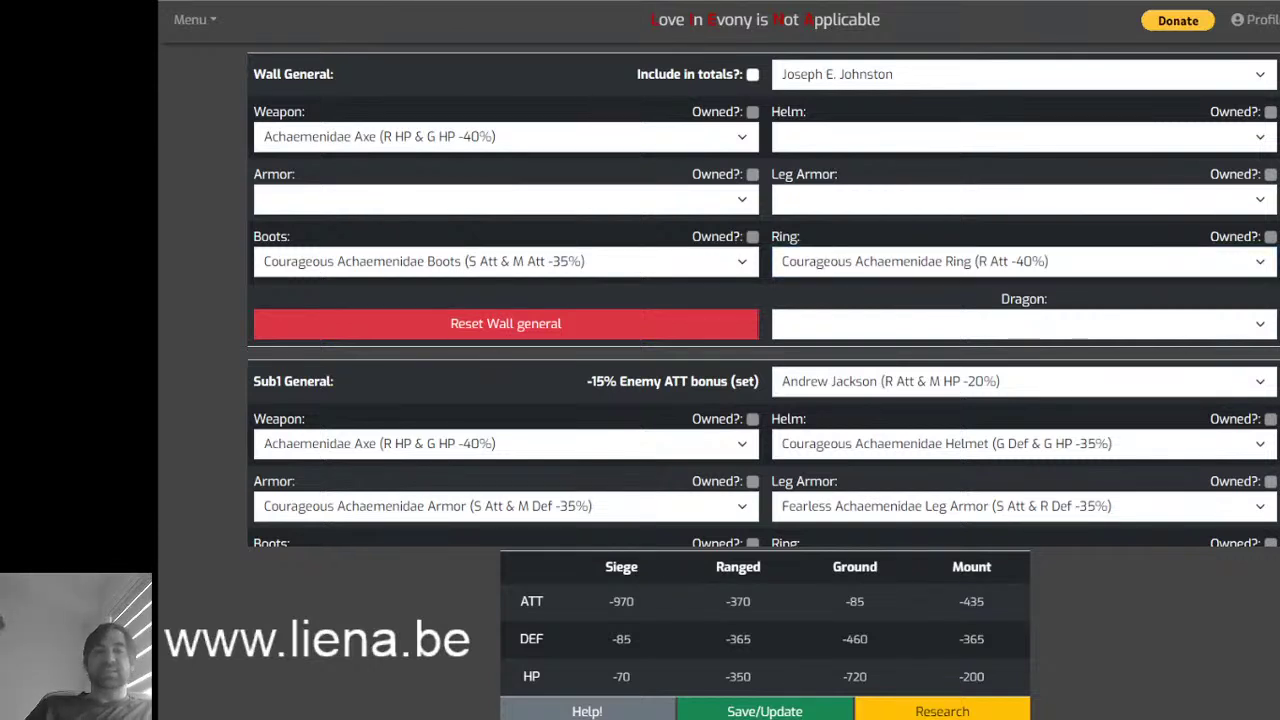